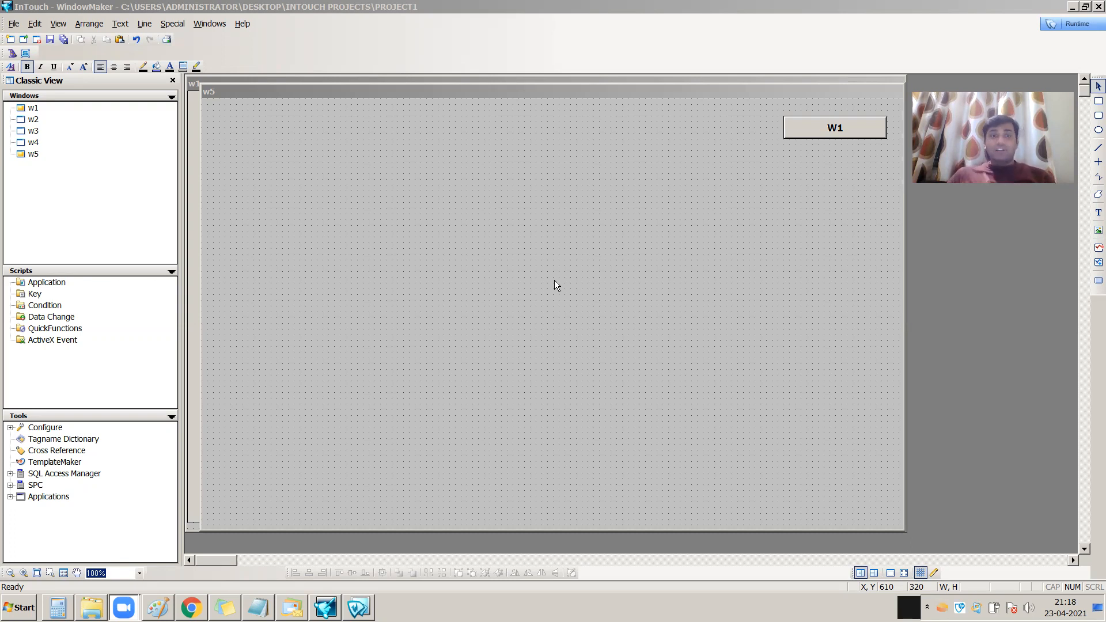
Draw a button about 180 by 50 in the upper-left area of window w5
{"action": "left_click", "coordinate": [1099, 281]}
{"action": "mouse_move", "coordinate": [303, 144]}
{"action": "left_mouse_down"}
{"action": "mouse_move", "coordinate": [361, 172]}
{"action": "mouse_move", "coordinate": [409, 172]}
{"action": "left_mouse_up"}
{"action": "left_click", "coordinate": [423, 241]}
Substitute the new button's text with "On-Off Button"
{"action": "right_click", "coordinate": [377, 166]}
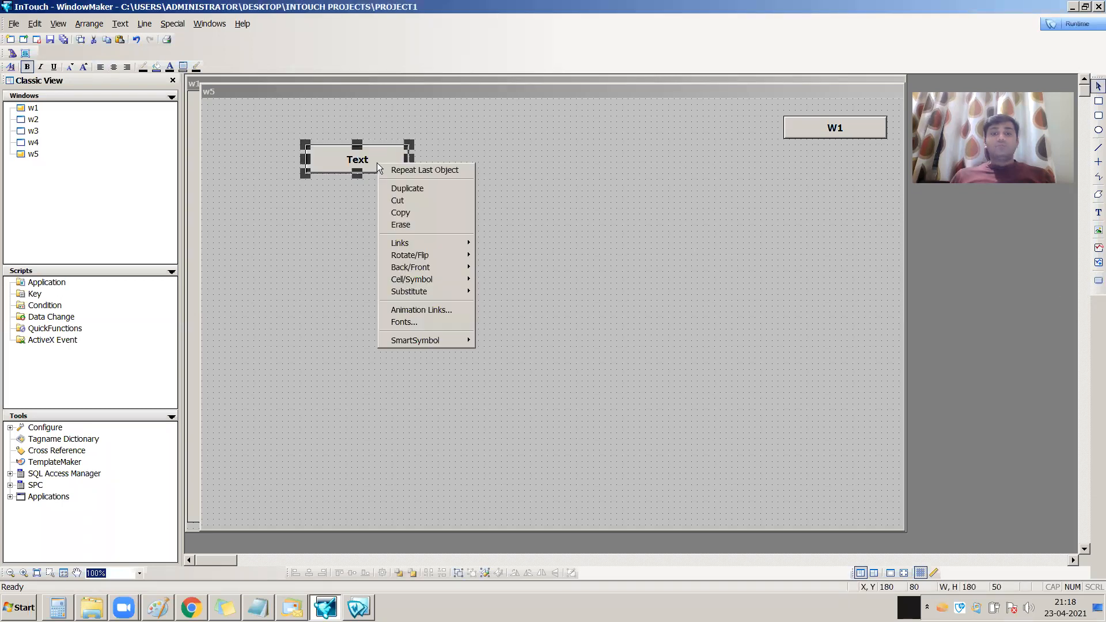
{"action": "mouse_move", "coordinate": [450, 290]}
{"action": "left_click", "coordinate": [507, 304]}
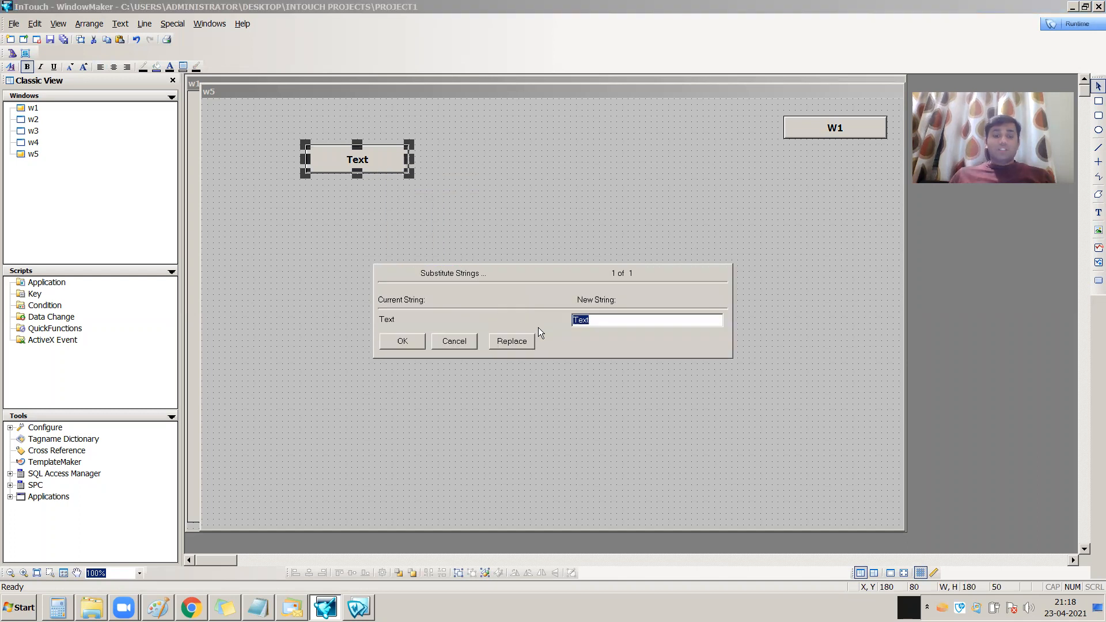
{"action": "type", "text": "On-o"}
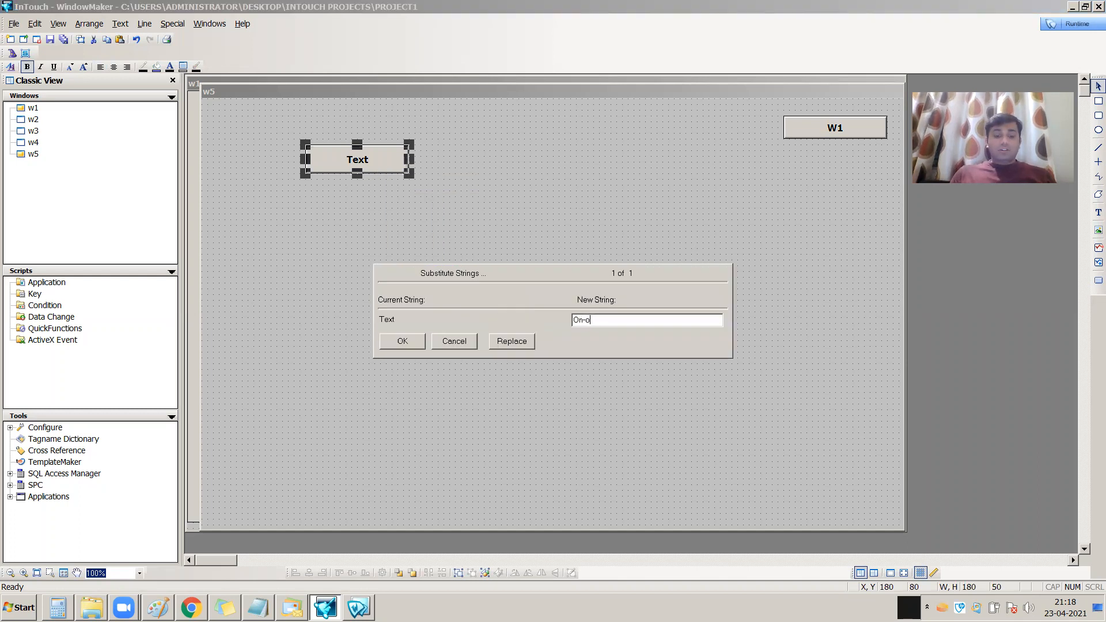
{"action": "type", "text": "ff"}
{"action": "key", "text": "BackSpace"}
{"action": "key", "text": "BackSpace"}
{"action": "type", "text": "Off Button"}
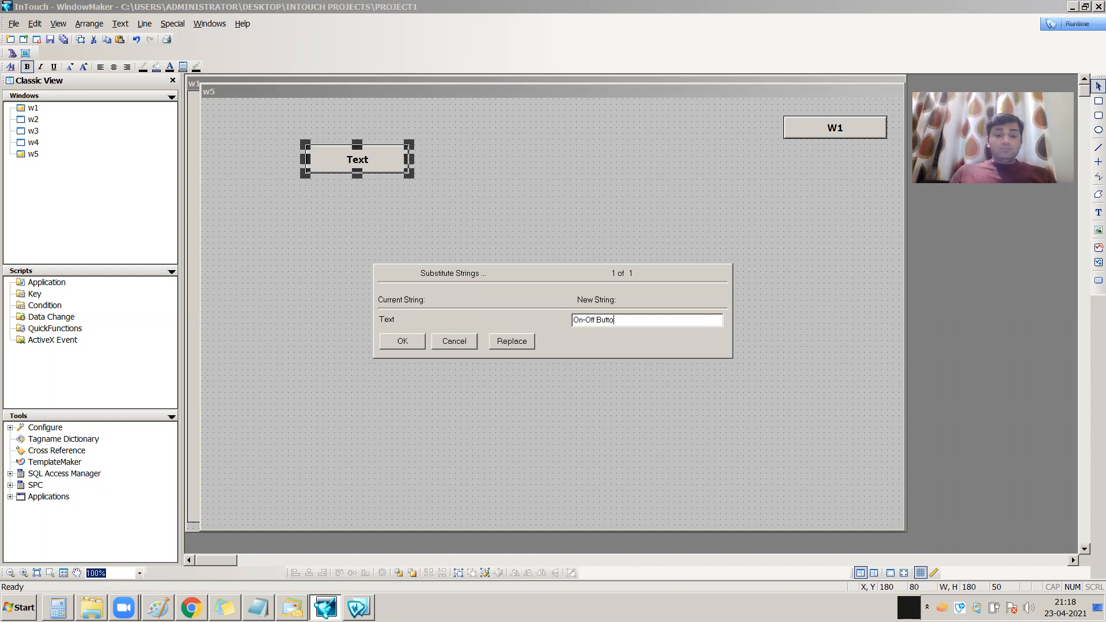
{"action": "left_click", "coordinate": [402, 343]}
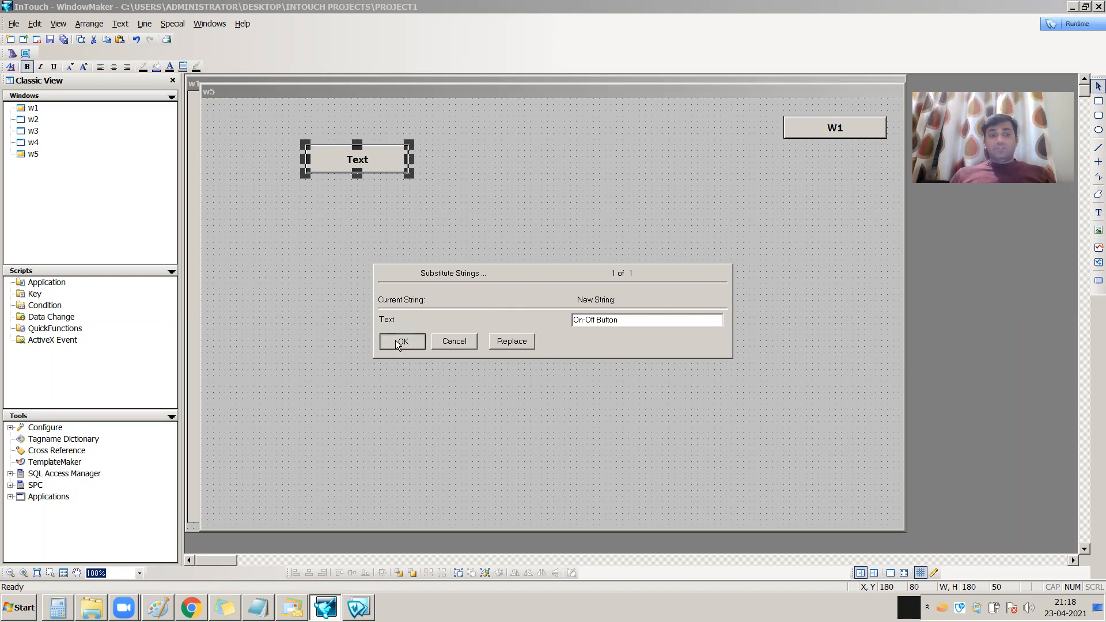
{"action": "left_click", "coordinate": [531, 271]}
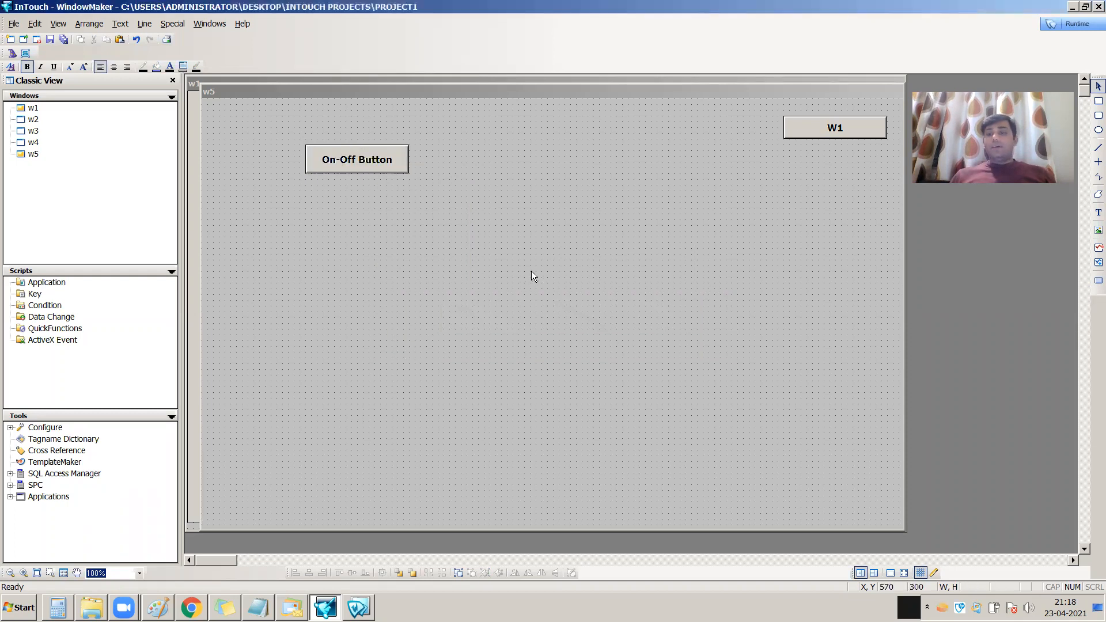
Add a discrete user input link to the On-Off Button and assign it the tag sw1
{"action": "double_click", "coordinate": [355, 159]}
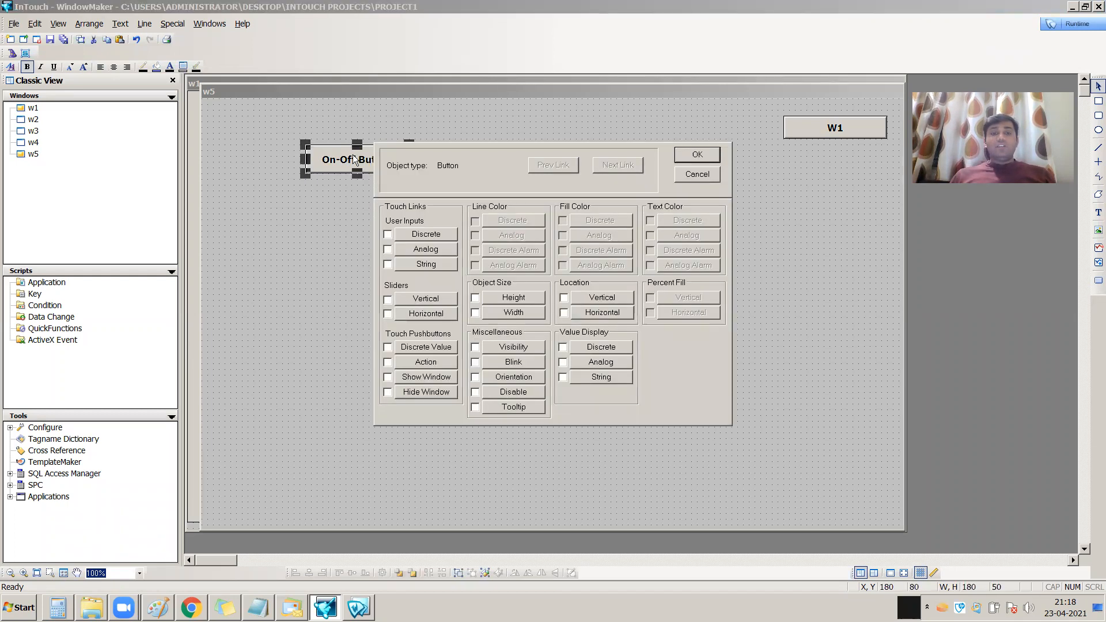
{"action": "left_click", "coordinate": [427, 235]}
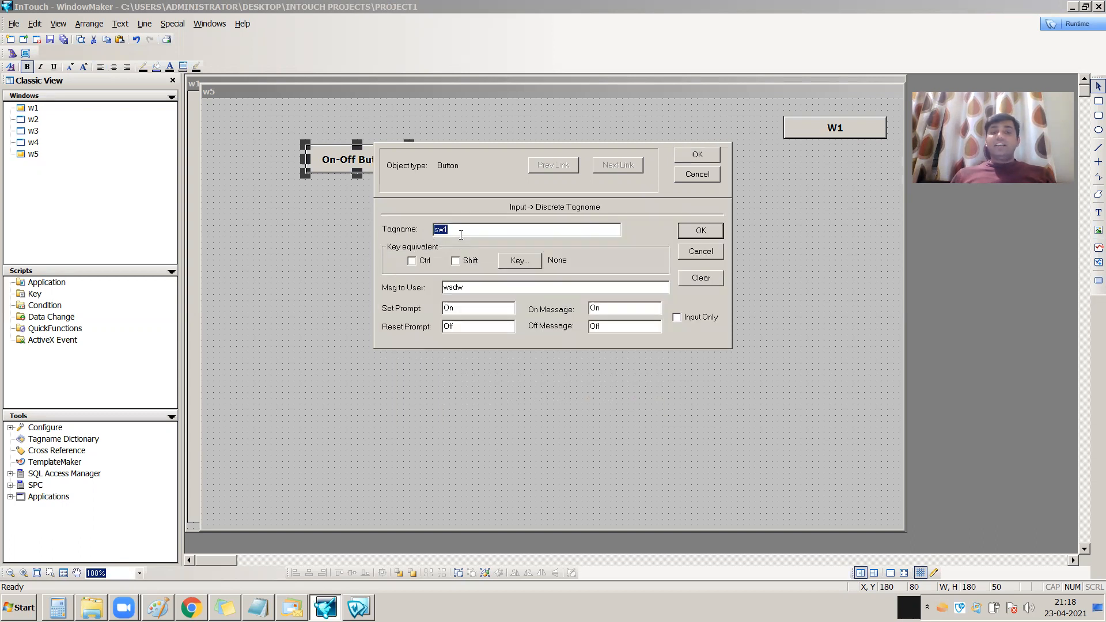
{"action": "key", "text": "BackSpace"}
{"action": "double_click", "coordinate": [515, 231]}
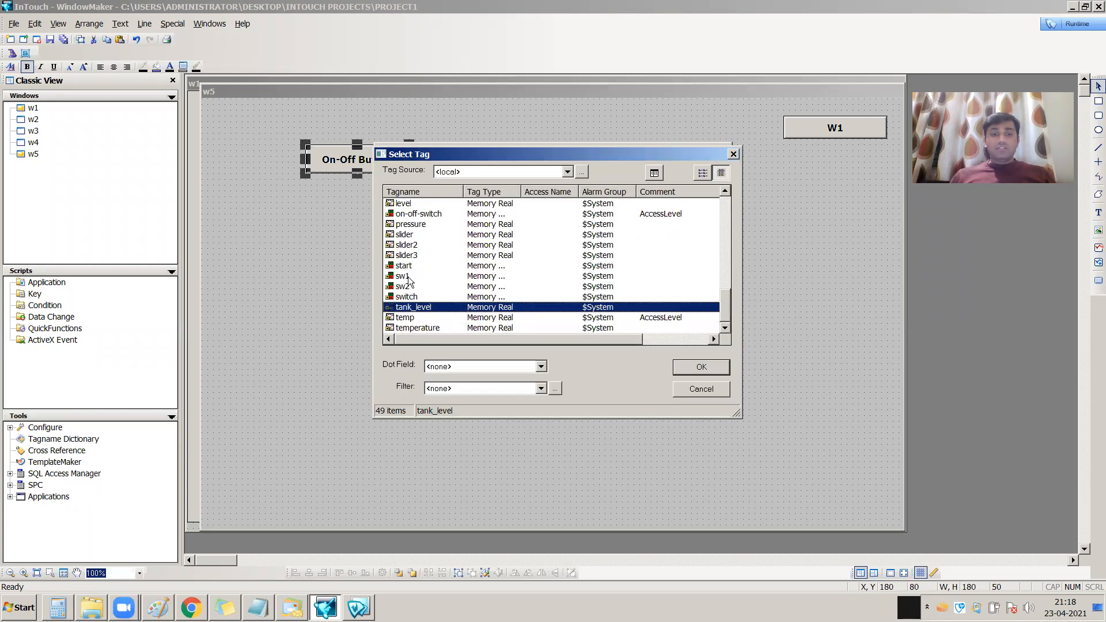
{"action": "left_click", "coordinate": [410, 279]}
{"action": "left_click", "coordinate": [682, 367]}
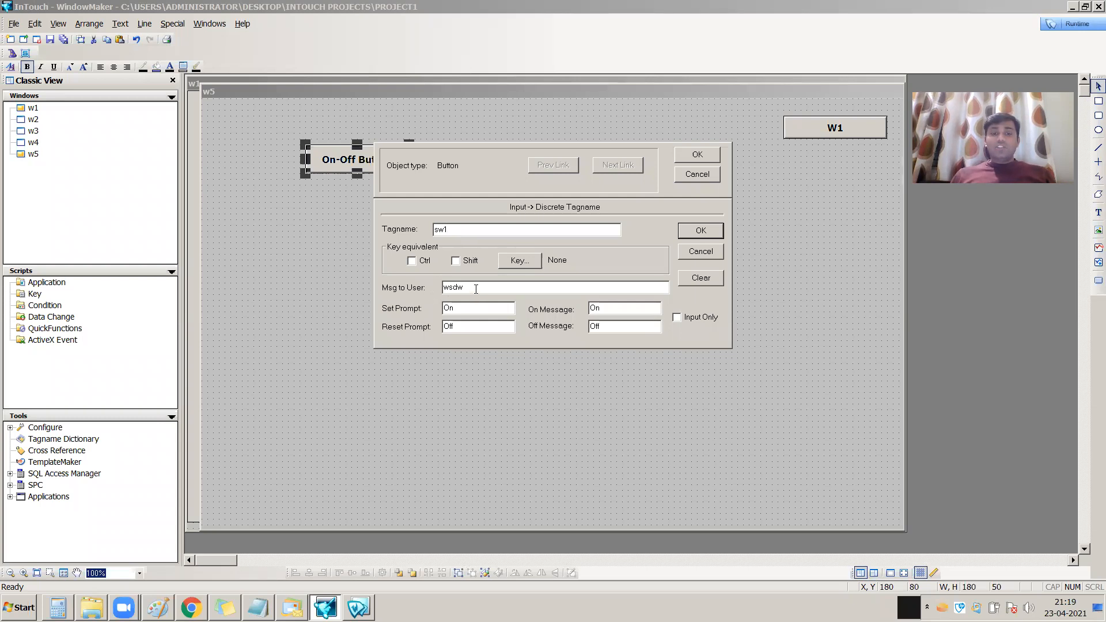
Set the discrete link's message to user to "Please select on or off --" and apply the button's animation link
{"action": "left_click_drag", "start_coordinate": [476, 289], "coordinate": [421, 281]}
{"action": "key", "text": "BackSpace"}
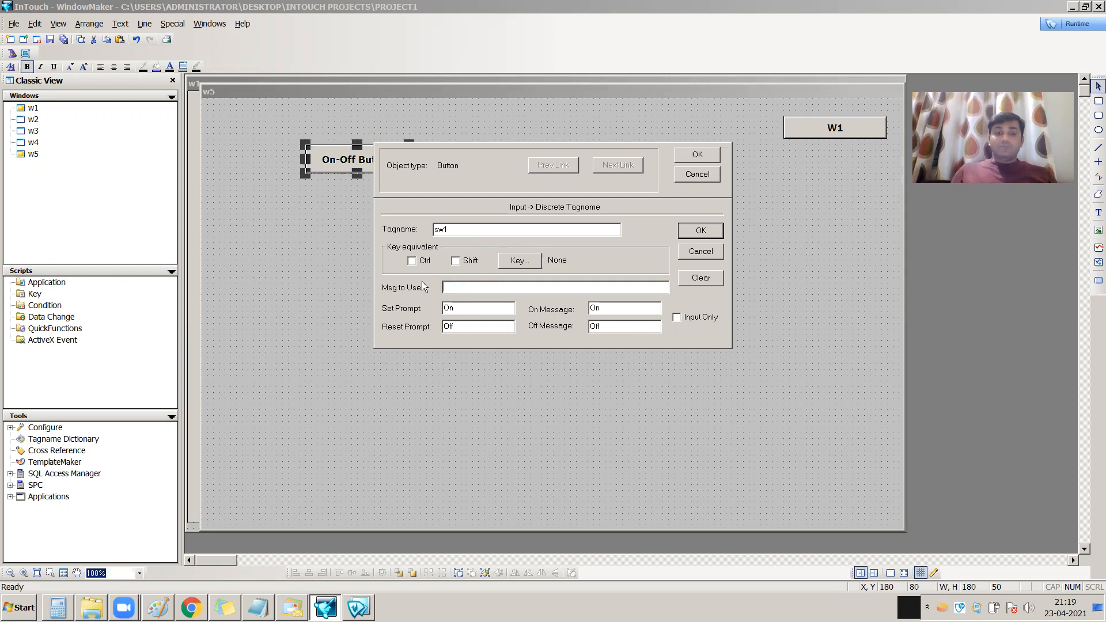
{"action": "type", "text": "Please "}
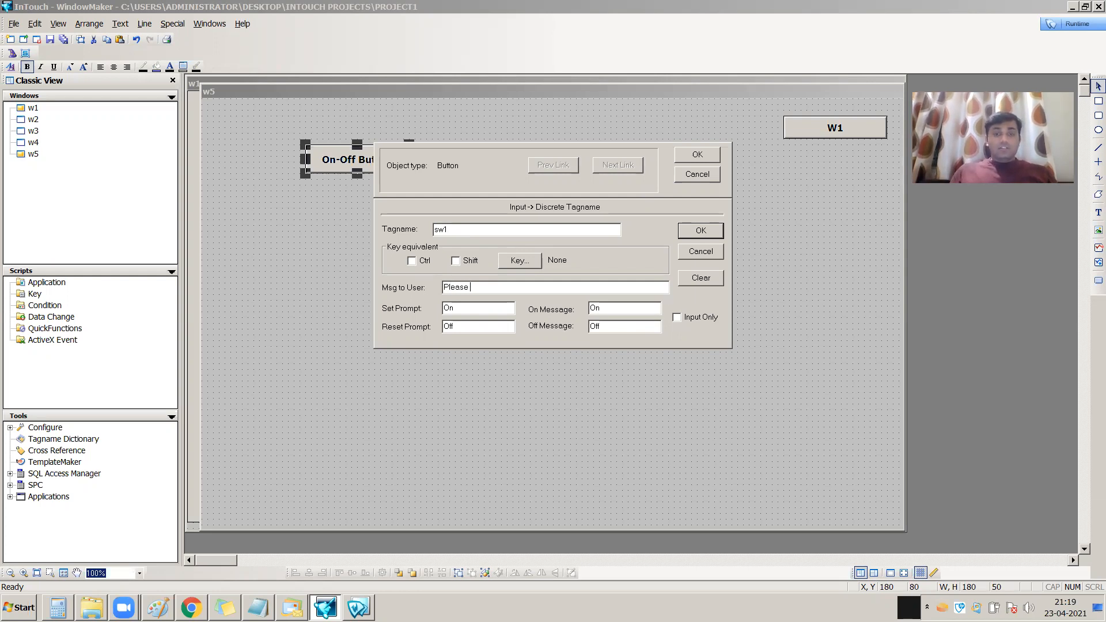
{"action": "type", "text": "select on or"}
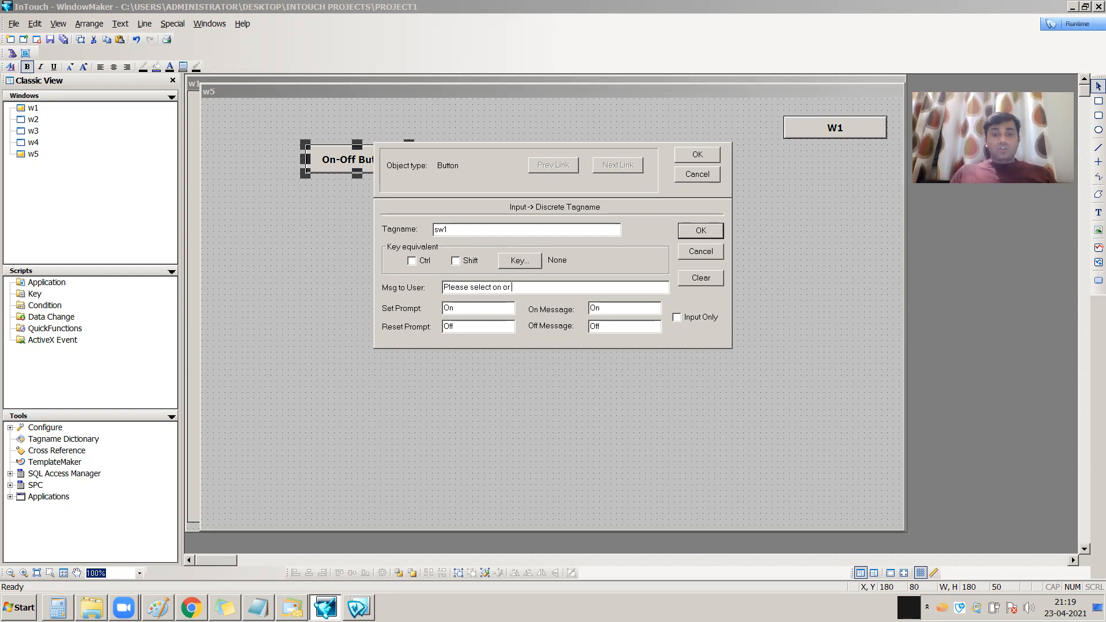
{"action": "type", "text": " off --"}
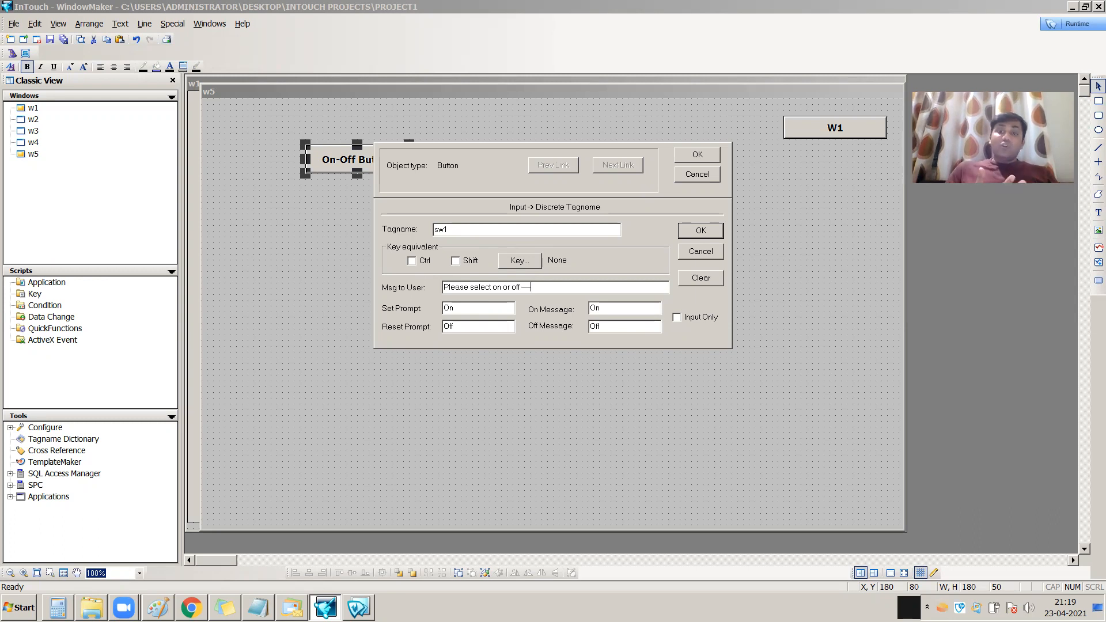
{"action": "left_click", "coordinate": [456, 233]}
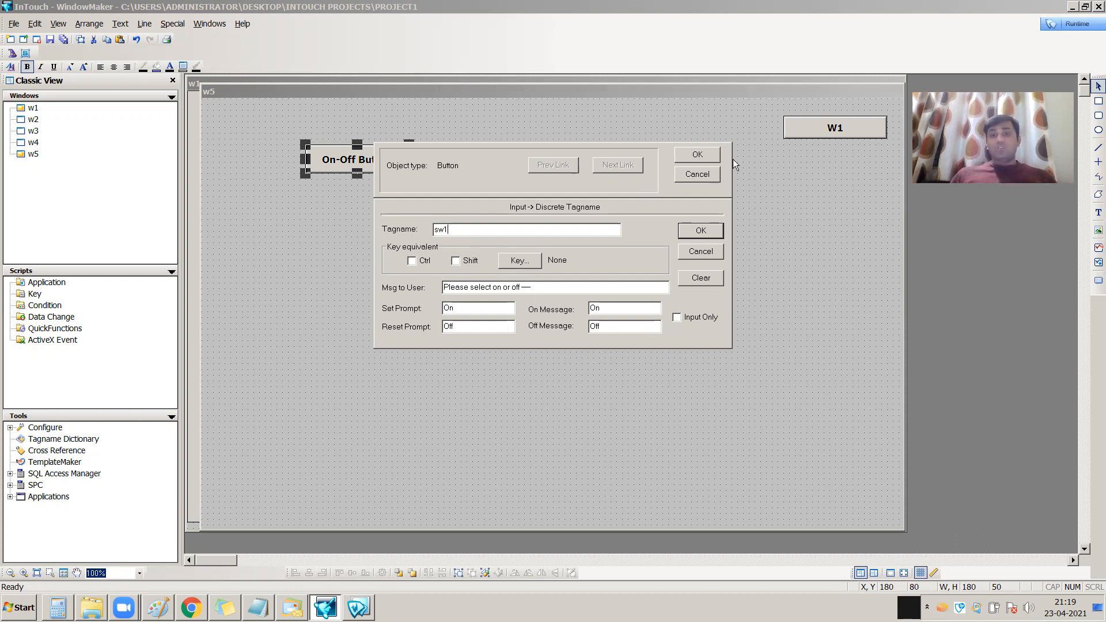
{"action": "left_click", "coordinate": [700, 231]}
{"action": "left_click", "coordinate": [697, 155]}
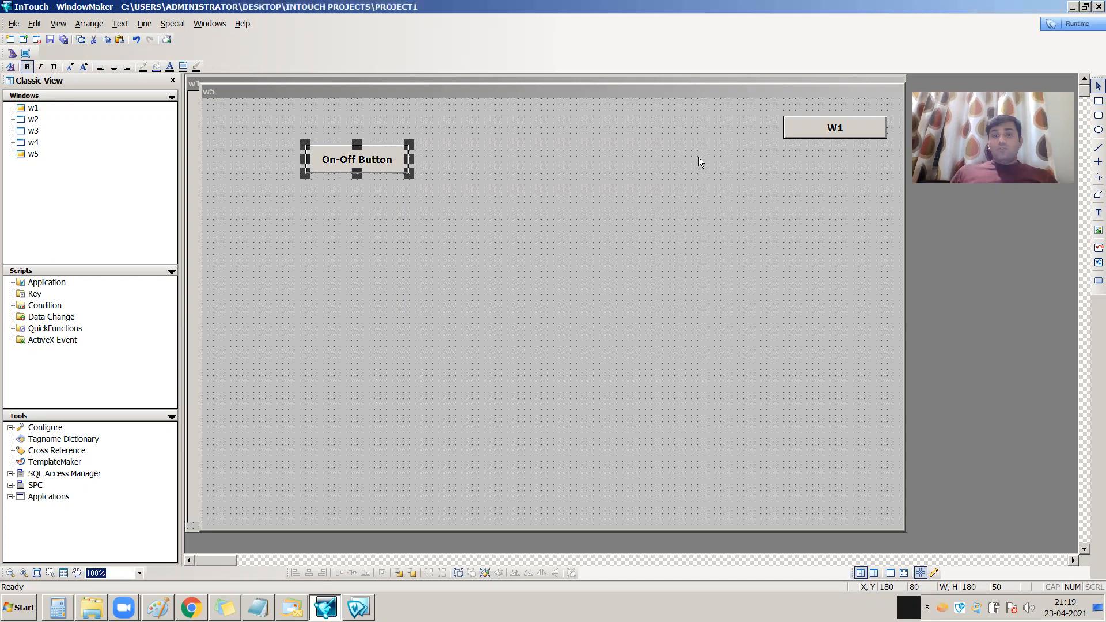
{"action": "left_click", "coordinate": [433, 253]}
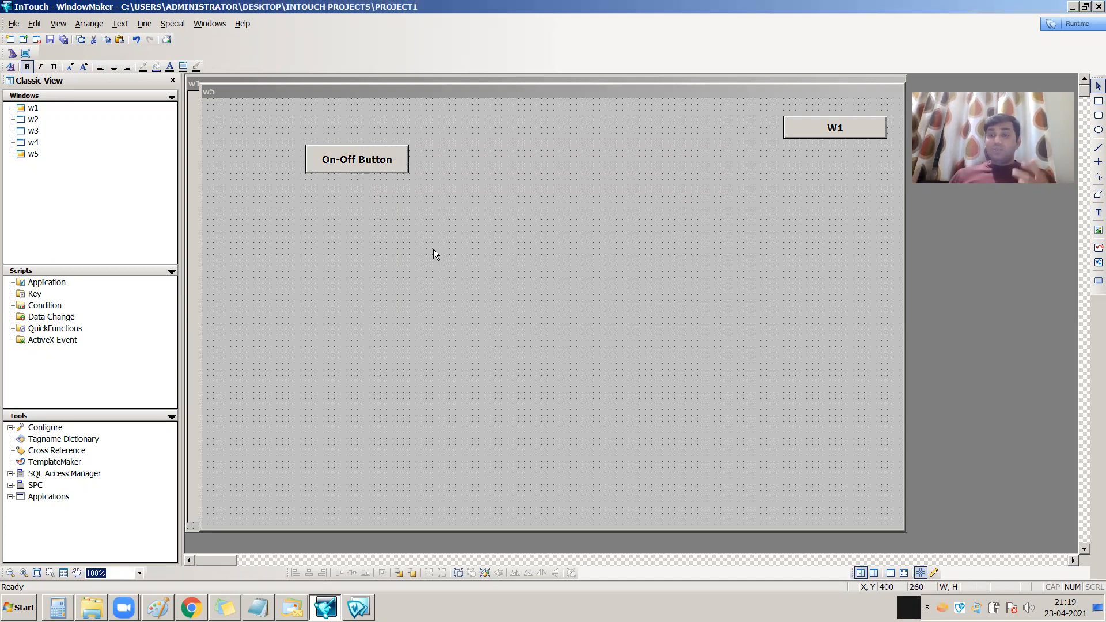
Insert a Round Siren light from the Lights wizards just to the right of the On-Off Button
{"action": "left_click", "coordinate": [12, 53]}
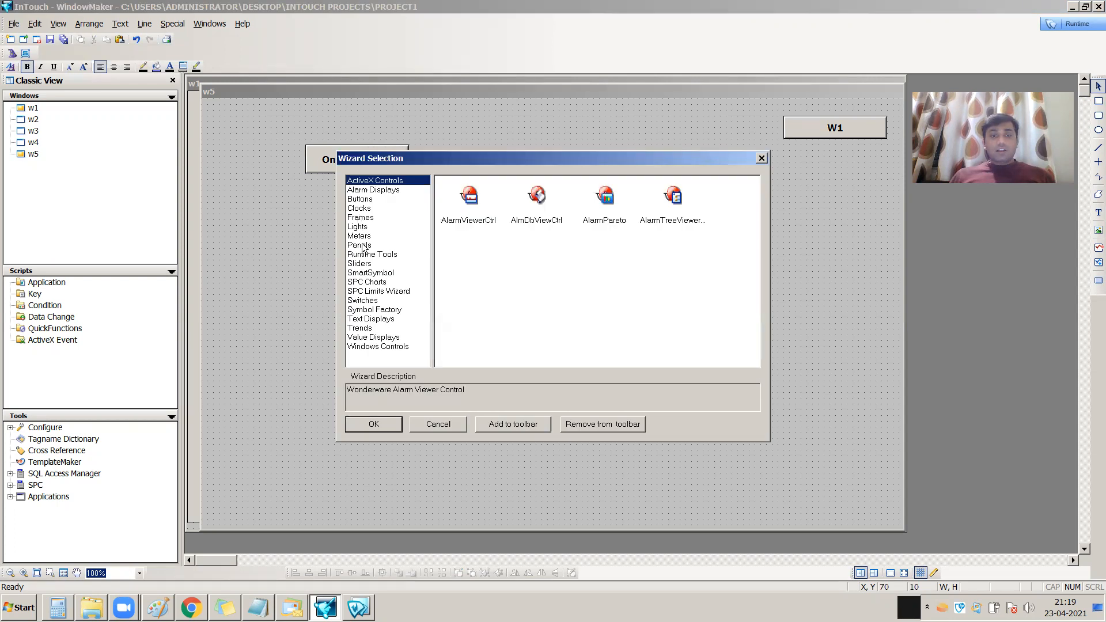
{"action": "left_click", "coordinate": [362, 209]}
{"action": "left_click", "coordinate": [363, 228]}
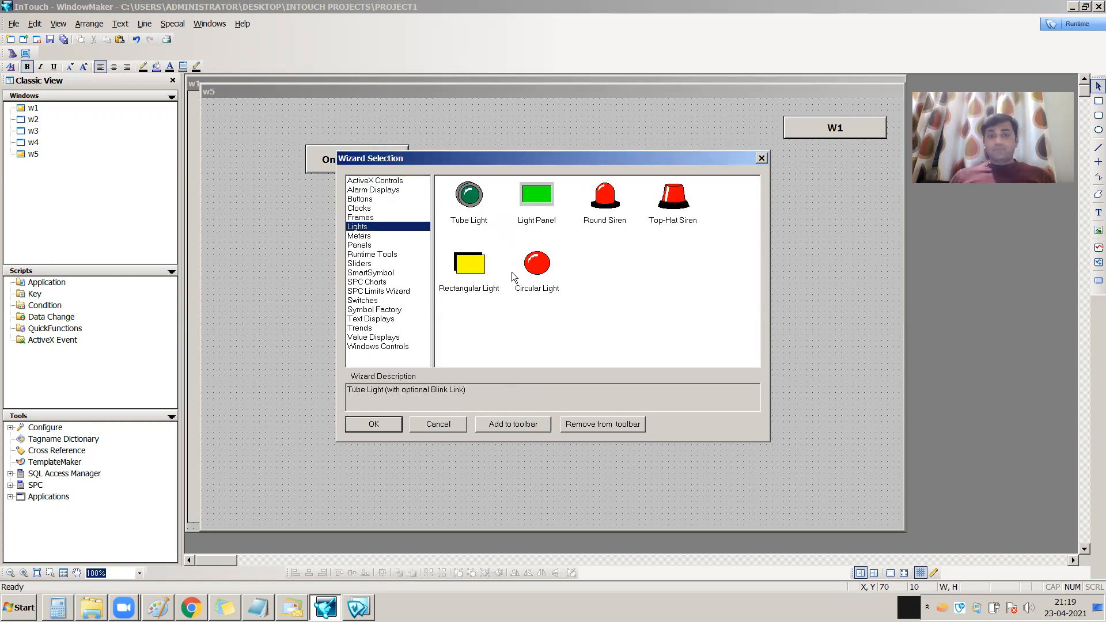
{"action": "left_click", "coordinate": [605, 198]}
{"action": "left_click", "coordinate": [375, 425]}
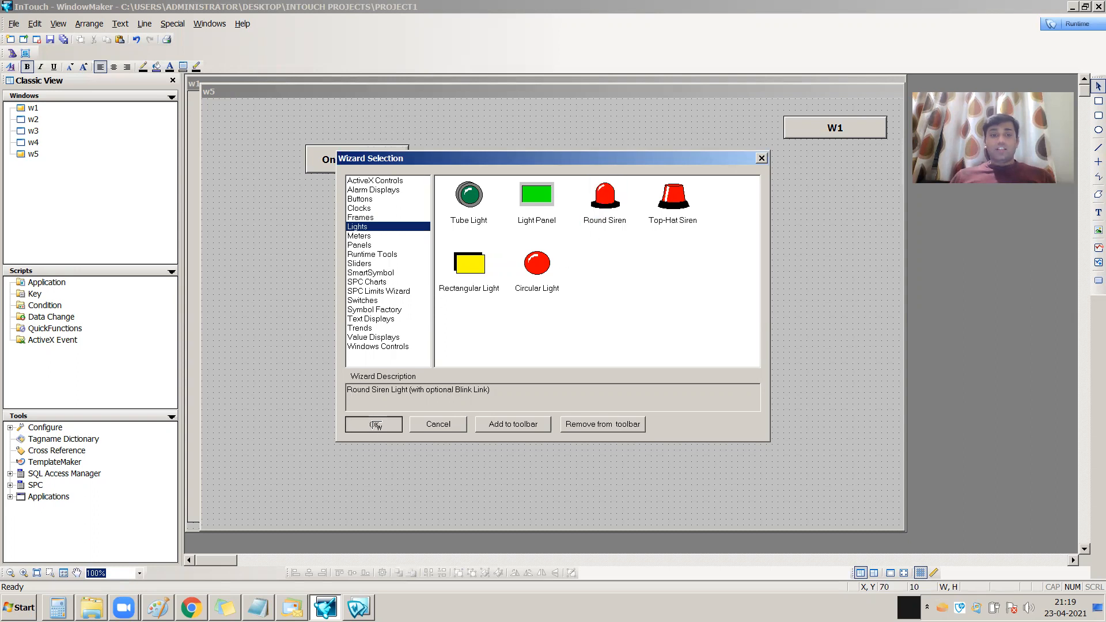
{"action": "left_click", "coordinate": [440, 147]}
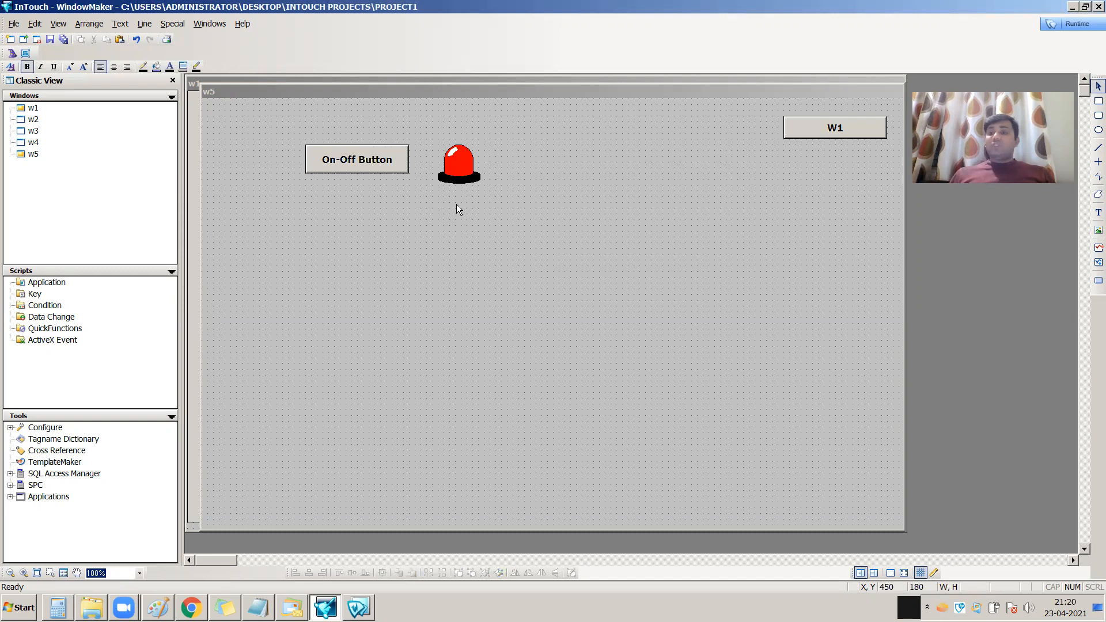
Set the siren light's expression to sw1, keeping red for off and green for on
{"action": "double_click", "coordinate": [461, 167]}
{"action": "type", "text": "sw1"}
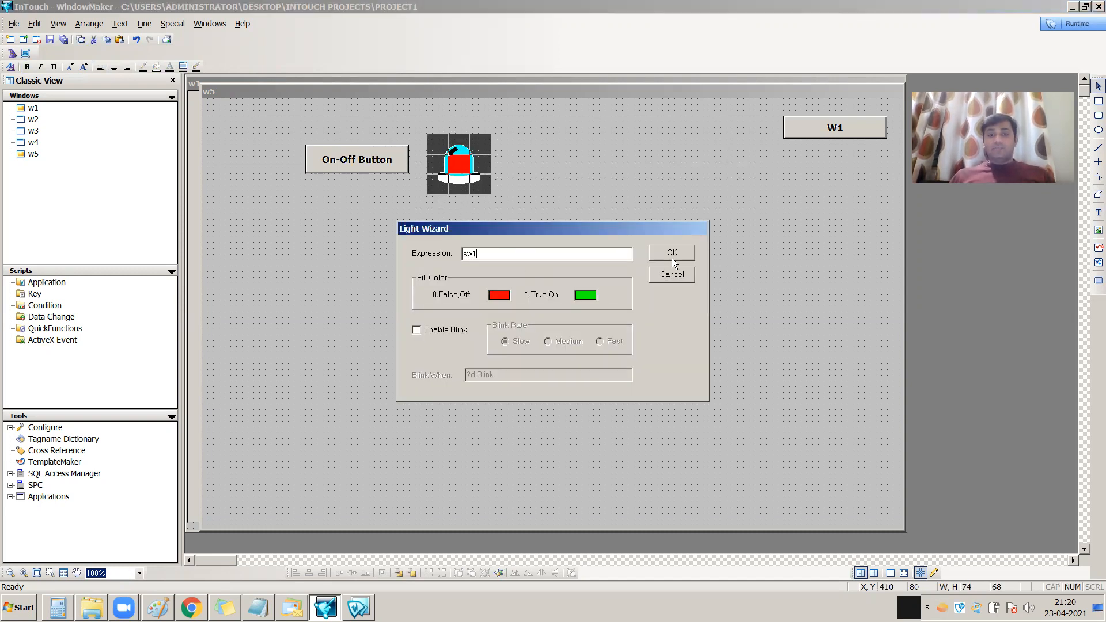
{"action": "left_click", "coordinate": [672, 254]}
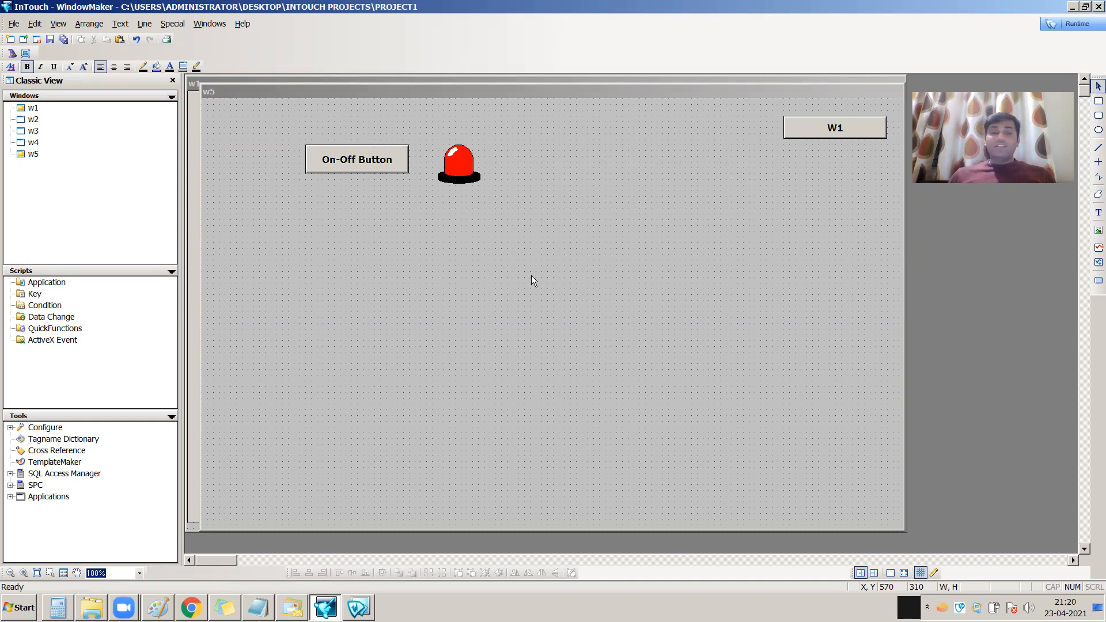
{"action": "left_click", "coordinate": [465, 171]}
{"action": "double_click", "coordinate": [465, 171]}
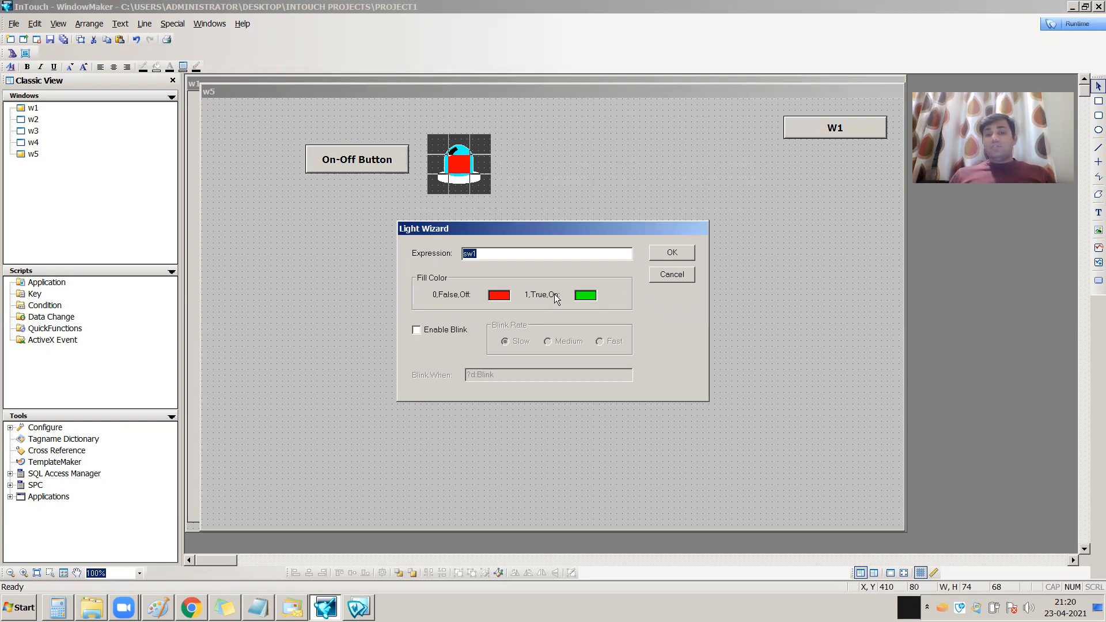
{"action": "left_click", "coordinate": [671, 254]}
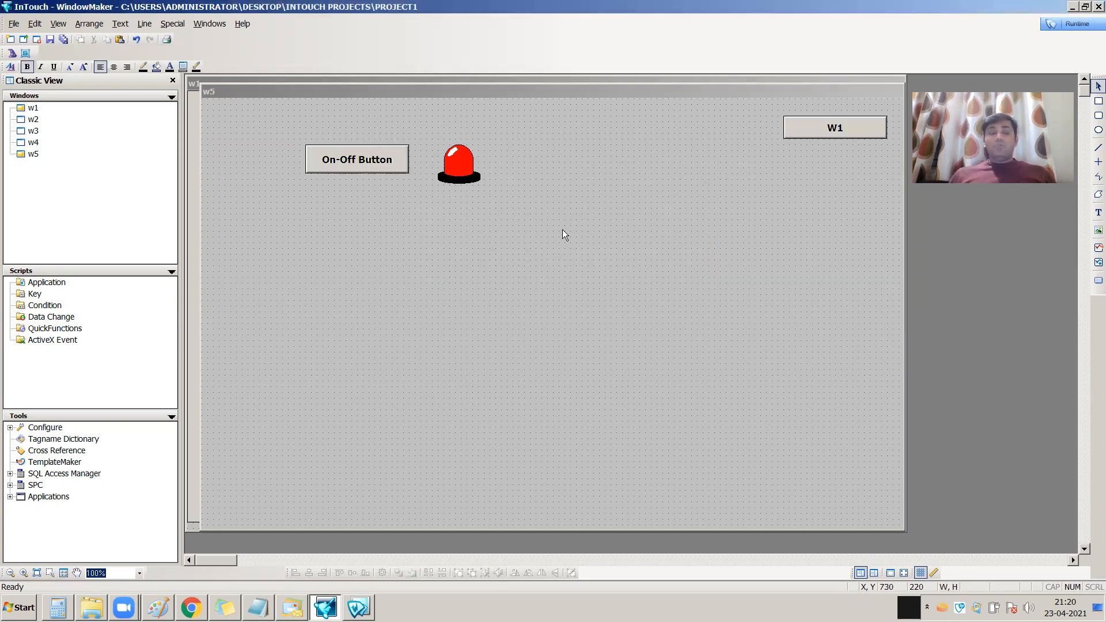
Switch to WindowViewer runtime and test the button beside the siren by choosing Off twice and On once in its prompt
{"action": "left_click", "coordinate": [1075, 24]}
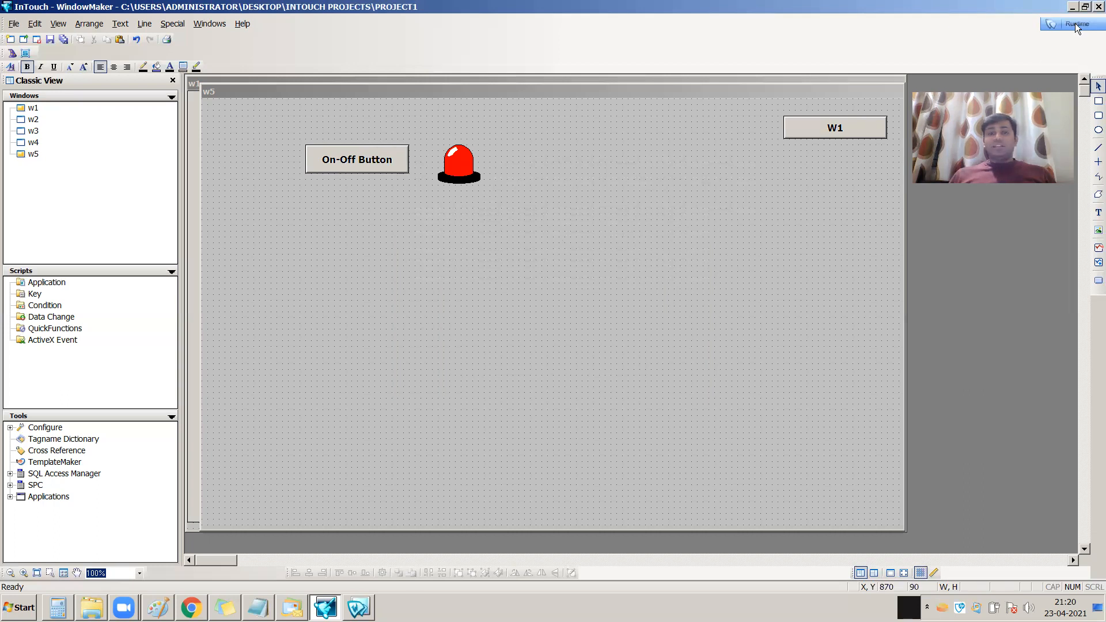
{"action": "left_click", "coordinate": [175, 111]}
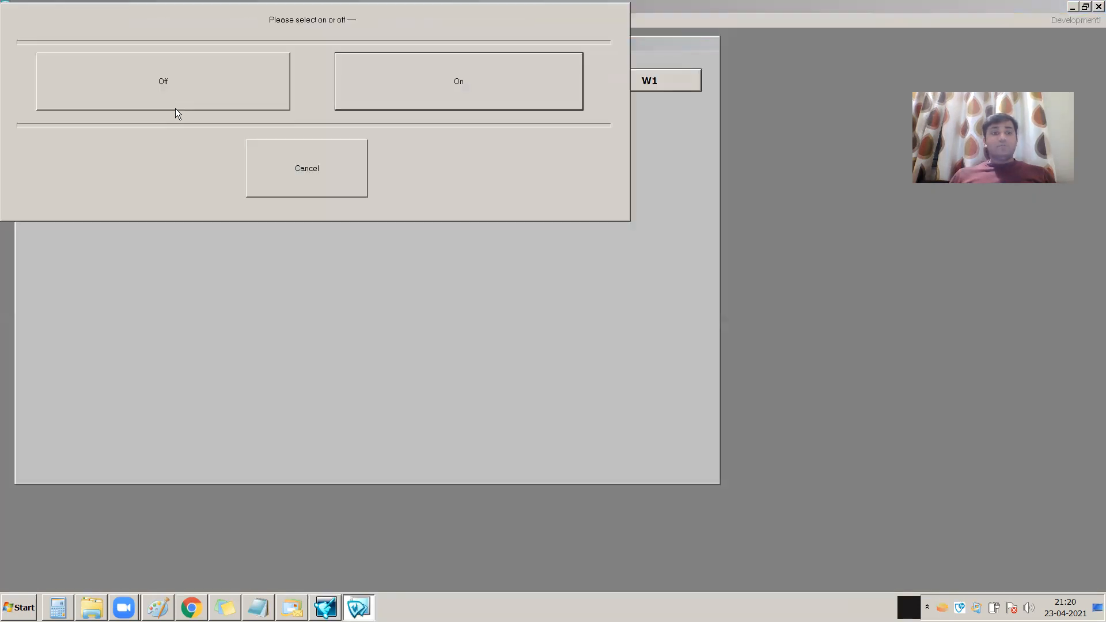
{"action": "left_click", "coordinate": [178, 97]}
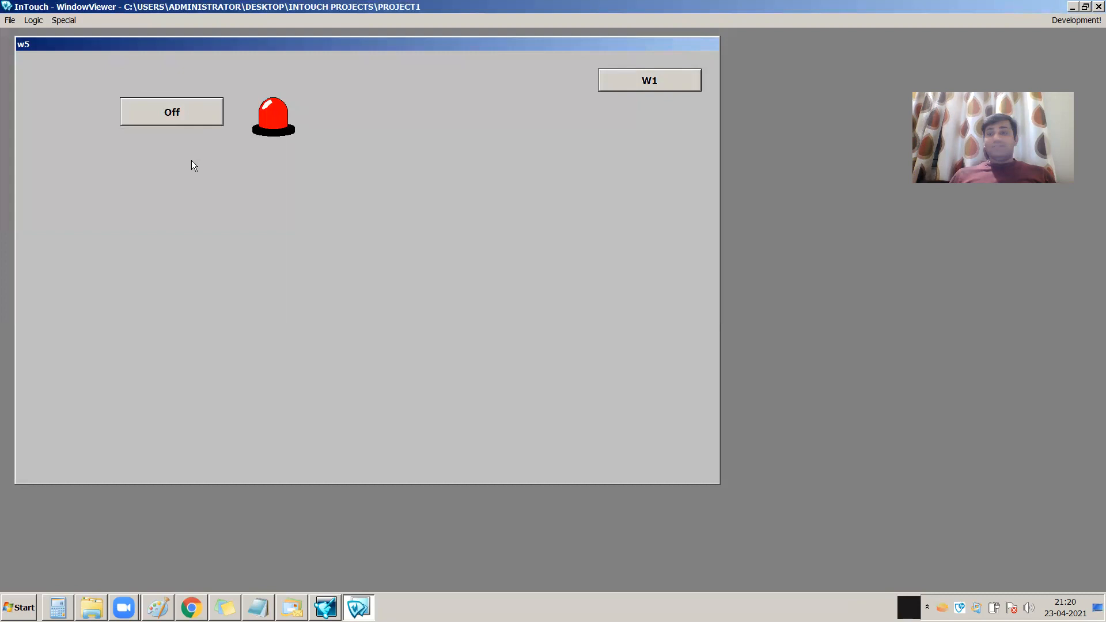
{"action": "left_click", "coordinate": [178, 121]}
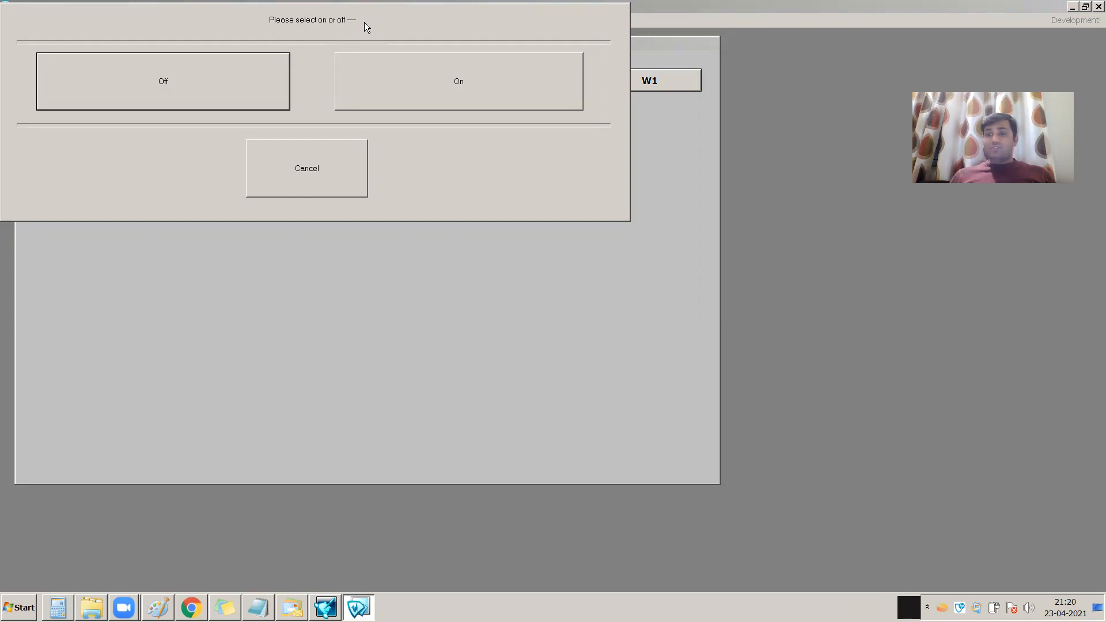
{"action": "left_click", "coordinate": [167, 95]}
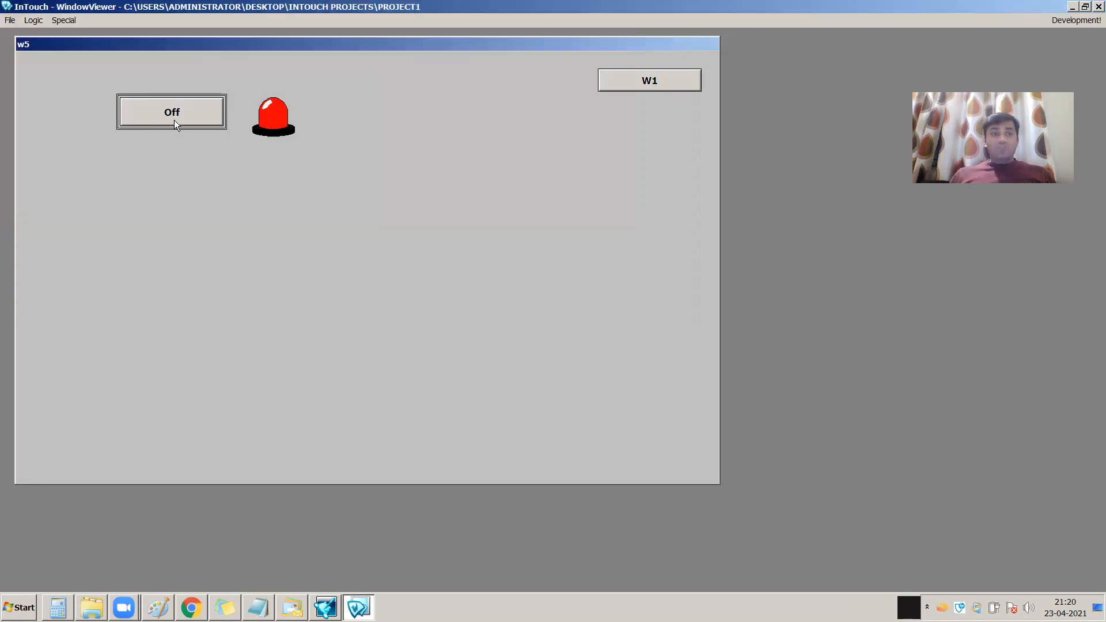
{"action": "left_click", "coordinate": [178, 114]}
{"action": "left_click", "coordinate": [431, 86]}
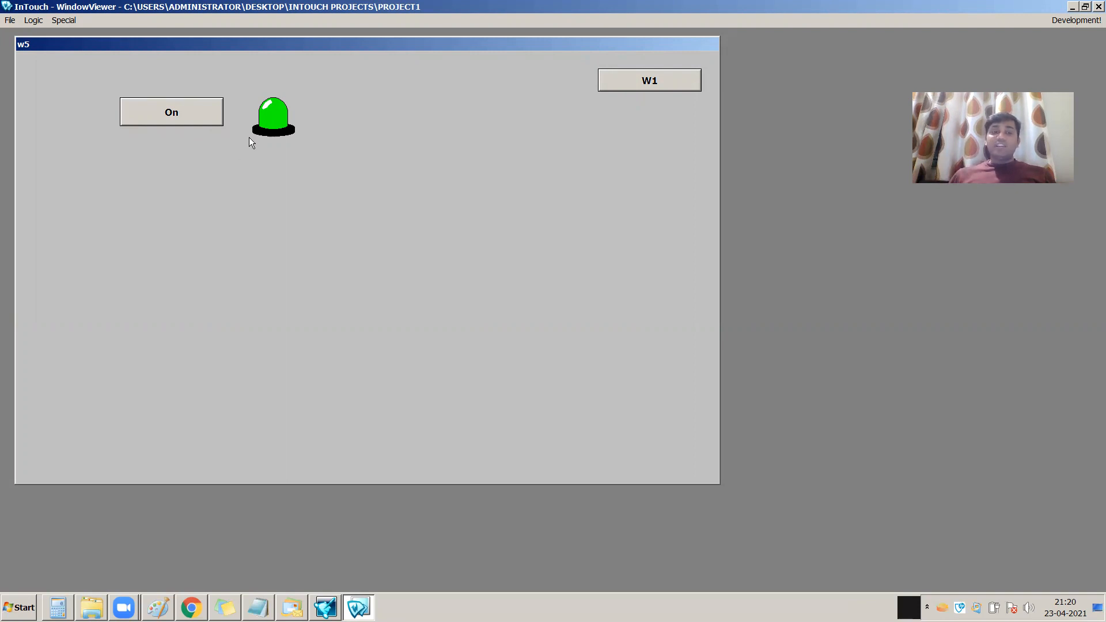
Test the Cancel option by opening the button's on/off prompt twice and dismissing it each time
{"action": "left_click", "coordinate": [190, 114]}
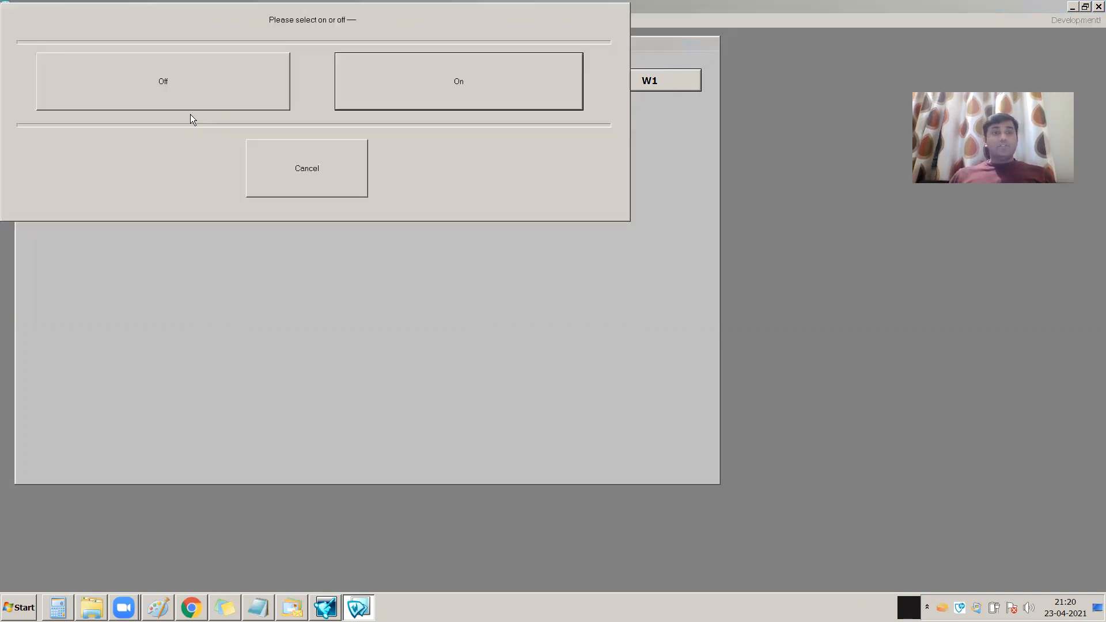
{"action": "left_click", "coordinate": [315, 186]}
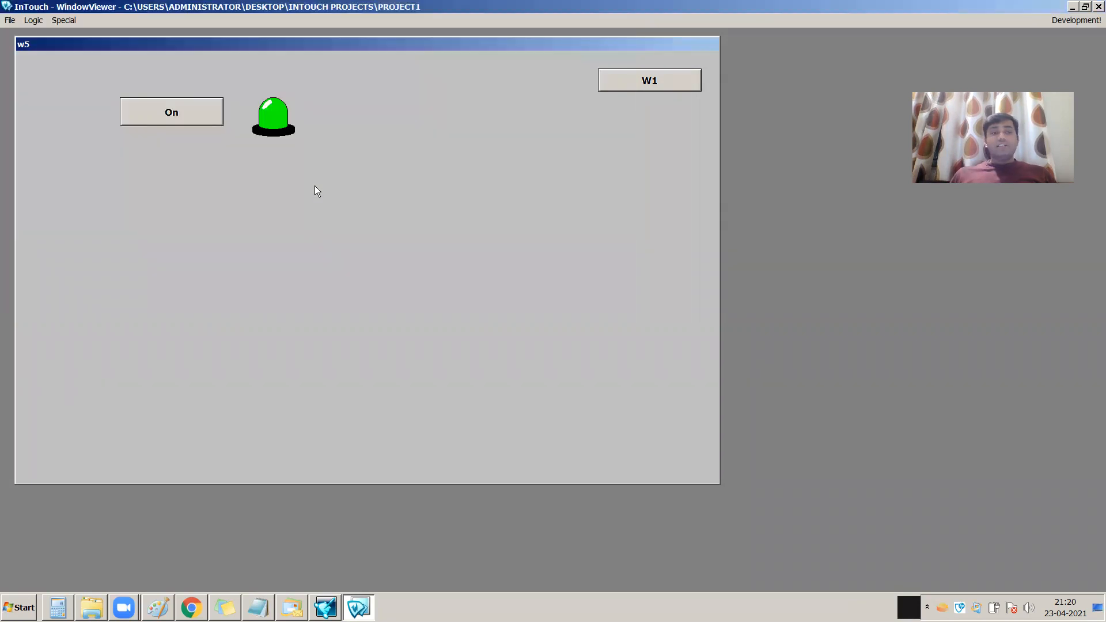
{"action": "left_click", "coordinate": [191, 125]}
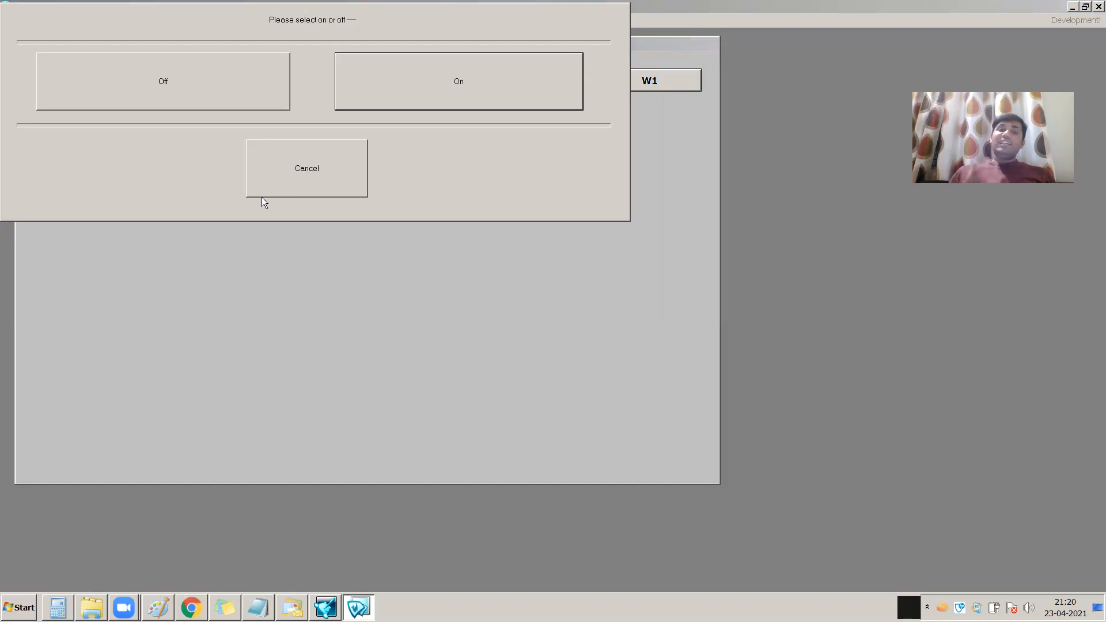
{"action": "left_click", "coordinate": [299, 170]}
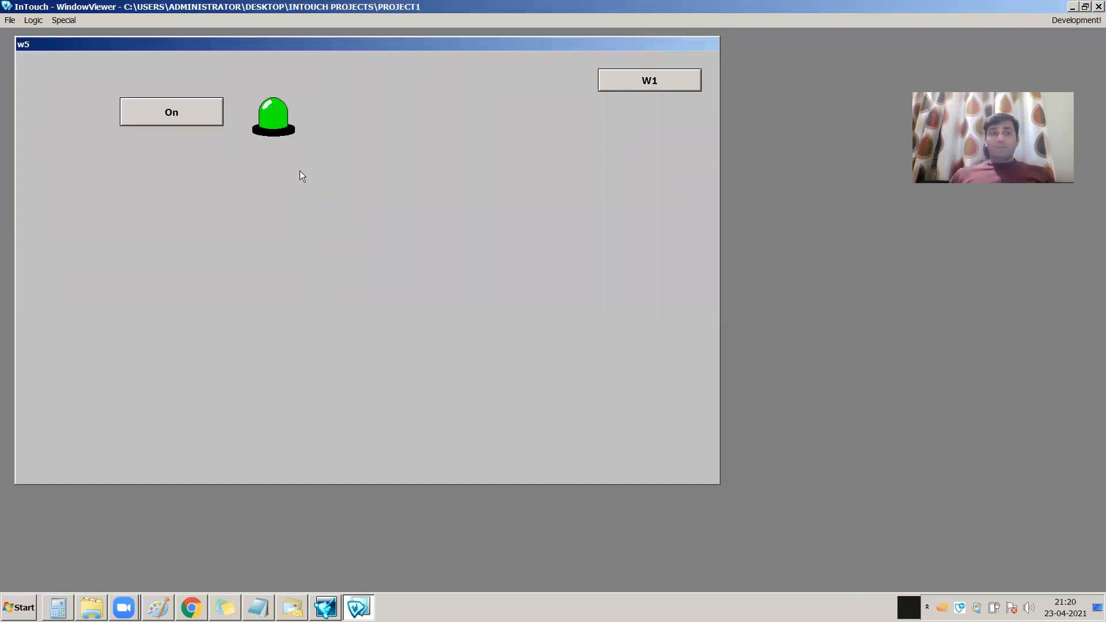
Return to WindowMaker development and add the text "####" below the On-Off Button in window w5
{"action": "left_click", "coordinate": [1076, 20]}
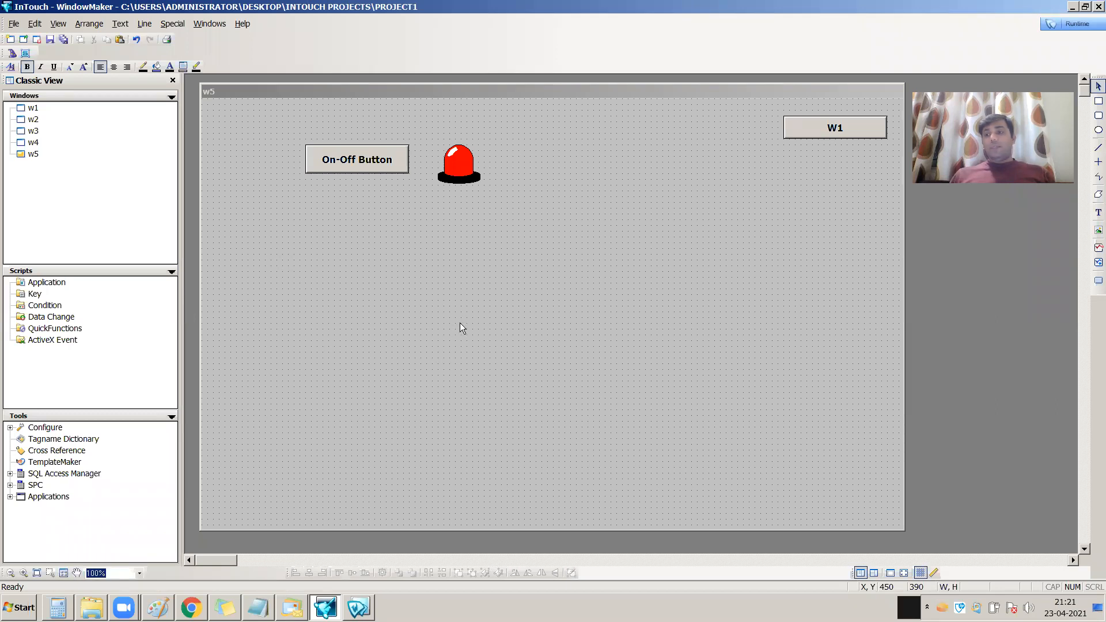
{"action": "left_click", "coordinate": [1098, 212]}
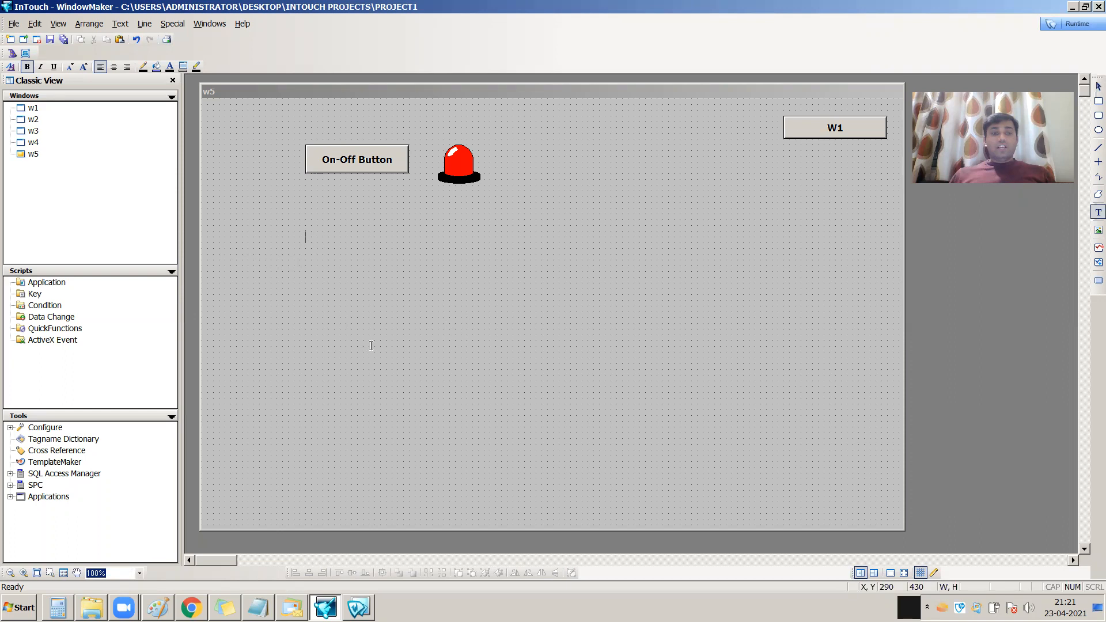
{"action": "type", "text": "####"}
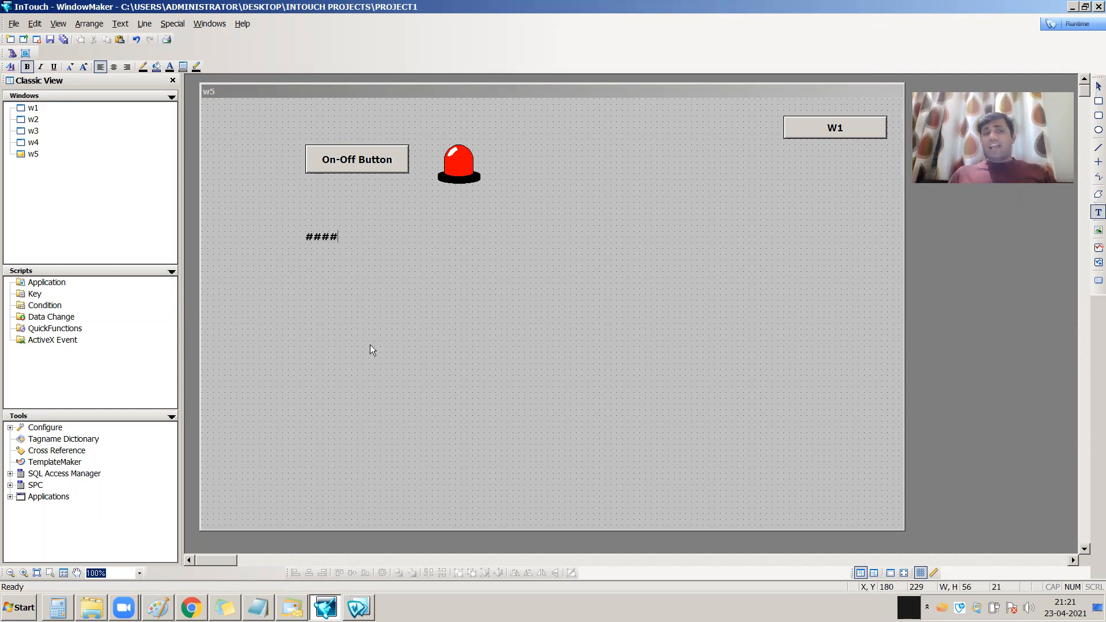
{"action": "key", "text": "Escape"}
{"action": "left_click", "coordinate": [347, 313]}
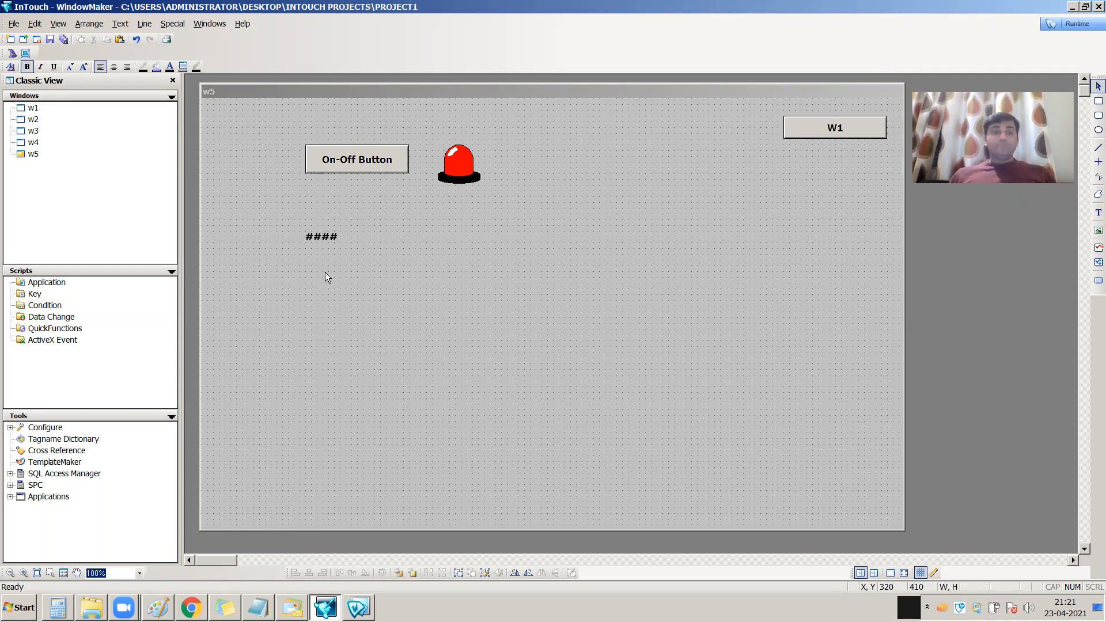
Enlarge the #### text and shift it slightly below its original place under the On-Off Button
{"action": "left_click", "coordinate": [323, 235]}
{"action": "mouse_move", "coordinate": [339, 246]}
{"action": "left_mouse_down"}
{"action": "mouse_move", "coordinate": [360, 238]}
{"action": "mouse_move", "coordinate": [339, 241]}
{"action": "mouse_move", "coordinate": [354, 267]}
{"action": "mouse_move", "coordinate": [360, 250]}
{"action": "left_mouse_up"}
{"action": "left_click", "coordinate": [361, 263]}
{"action": "left_click", "coordinate": [325, 234]}
{"action": "left_click", "coordinate": [404, 279]}
{"action": "left_click", "coordinate": [419, 273]}
Give the #### text an analog user input link and assign it the memory real tag temp
{"action": "double_click", "coordinate": [349, 254]}
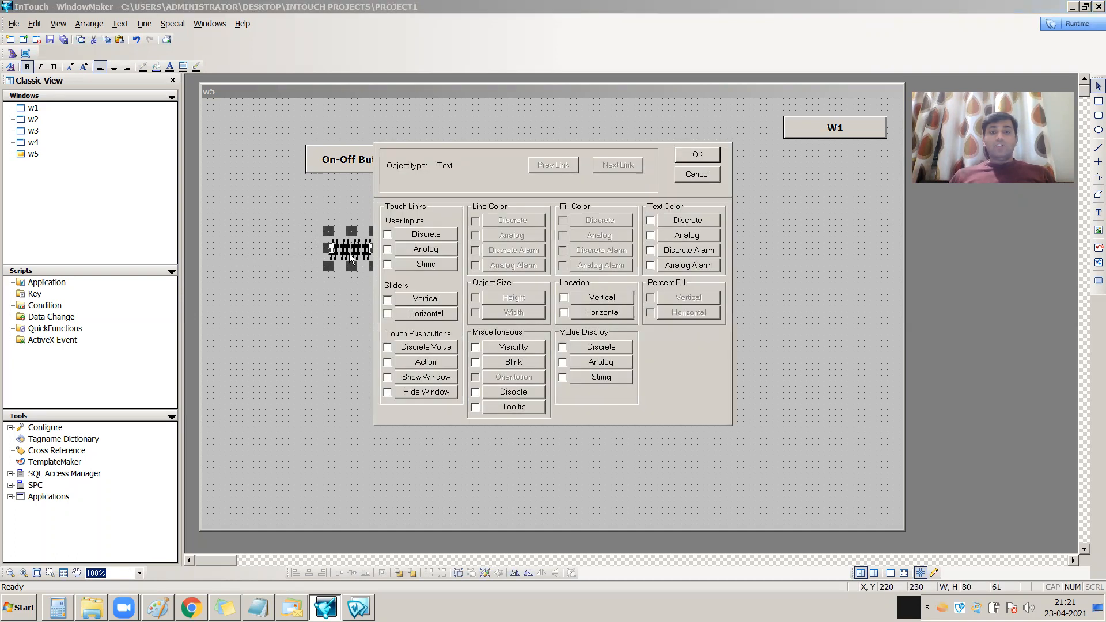
{"action": "left_click", "coordinate": [430, 251]}
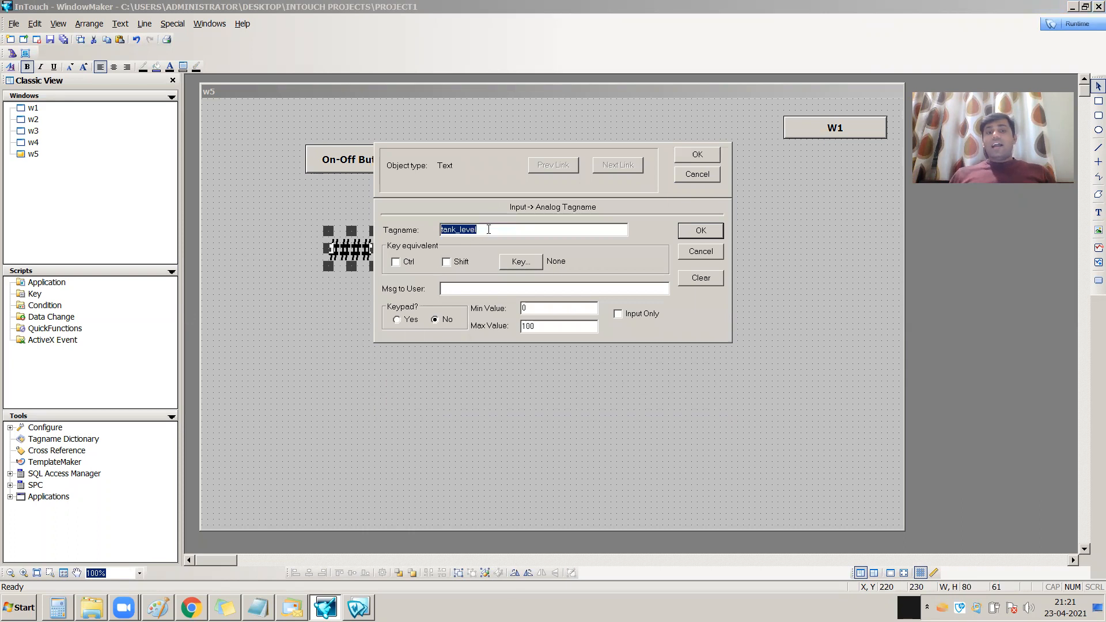
{"action": "key", "text": "Delete"}
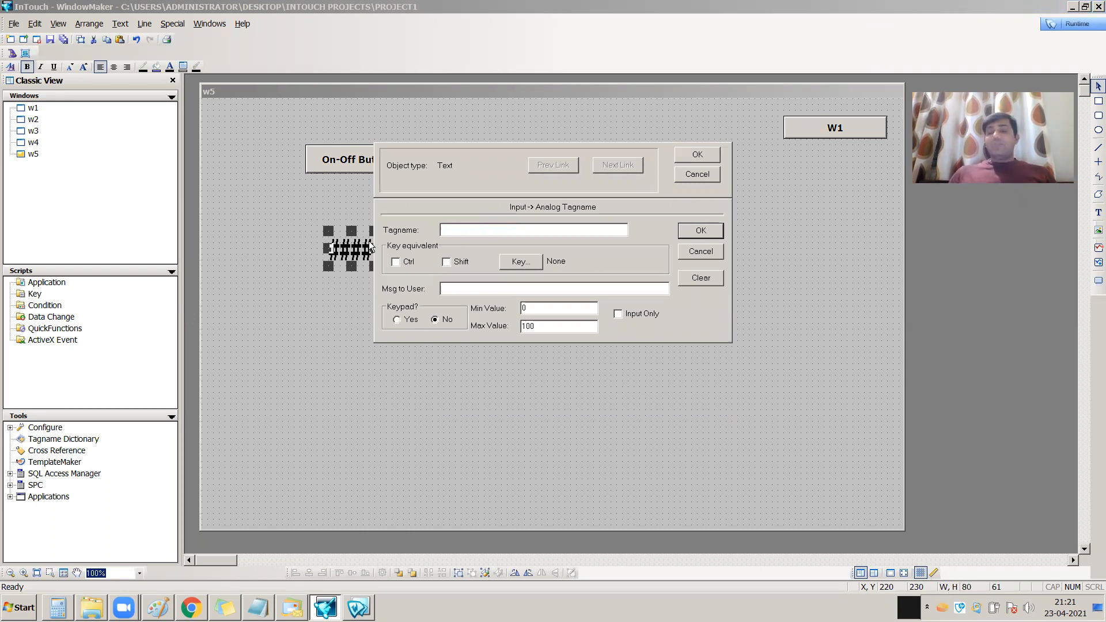
{"action": "double_click", "coordinate": [470, 231]}
{"action": "scroll", "coordinate": [439, 327], "scroll_direction": "down", "scroll_amount": 2}
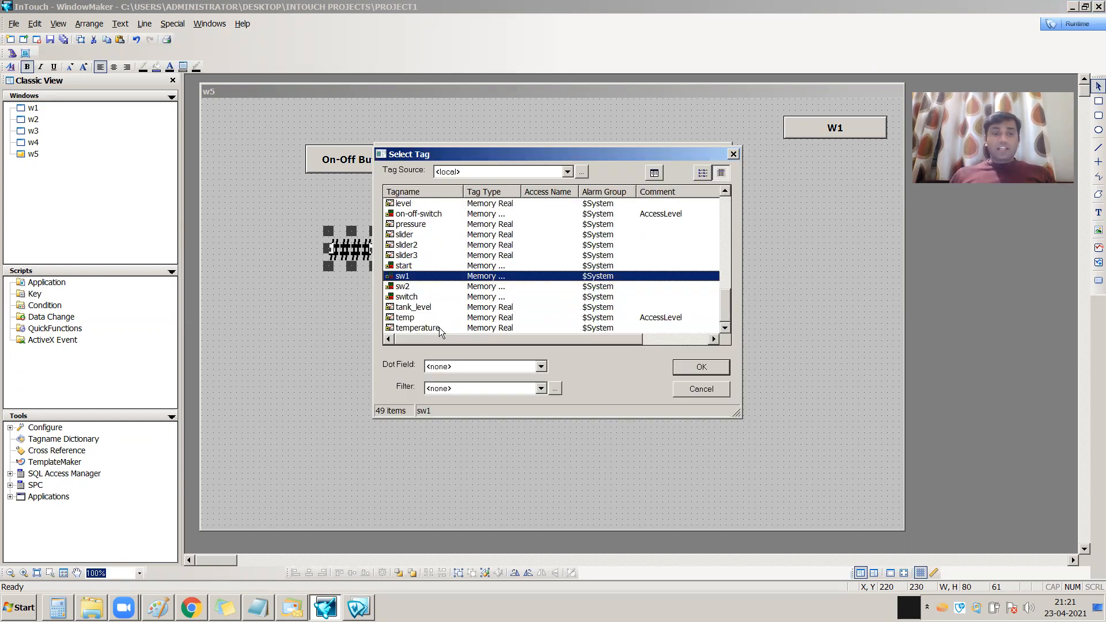
{"action": "left_click", "coordinate": [414, 318]}
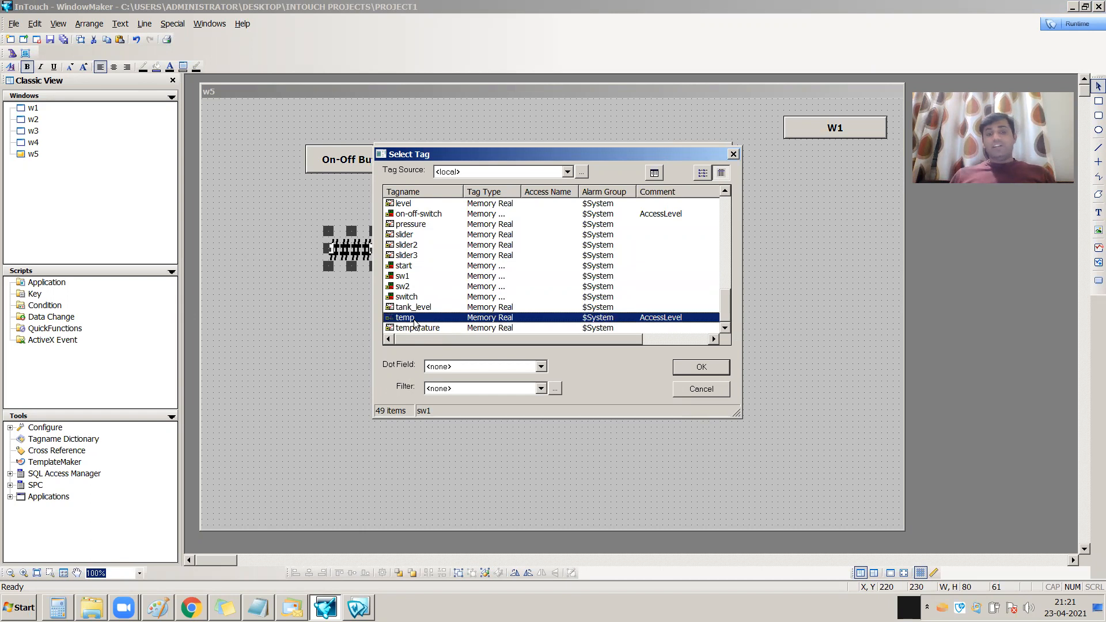
{"action": "left_click", "coordinate": [700, 367]}
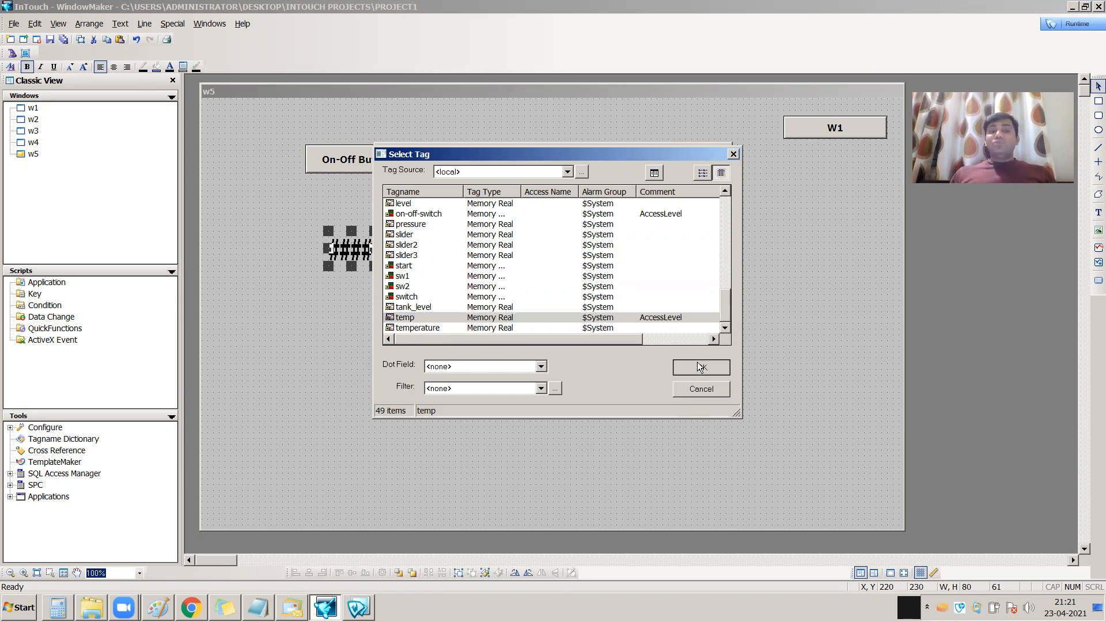
{"action": "left_click_drag", "start_coordinate": [460, 230], "coordinate": [432, 231]}
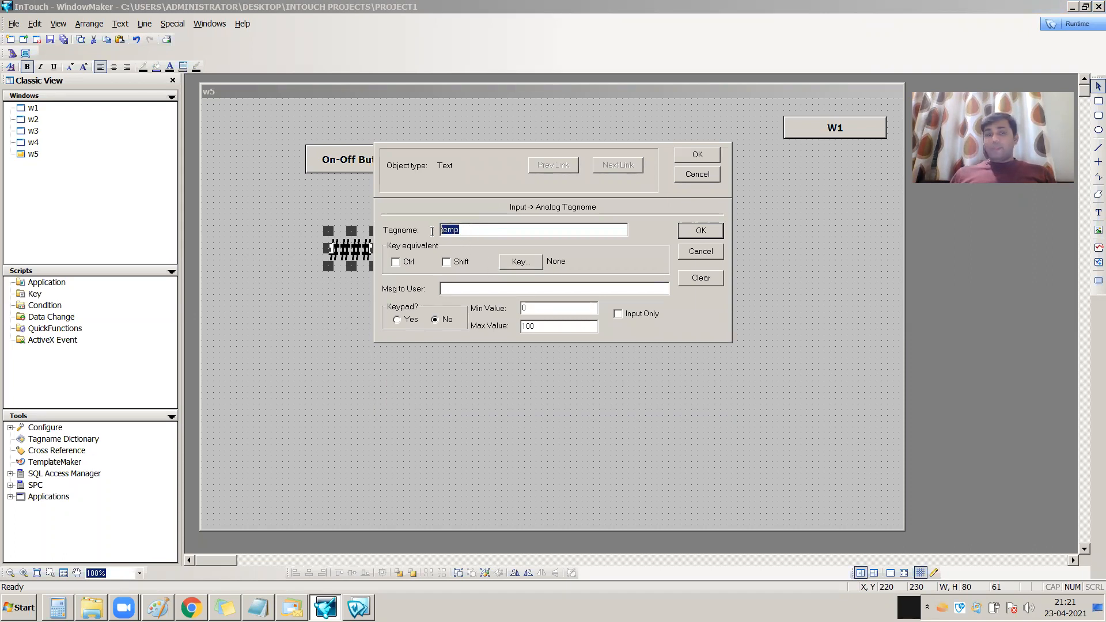
Enter "Please change the temp value —" as the analog input link's message to the user
{"action": "left_click", "coordinate": [466, 286]}
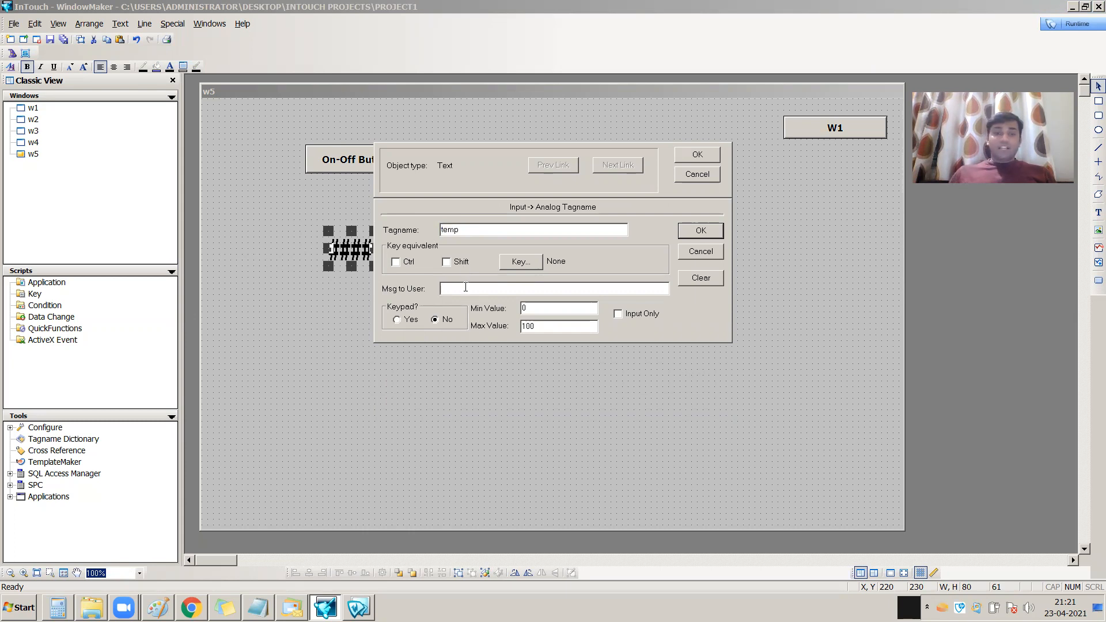
{"action": "type", "text": "Please change"}
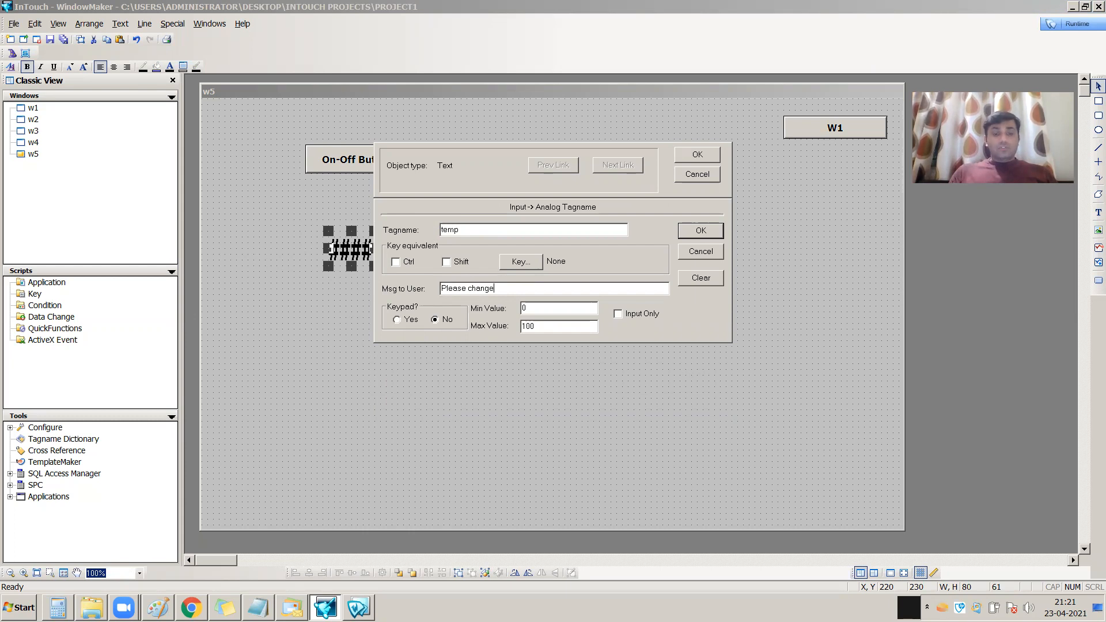
{"action": "type", "text": " the temp "}
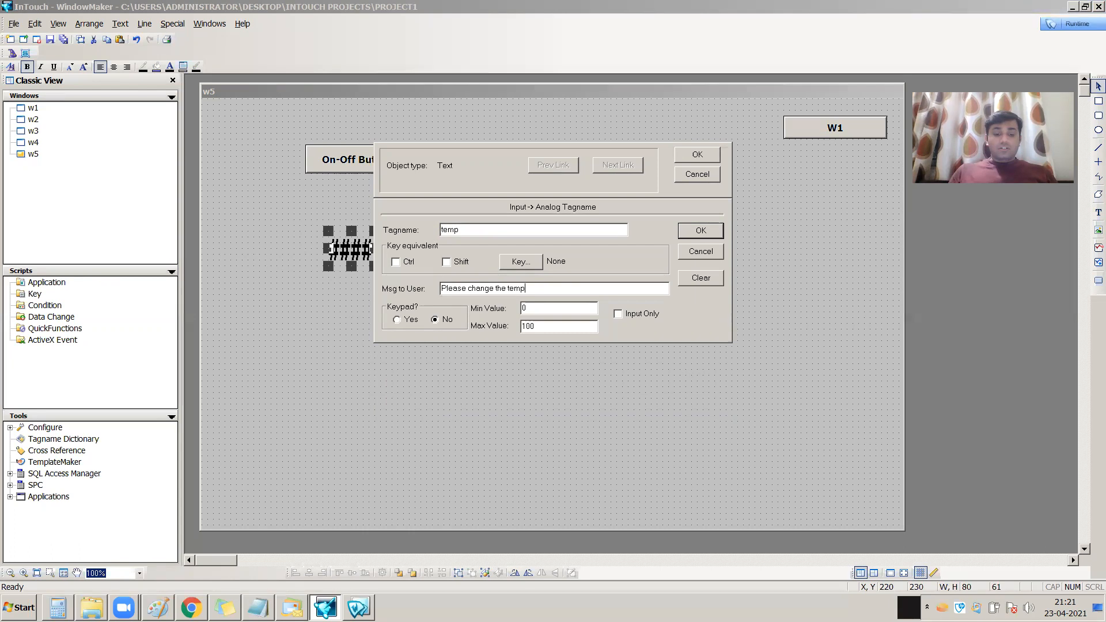
{"action": "type", "text": "vaue"}
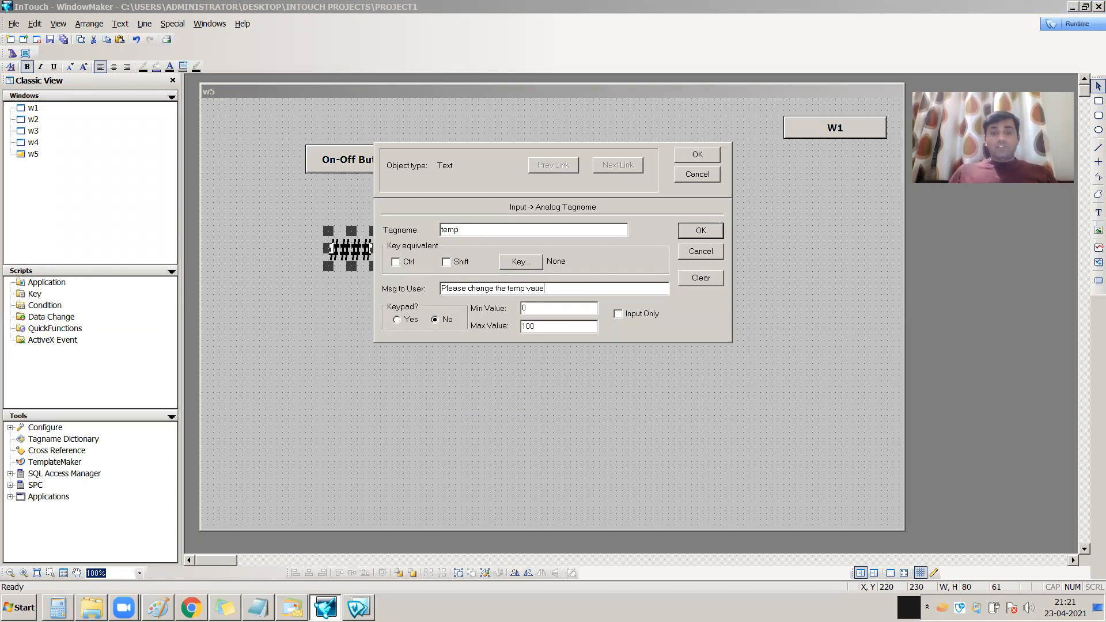
{"action": "key", "text": "BackSpace"}
{"action": "key", "text": "BackSpace"}
{"action": "key", "text": "BackSpace"}
{"action": "type", "text": "alue -"}
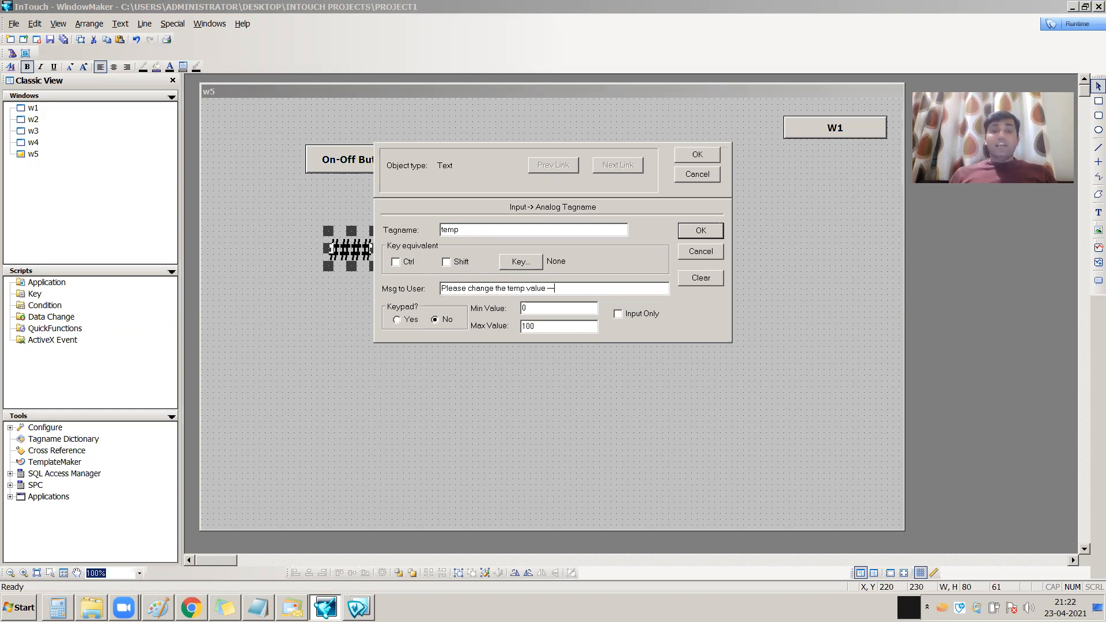
Accept the analog input link with a minimum of 0 and a maximum of 100, and save all windows
{"action": "left_click", "coordinate": [531, 308]}
{"action": "left_click", "coordinate": [546, 330]}
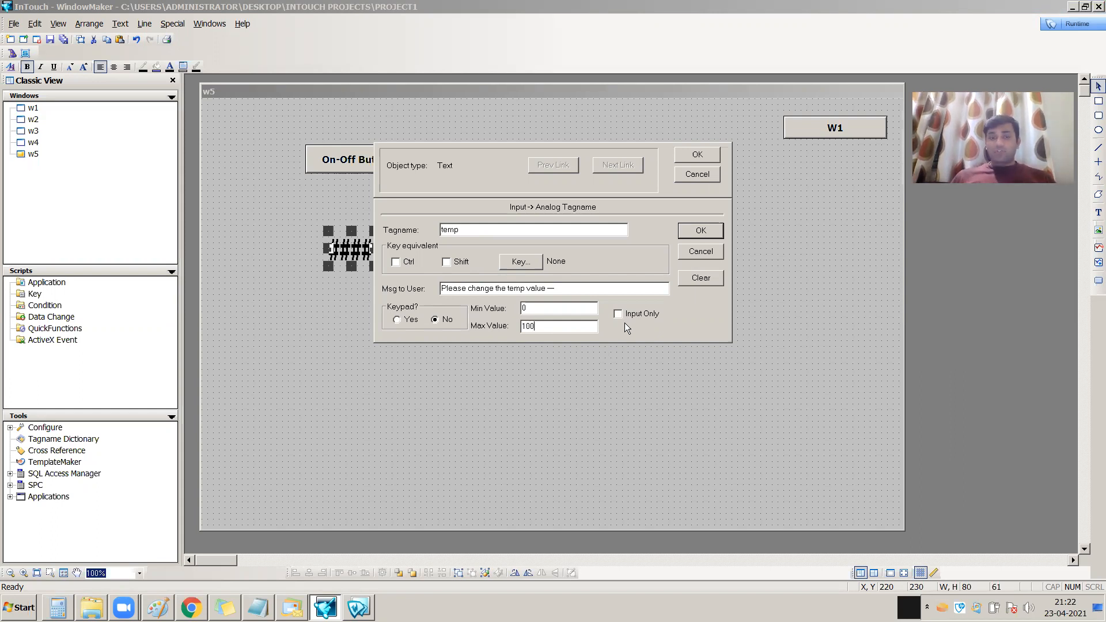
{"action": "left_click", "coordinate": [705, 231]}
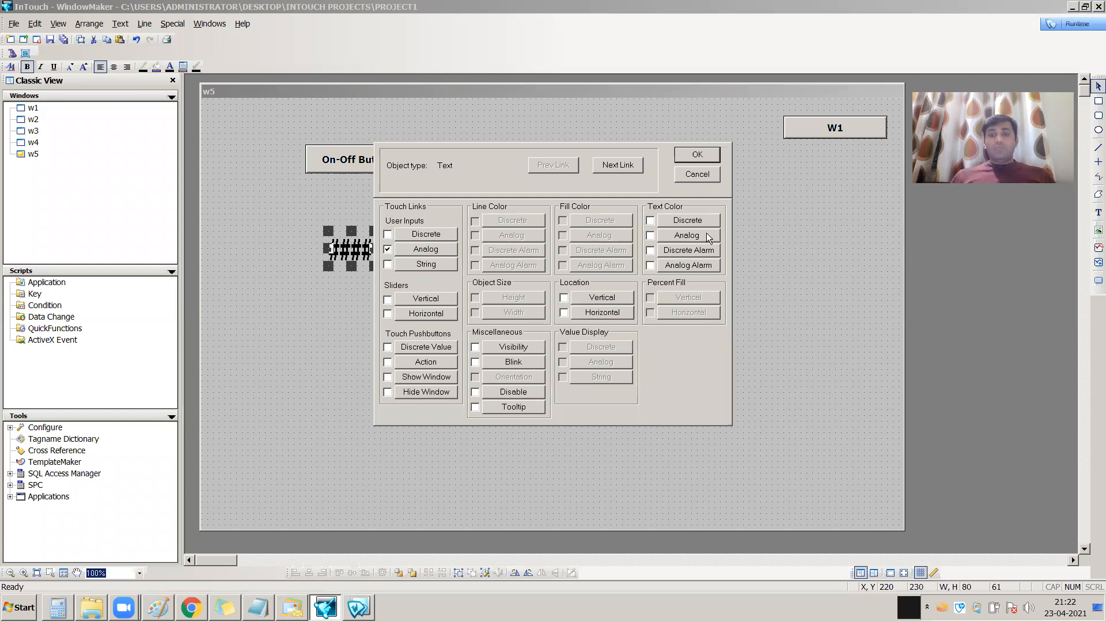
{"action": "left_click", "coordinate": [702, 152]}
{"action": "left_click", "coordinate": [65, 41]}
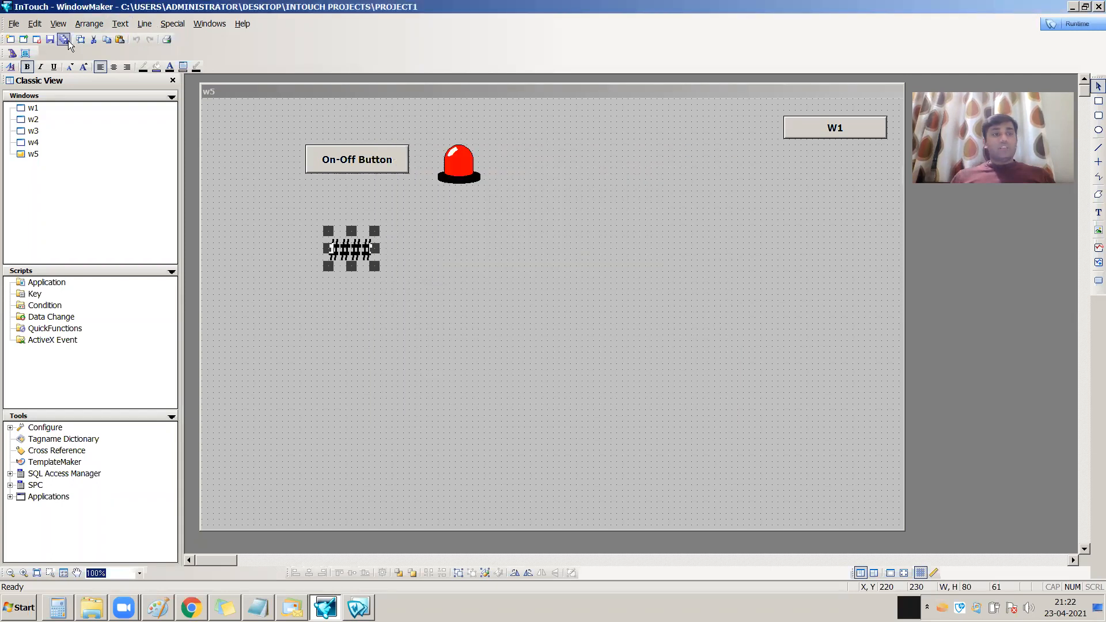
Switch to WindowViewer runtime and test the analog input by entering 50 and then 60
{"action": "left_click", "coordinate": [881, 172]}
{"action": "left_click", "coordinate": [1065, 25]}
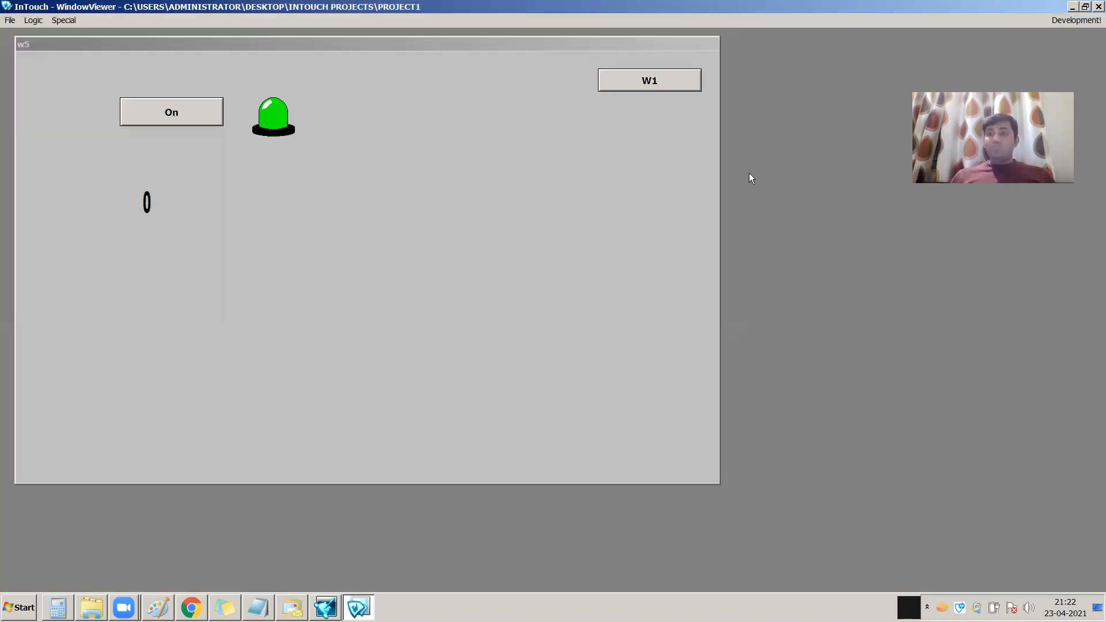
{"action": "left_click", "coordinate": [147, 216]}
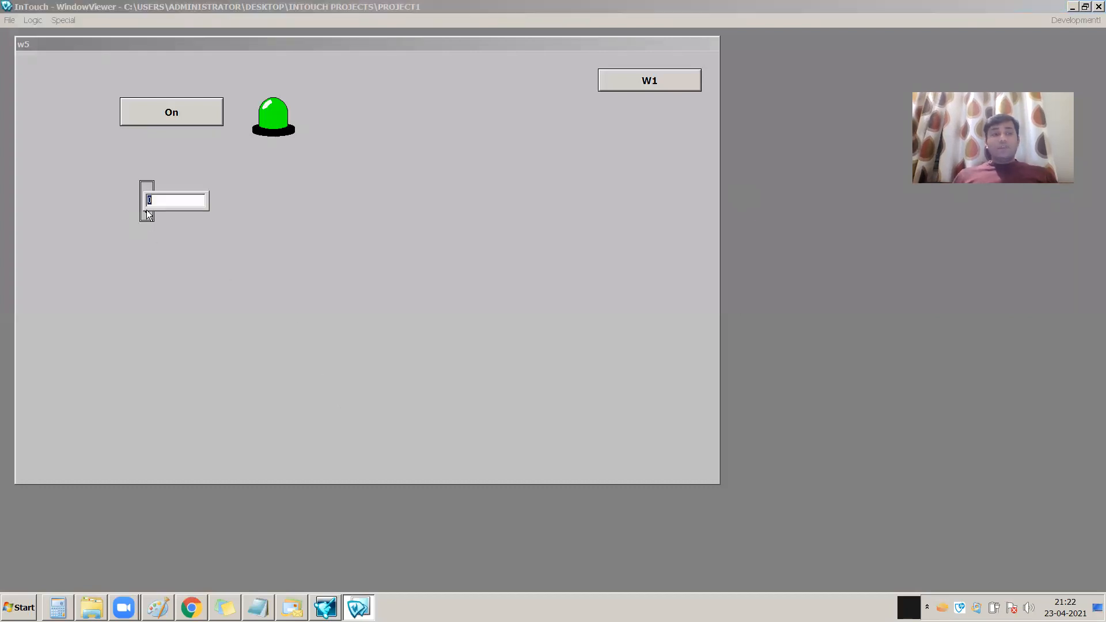
{"action": "type", "text": "50"}
{"action": "key", "text": "Return"}
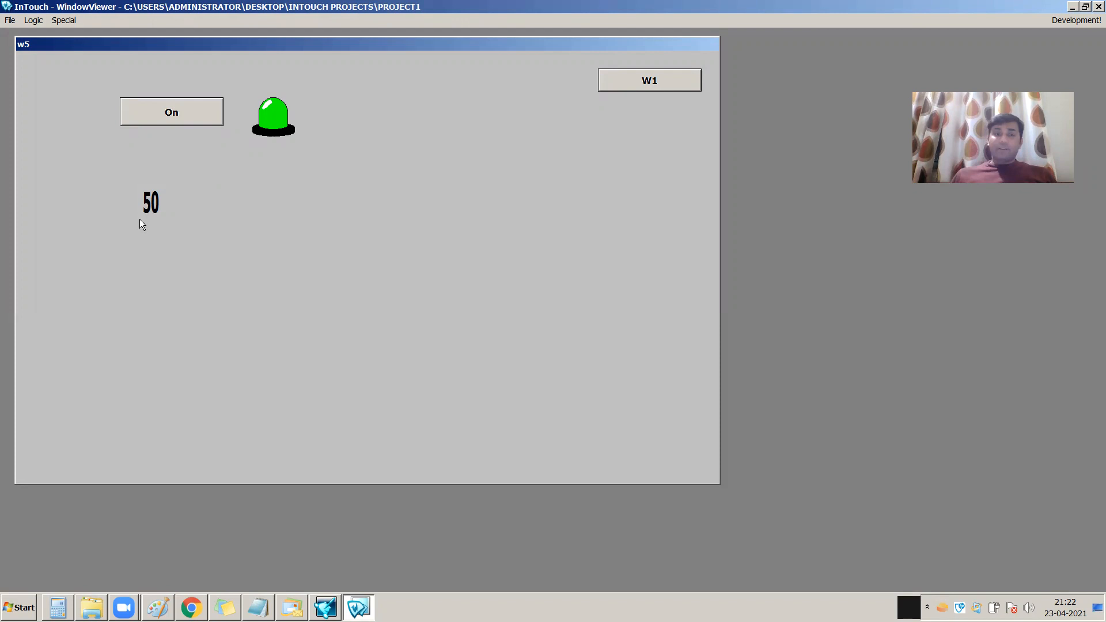
{"action": "left_click", "coordinate": [150, 201]}
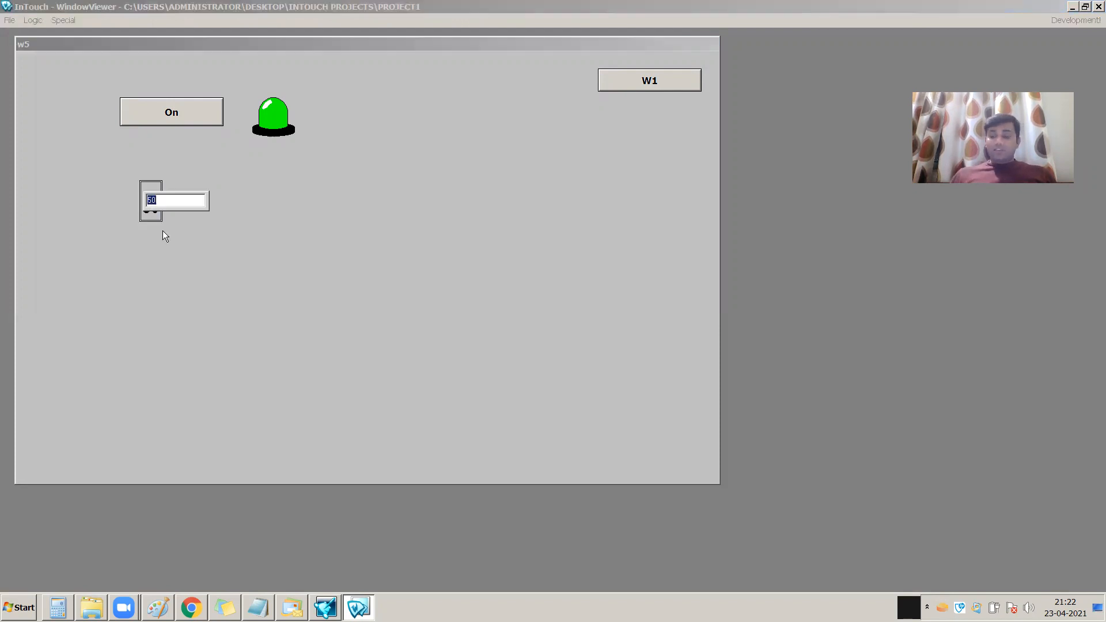
{"action": "type", "text": "60"}
{"action": "key", "text": "Return"}
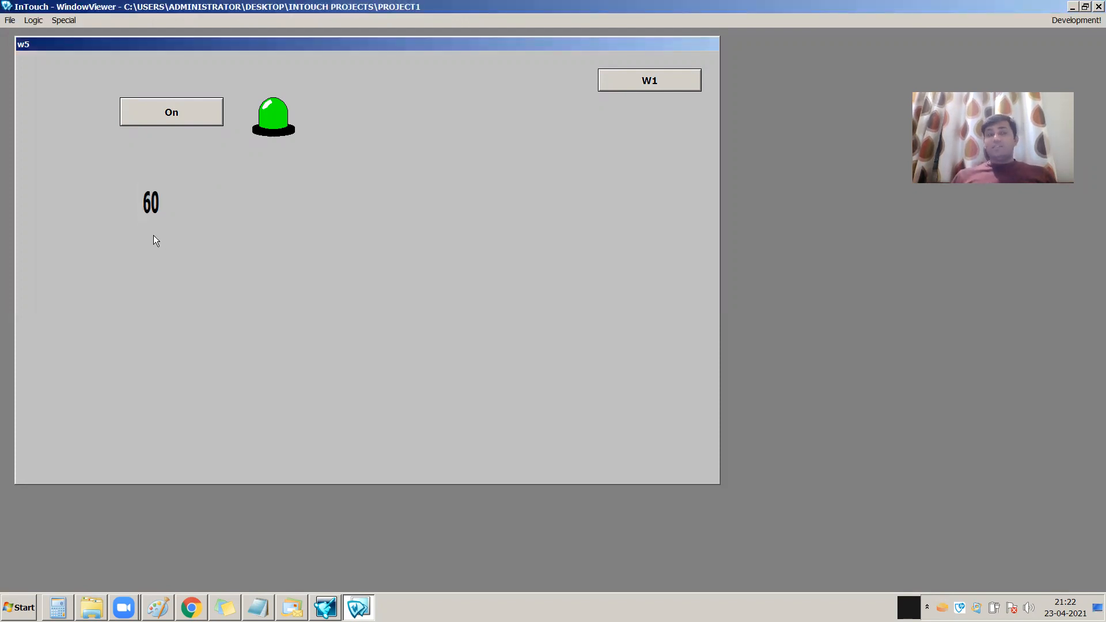
Return to WindowMaker and enable the keypad for the #### text's analog input link
{"action": "left_click", "coordinate": [1076, 20]}
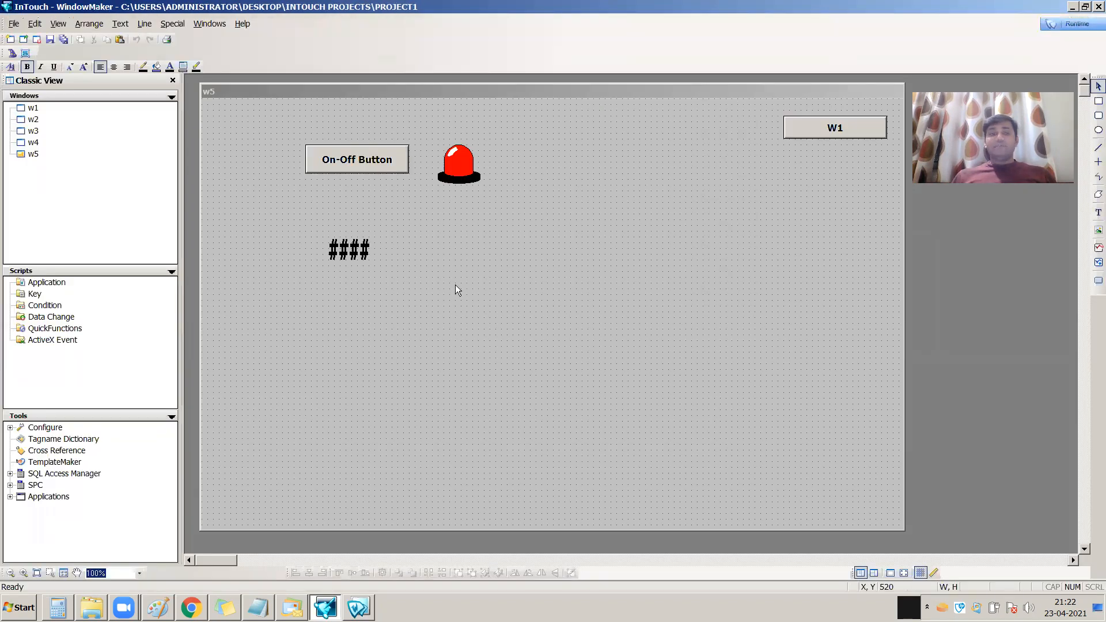
{"action": "double_click", "coordinate": [351, 254]}
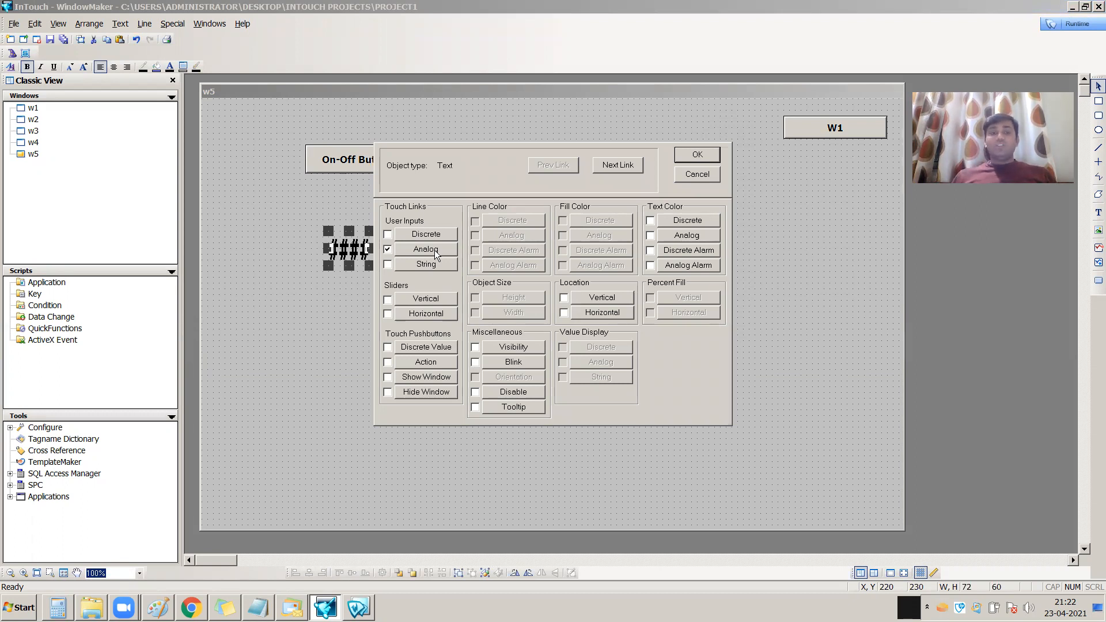
{"action": "left_click", "coordinate": [434, 250]}
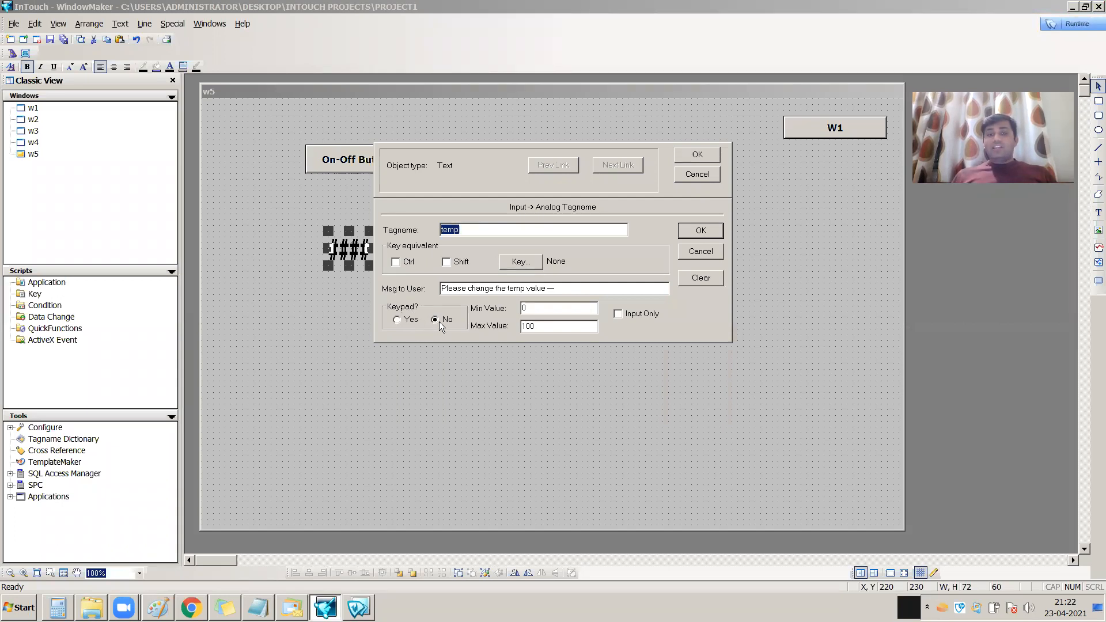
{"action": "left_click", "coordinate": [411, 320]}
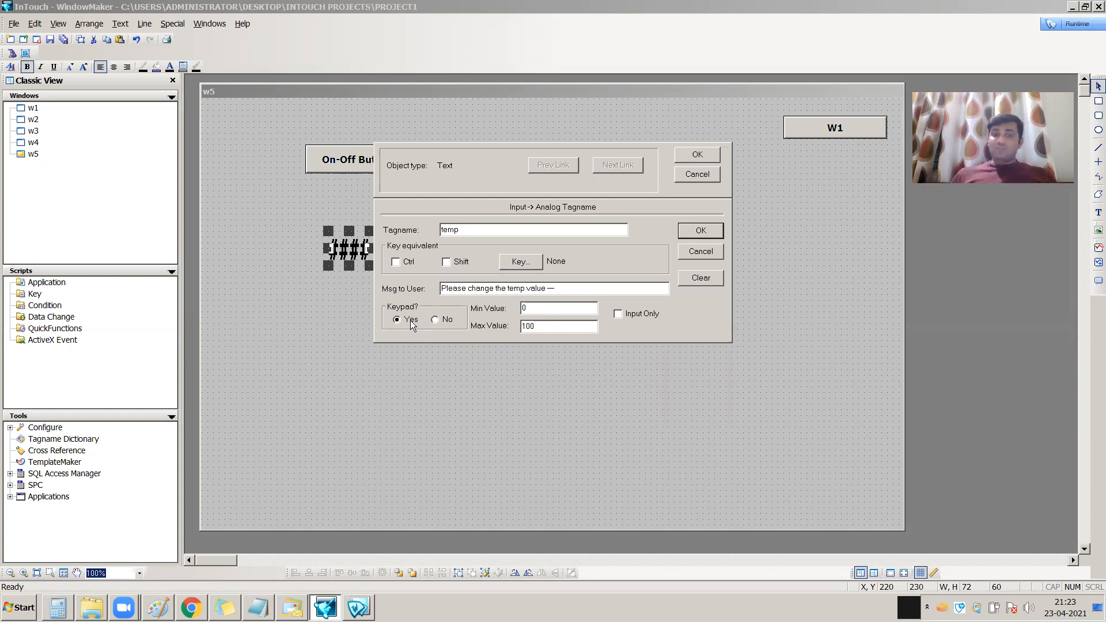
{"action": "left_click", "coordinate": [704, 234]}
{"action": "left_click", "coordinate": [700, 158]}
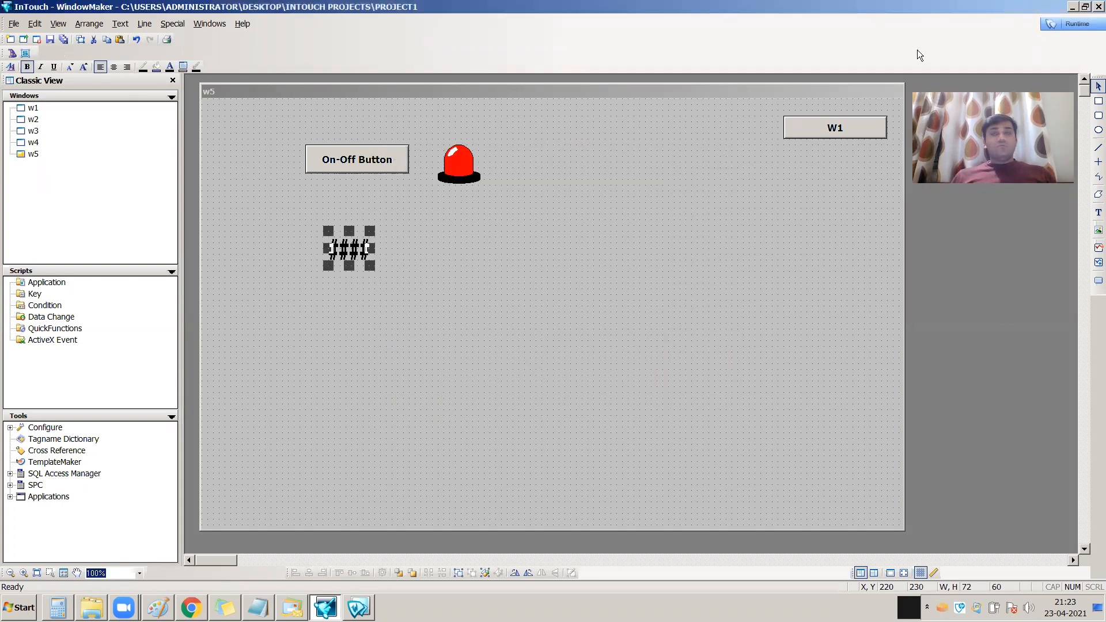
Switch to WindowViewer runtime and set the temp value to 52 with the on-screen keypad
{"action": "left_click", "coordinate": [1065, 24]}
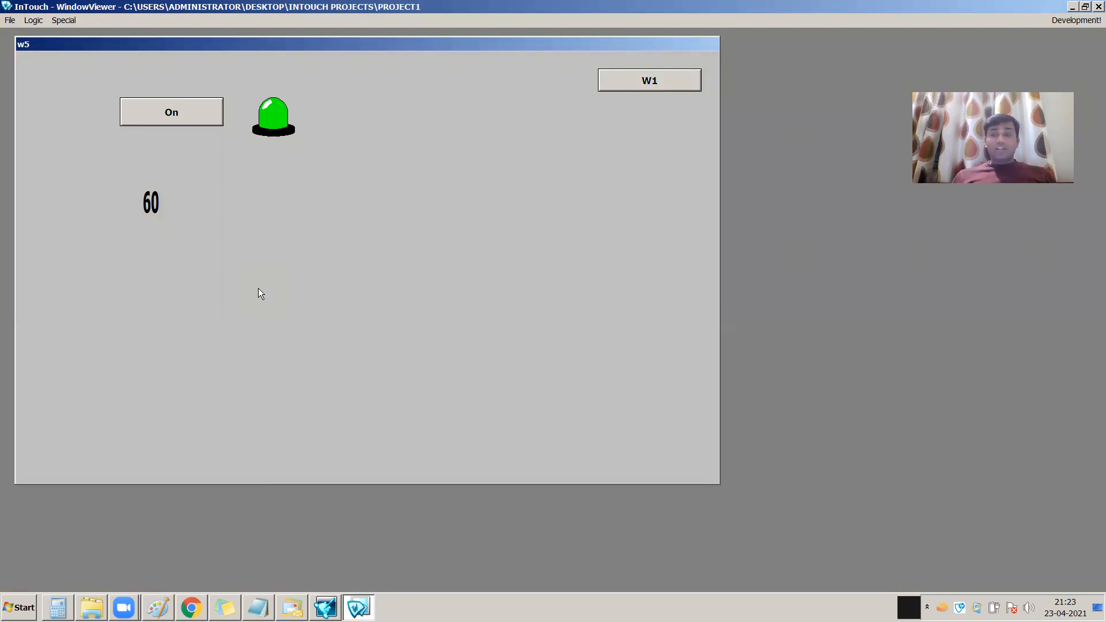
{"action": "left_click", "coordinate": [162, 220]}
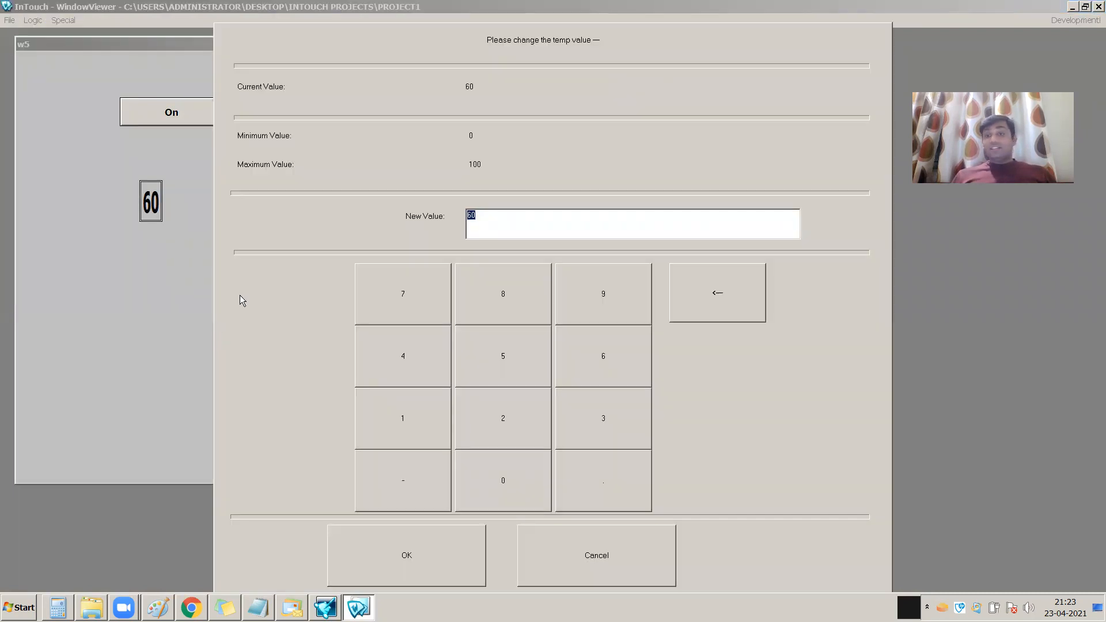
{"action": "left_click", "coordinate": [509, 375]}
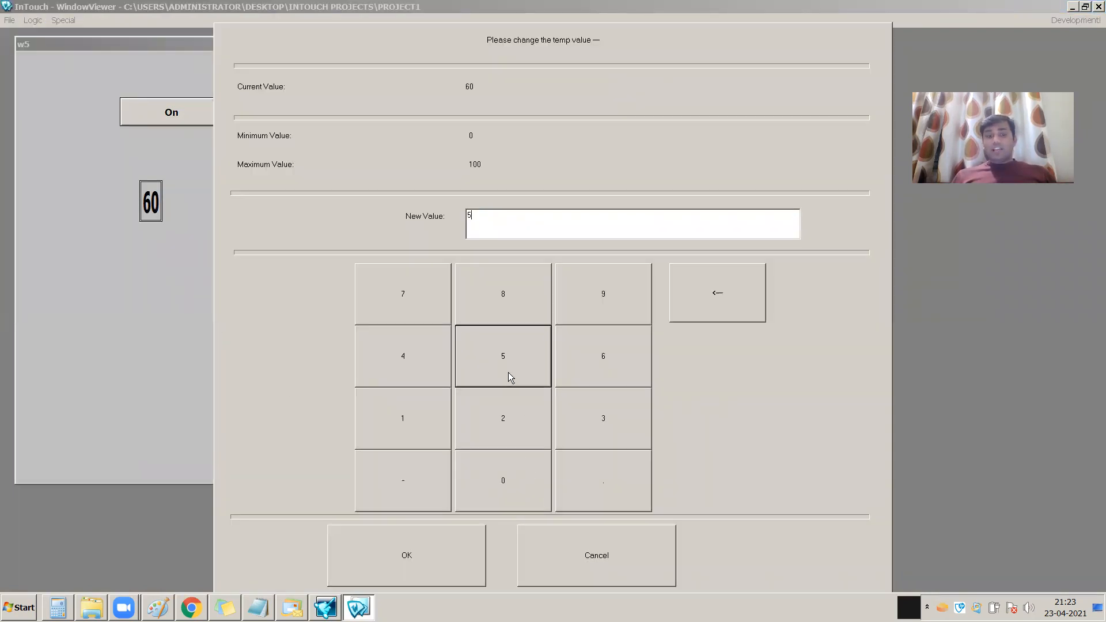
{"action": "left_click", "coordinate": [510, 441]}
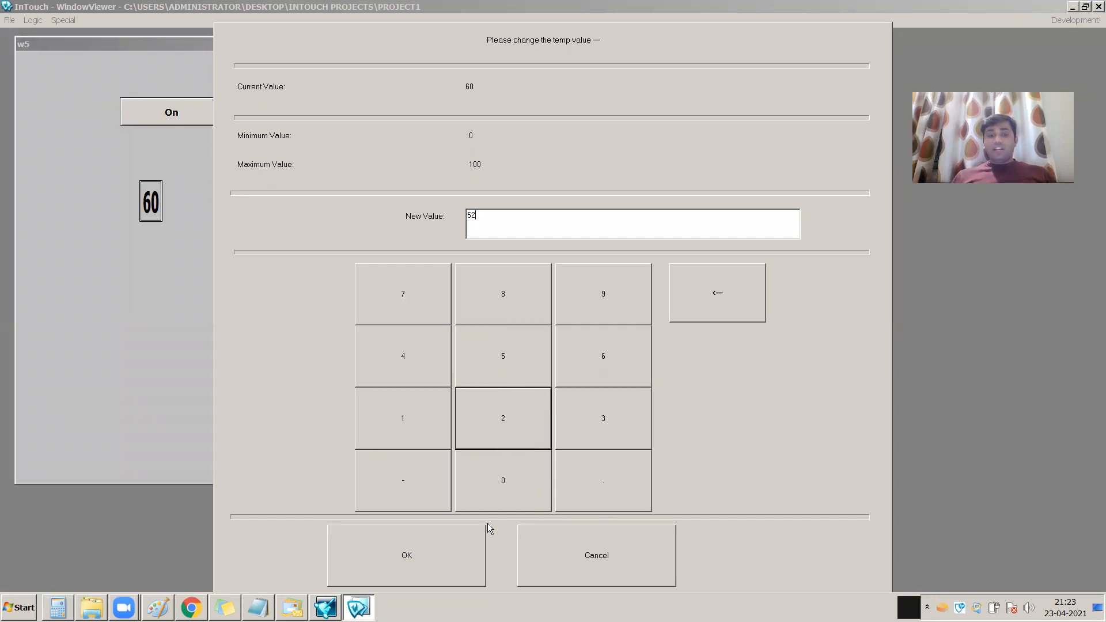
{"action": "left_click", "coordinate": [434, 553]}
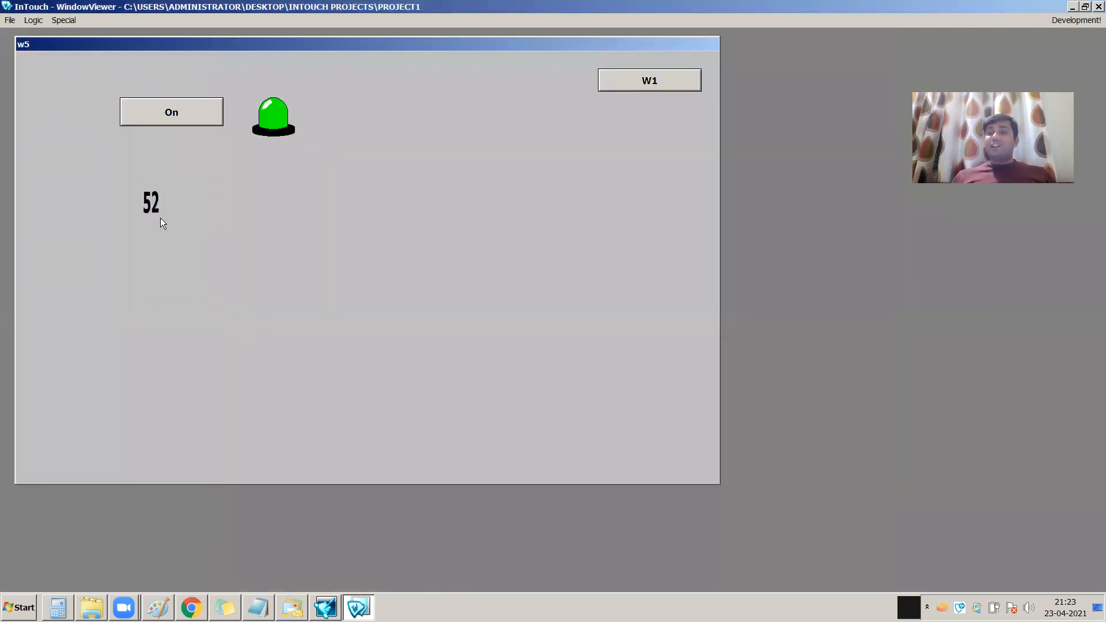
Change the temp value to 78 with the on-screen keypad
{"action": "left_click", "coordinate": [153, 202]}
{"action": "left_click", "coordinate": [436, 310]}
{"action": "left_click", "coordinate": [519, 306]}
{"action": "left_click", "coordinate": [416, 577]}
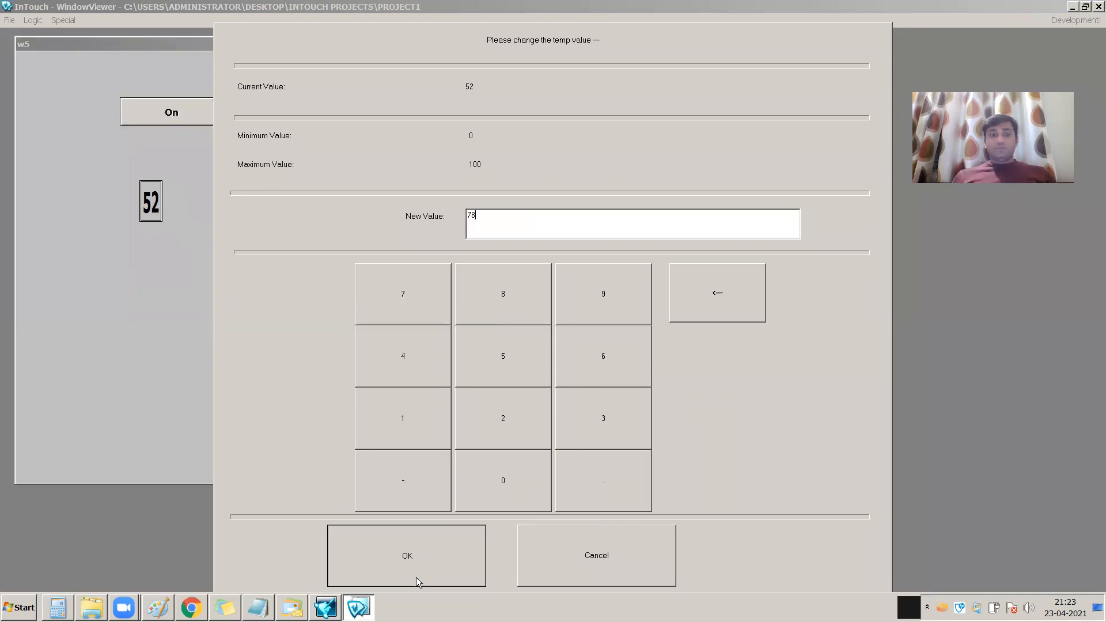
Return to WindowMaker and enable Input Only for the #### text's analog input link
{"action": "left_click", "coordinate": [1074, 24]}
{"action": "left_click", "coordinate": [358, 250]}
{"action": "double_click", "coordinate": [360, 251]}
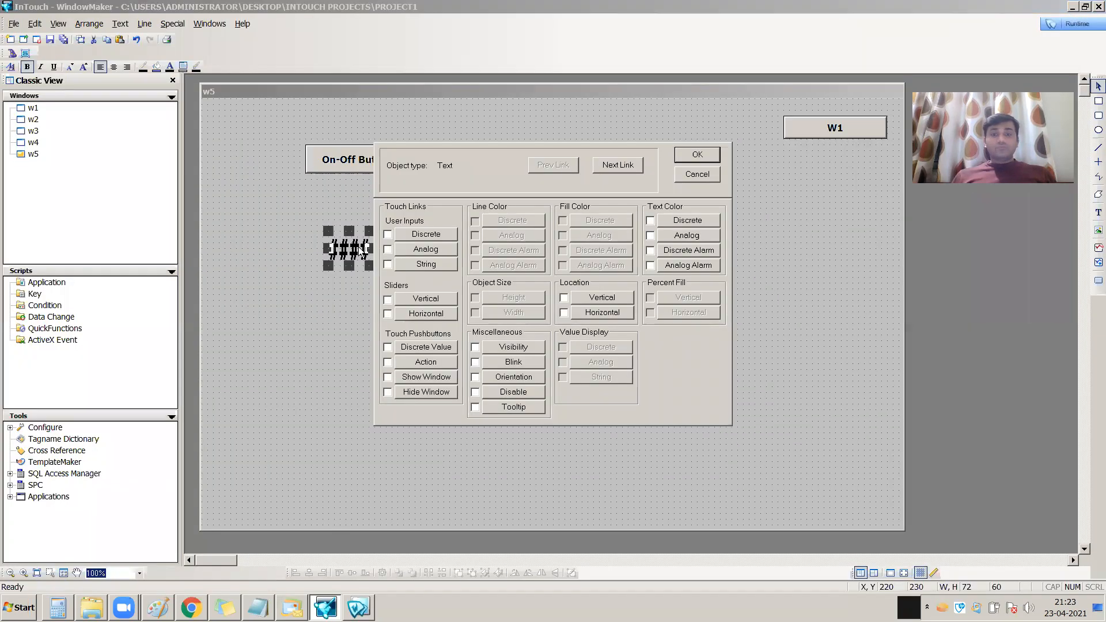
{"action": "left_click", "coordinate": [433, 257]}
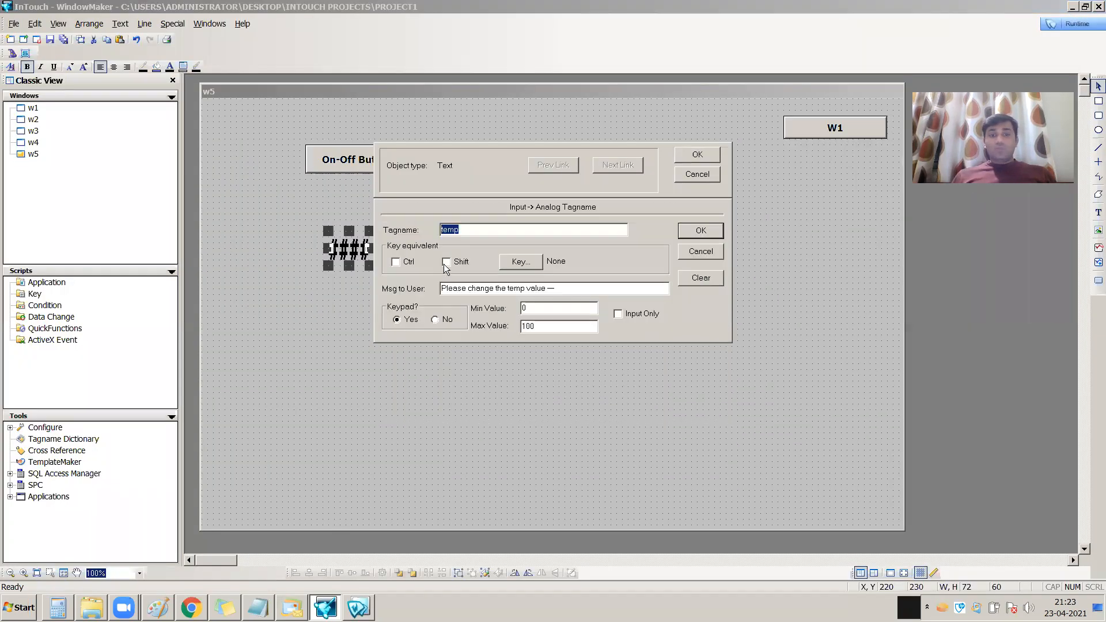
{"action": "left_click", "coordinate": [629, 317]}
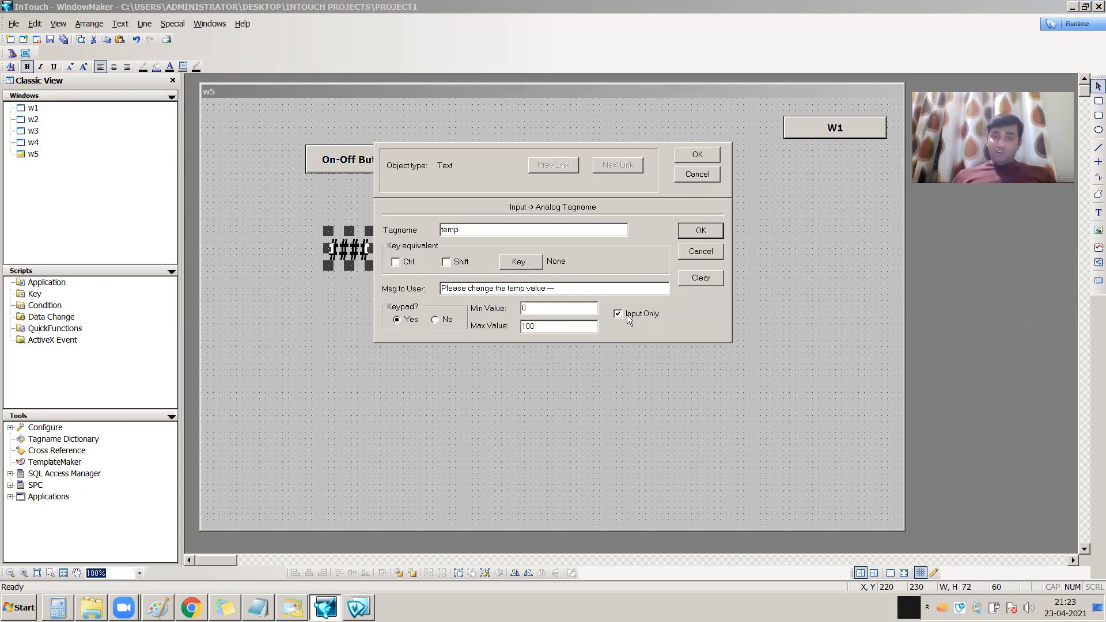
{"action": "left_click", "coordinate": [709, 233]}
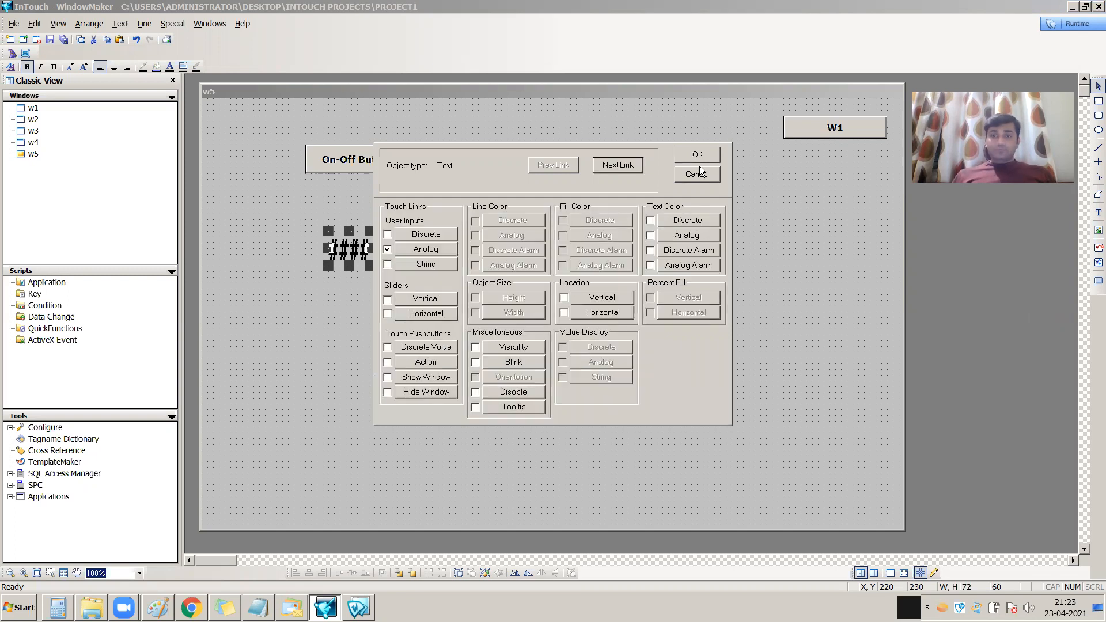
{"action": "left_click", "coordinate": [702, 157]}
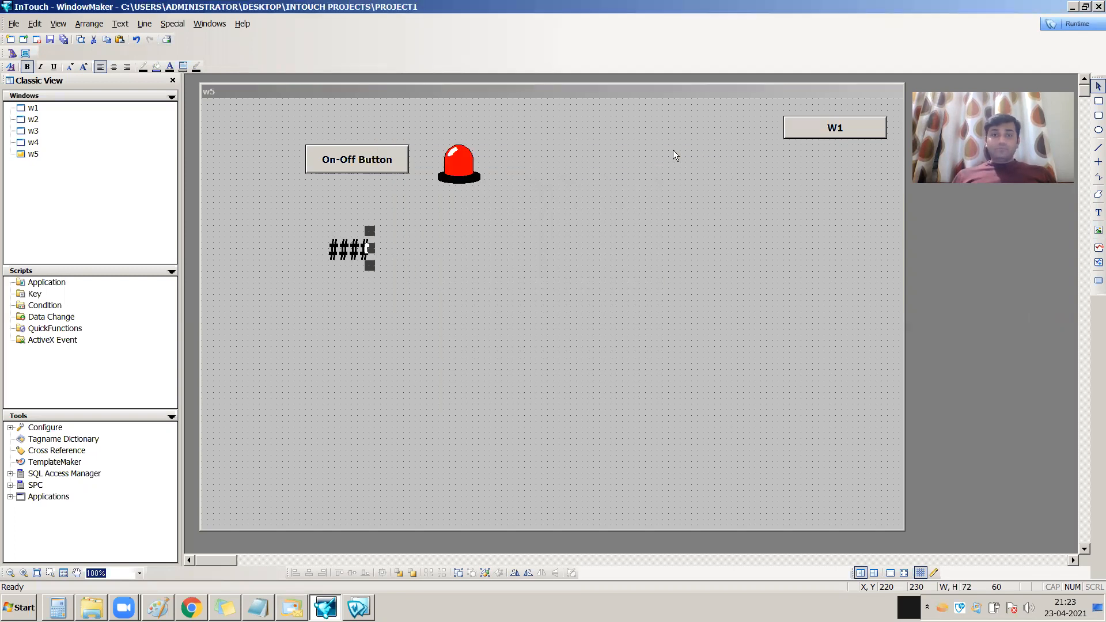
Switch to WindowViewer runtime and enter 85 as the temp value through the input-only #### text
{"action": "left_click", "coordinate": [1077, 24]}
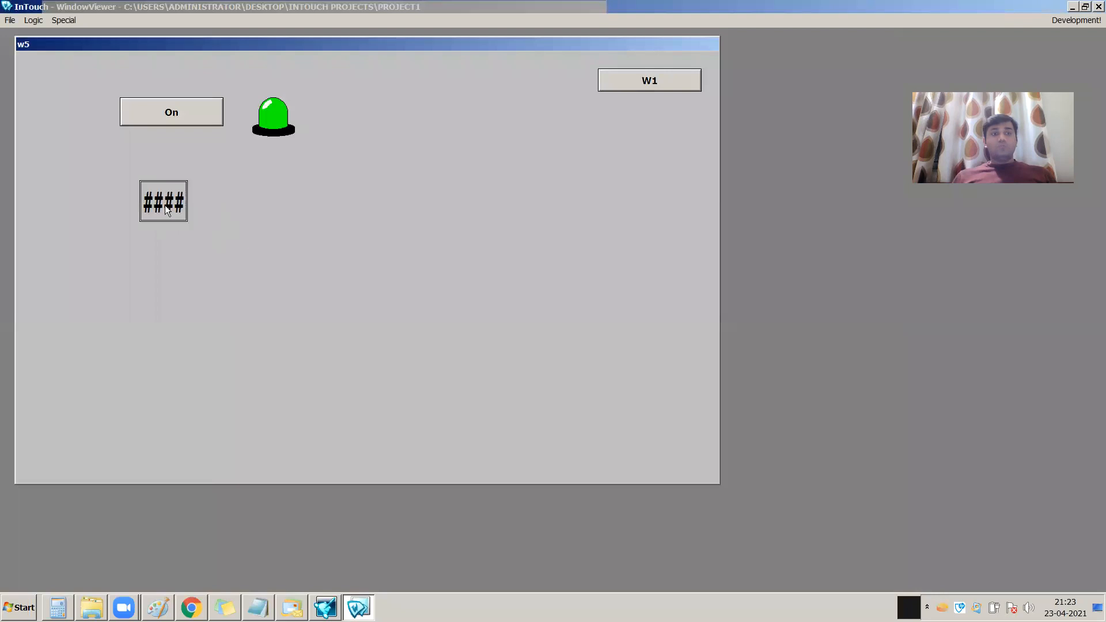
{"action": "left_click", "coordinate": [164, 205]}
{"action": "left_click", "coordinate": [516, 310]}
{"action": "left_click", "coordinate": [541, 342]}
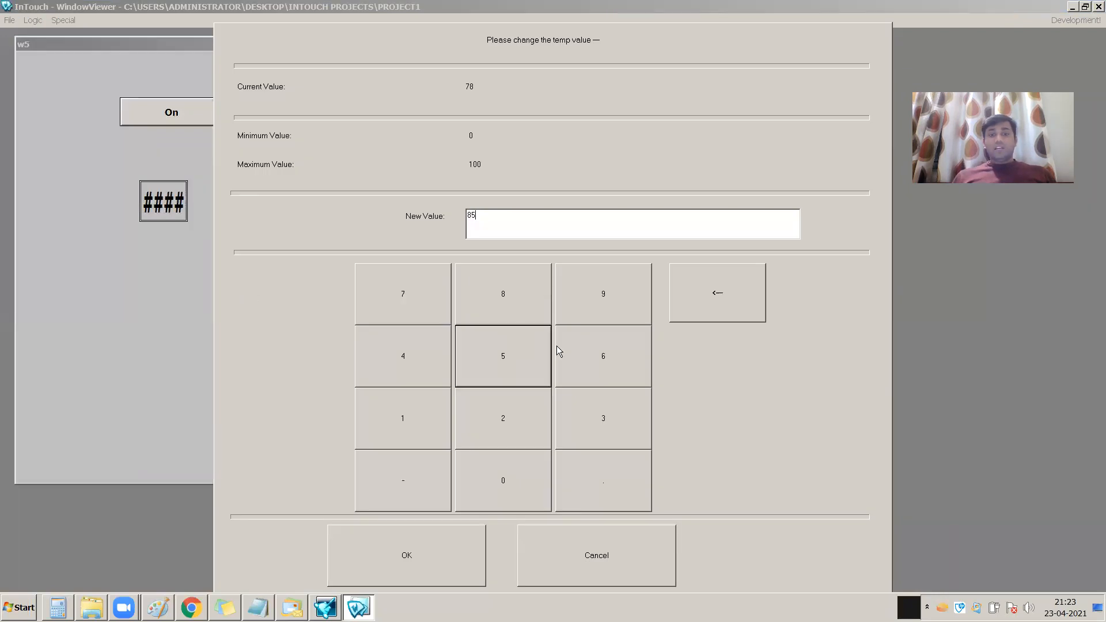
{"action": "left_click", "coordinate": [443, 566]}
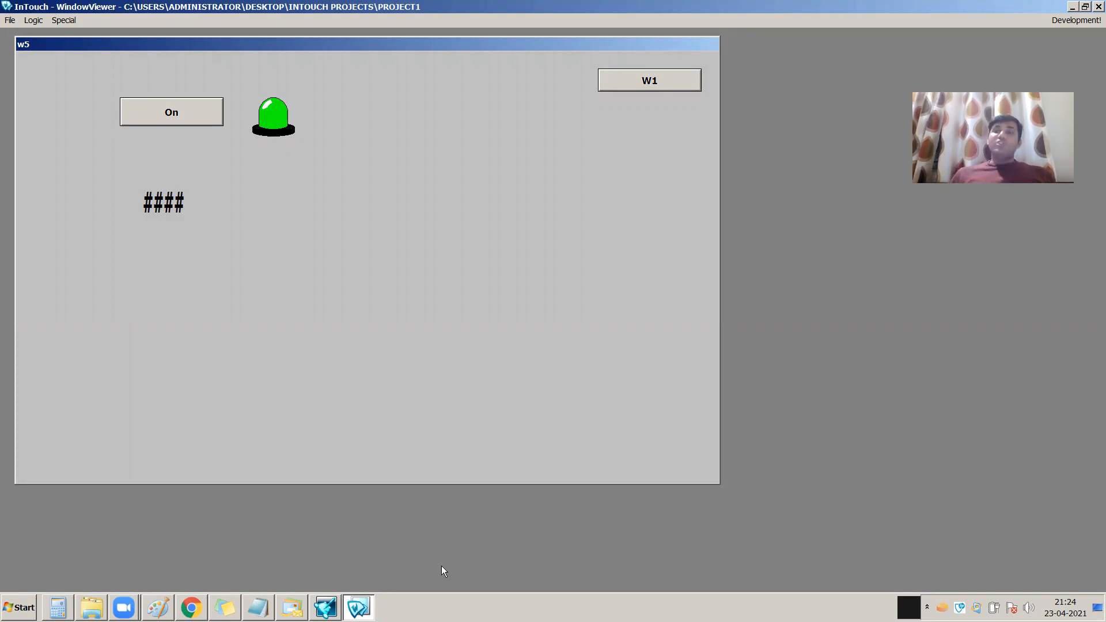
Return to WindowMaker and place a Vertical Slider wizard in window w5 beside the #### text, below the siren light
{"action": "left_click", "coordinate": [1068, 23]}
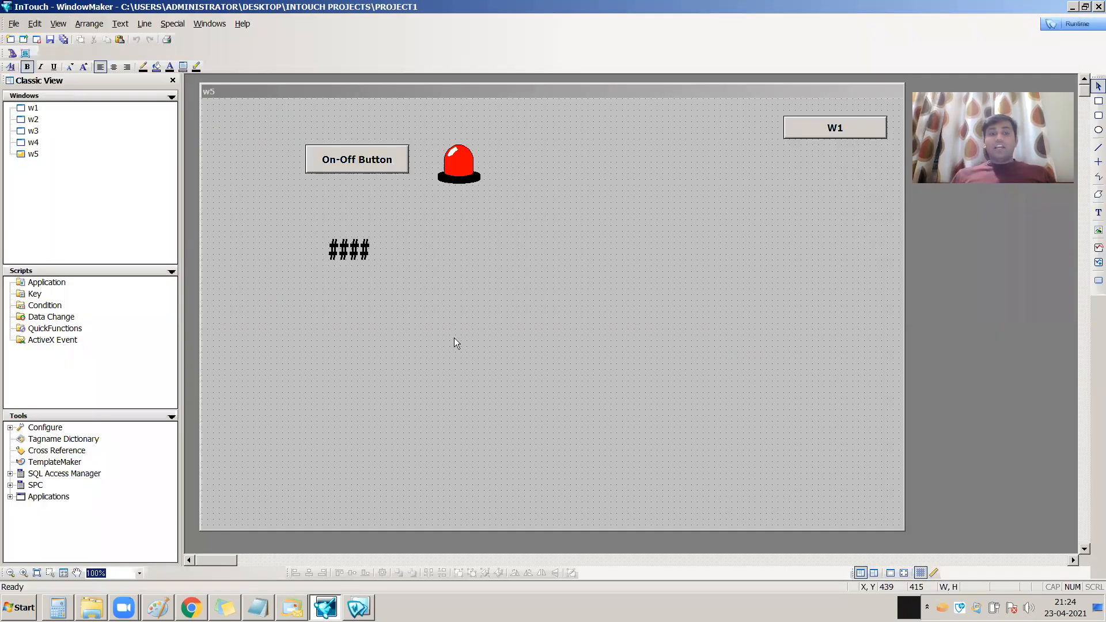
{"action": "left_click", "coordinate": [11, 67]}
{"action": "left_click", "coordinate": [362, 256]}
{"action": "left_click", "coordinate": [362, 262]}
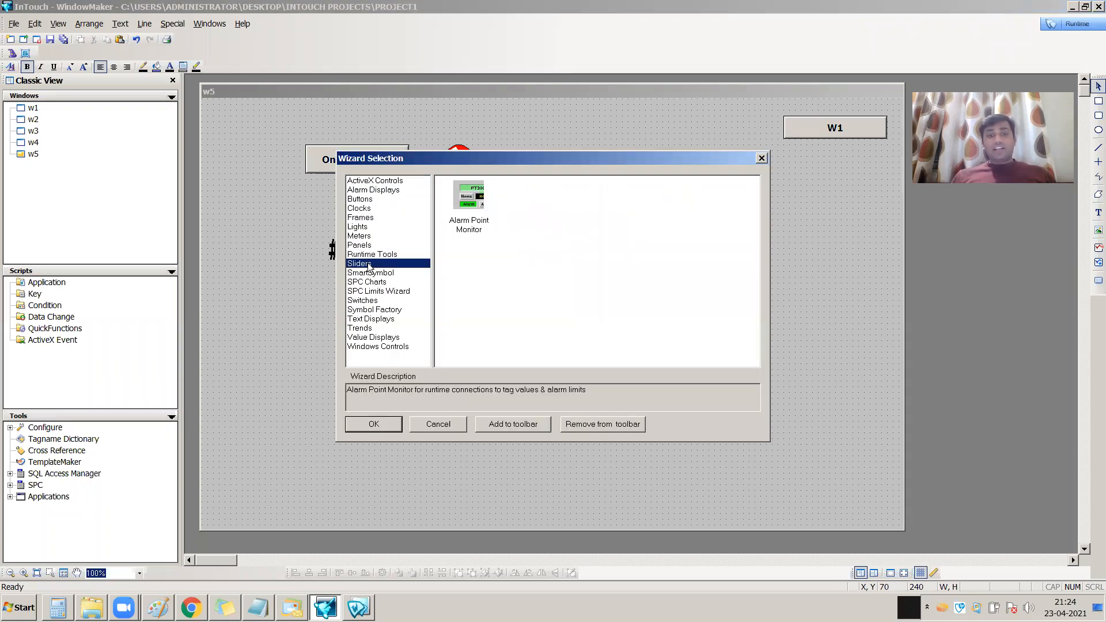
{"action": "left_click", "coordinate": [374, 425]}
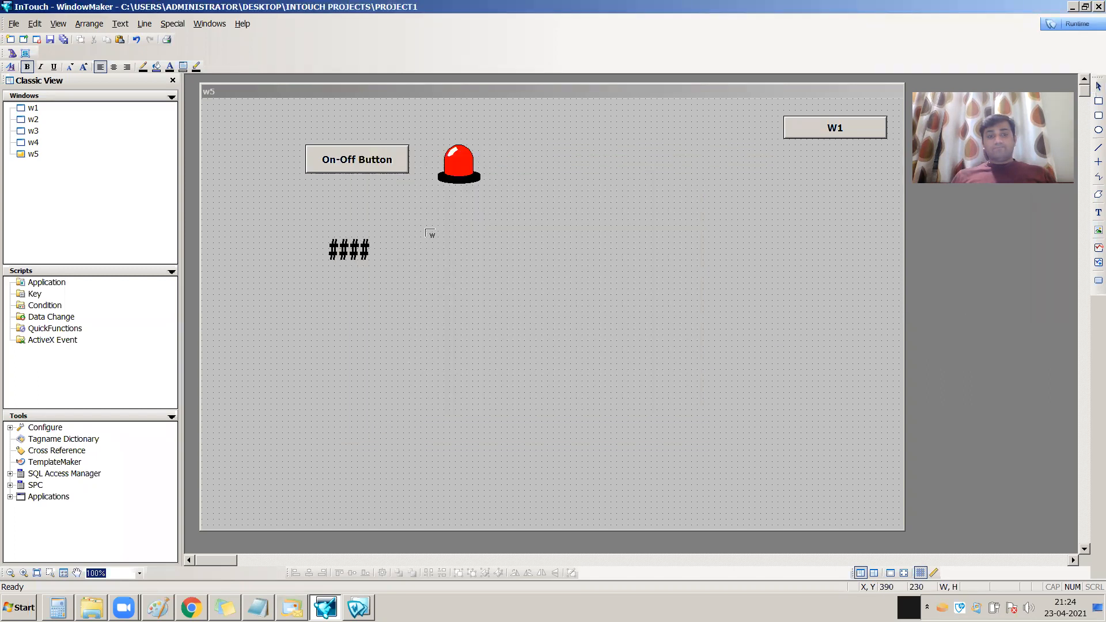
{"action": "left_click", "coordinate": [489, 337]}
{"action": "left_click_drag", "start_coordinate": [532, 372], "coordinate": [465, 257]}
Link the vertical slider to the temp tag, replacing its placeholder tagname
{"action": "double_click", "coordinate": [458, 274]}
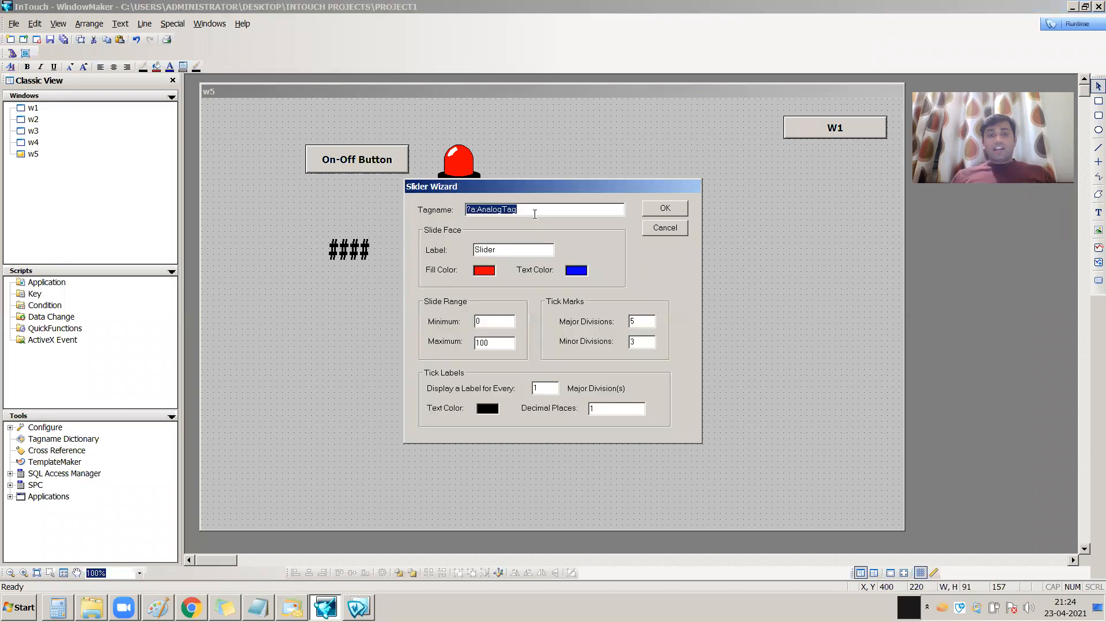
{"action": "key", "text": "BackSpace"}
{"action": "double_click", "coordinate": [494, 210]}
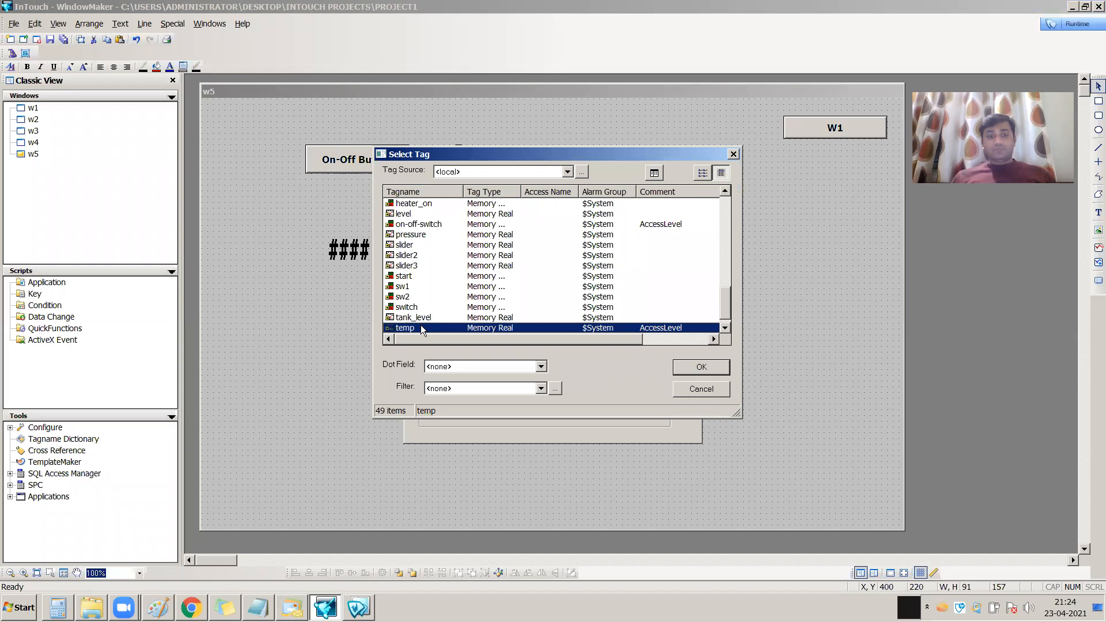
{"action": "double_click", "coordinate": [421, 326]}
{"action": "left_click", "coordinate": [673, 210]}
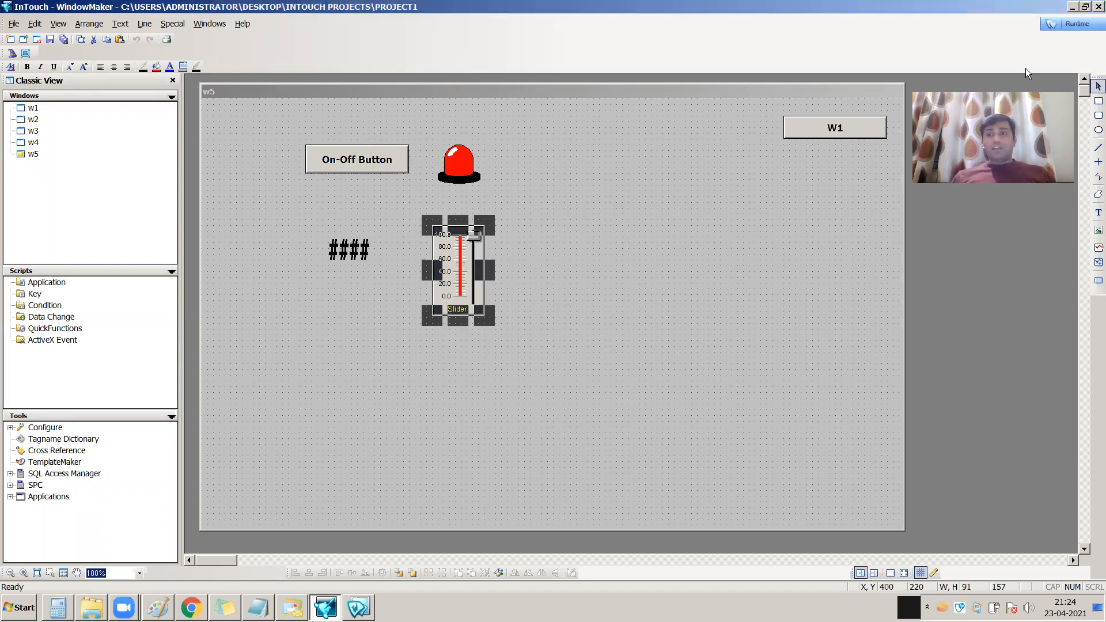
Switch to WindowViewer runtime and test the linked slider by entering 52 through the #### text
{"action": "left_click", "coordinate": [1078, 25]}
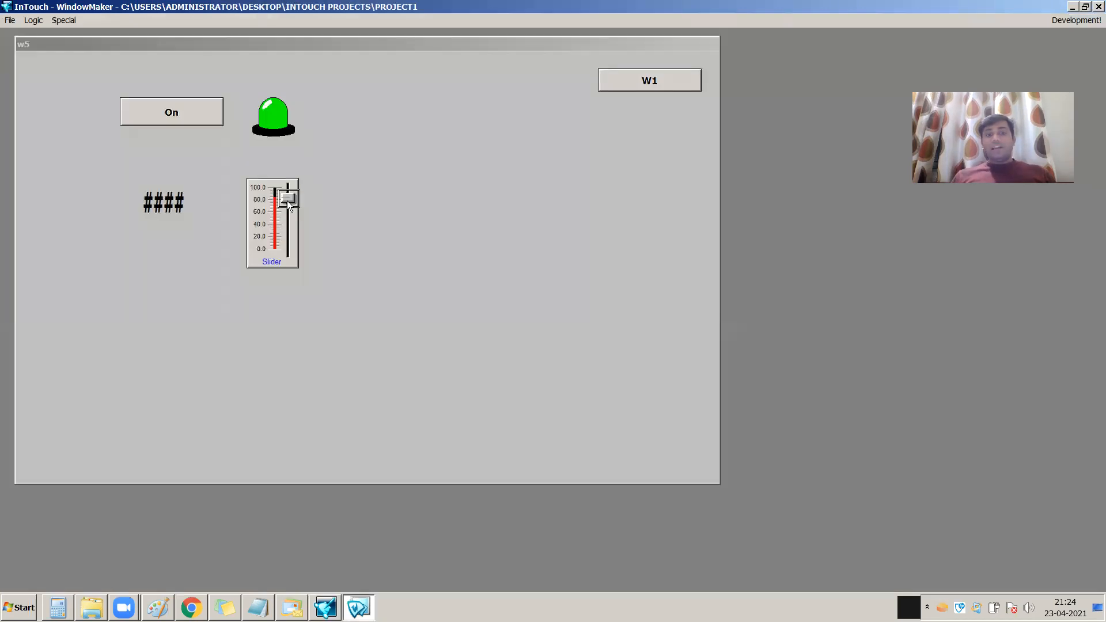
{"action": "left_click", "coordinate": [174, 201]}
{"action": "left_click", "coordinate": [515, 377]}
{"action": "left_click", "coordinate": [504, 416]}
{"action": "left_click", "coordinate": [438, 539]}
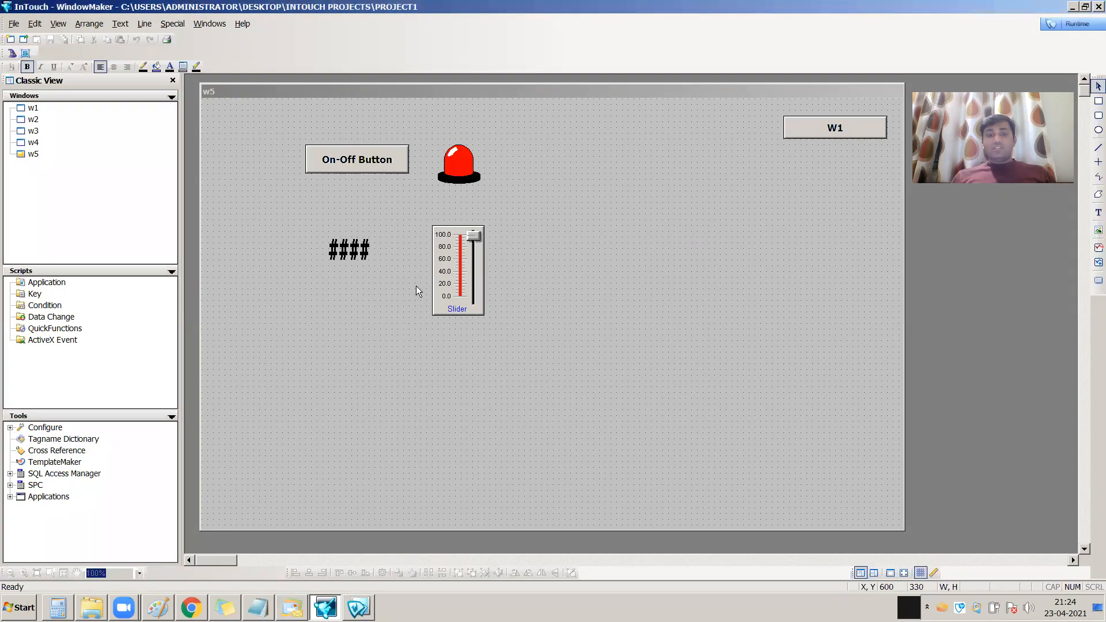
In WindowMaker, disable Input Only for the #### text's analog input link and save all windows
{"action": "double_click", "coordinate": [361, 265]}
{"action": "left_click", "coordinate": [425, 248]}
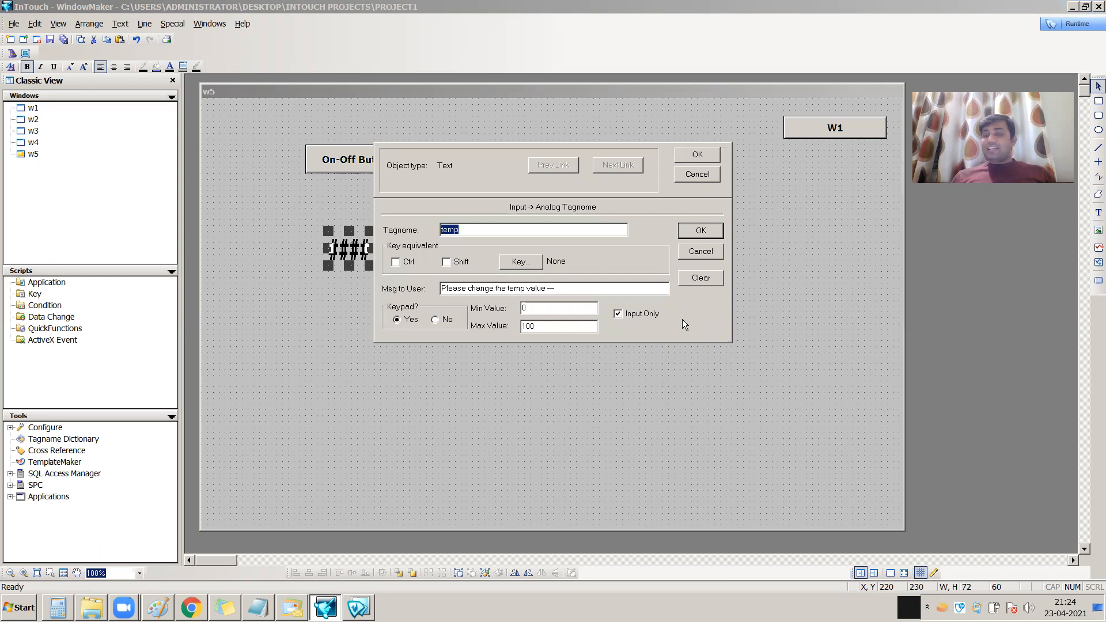
{"action": "left_click", "coordinate": [646, 314]}
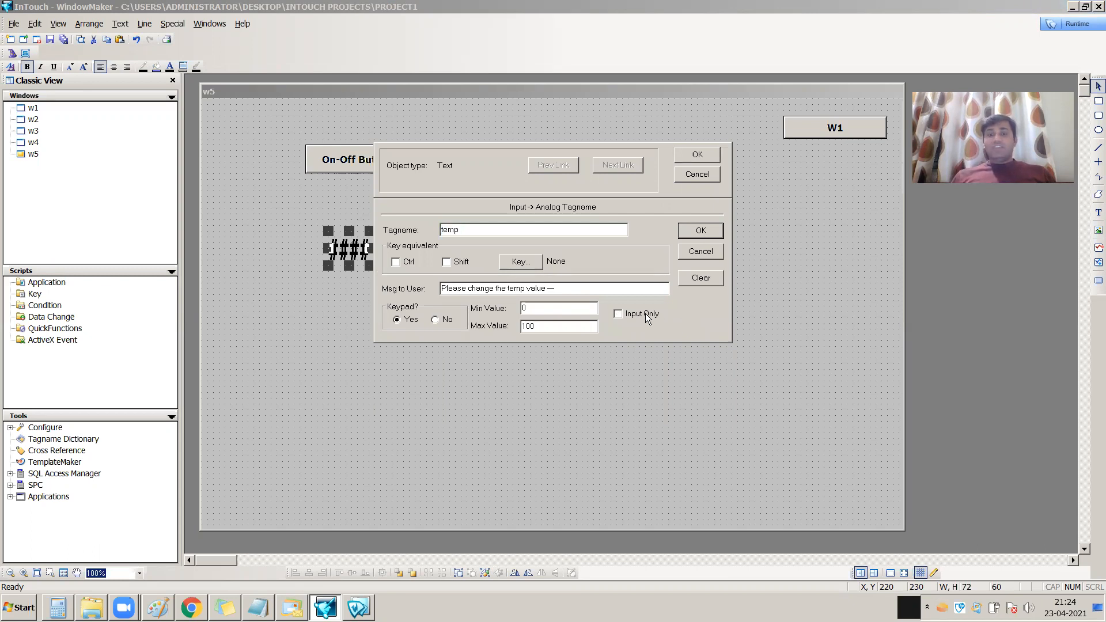
{"action": "left_click", "coordinate": [701, 230]}
{"action": "left_click", "coordinate": [694, 171]}
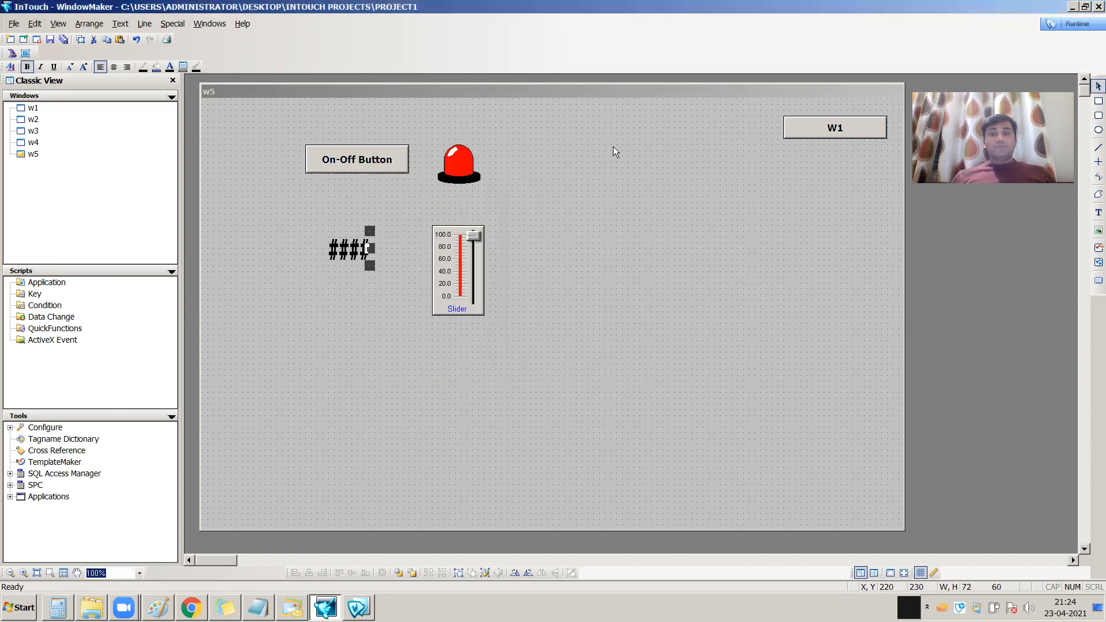
{"action": "left_click", "coordinate": [64, 41]}
Switch to WindowViewer runtime and set the temp value to 78 with the on-screen keypad
{"action": "left_click", "coordinate": [1073, 24]}
{"action": "left_click", "coordinate": [153, 213]}
{"action": "left_click", "coordinate": [447, 309]}
{"action": "left_click", "coordinate": [514, 298]}
{"action": "left_click", "coordinate": [403, 561]}
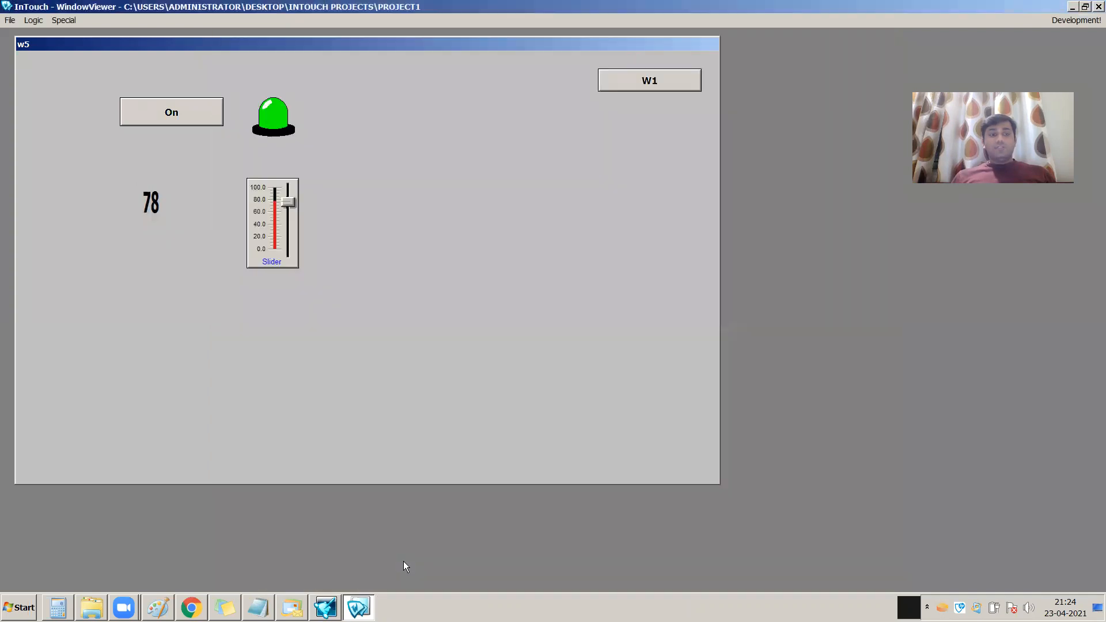
Change the temp value to 41 and then to 10 with the on-screen keypad
{"action": "left_click", "coordinate": [155, 211]}
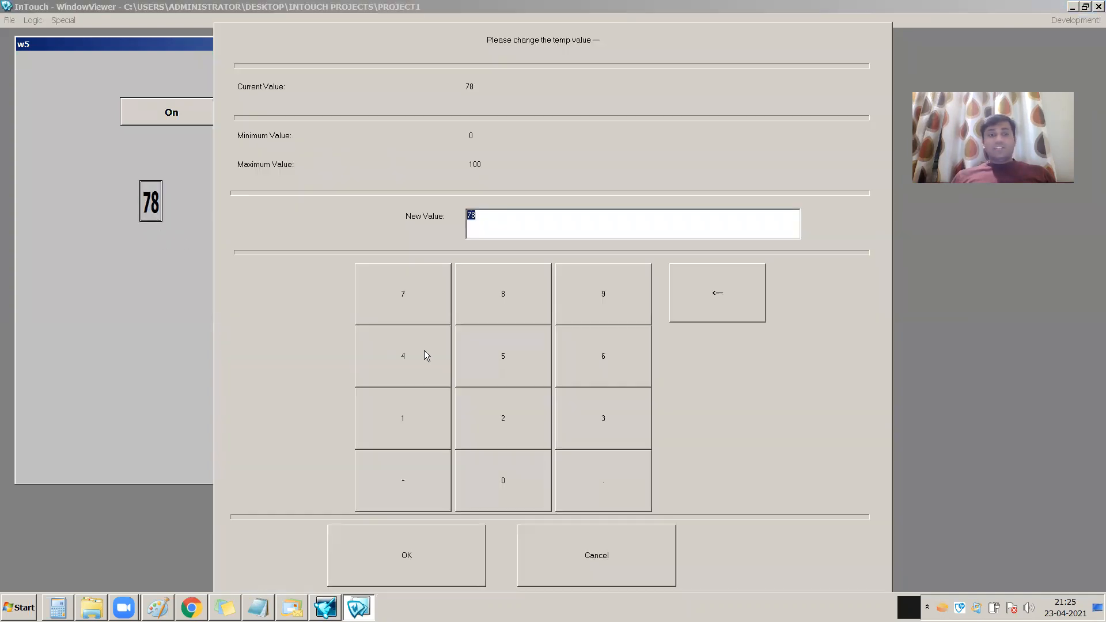
{"action": "left_click", "coordinate": [407, 373]}
{"action": "left_click", "coordinate": [405, 417]}
{"action": "left_click", "coordinate": [406, 554]}
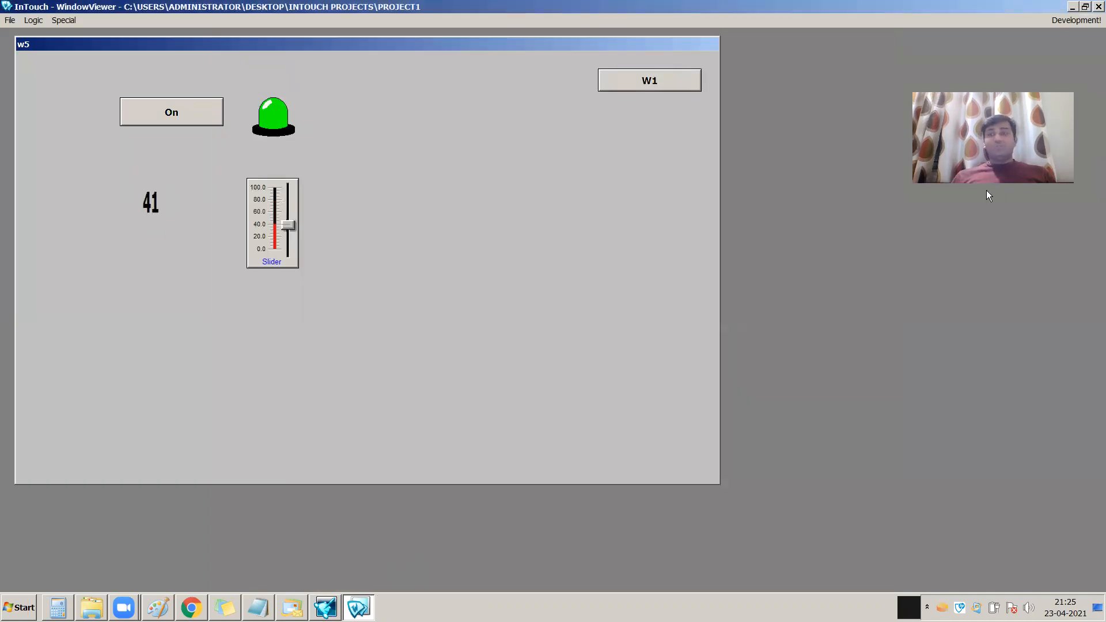
{"action": "left_click", "coordinate": [156, 205]}
{"action": "left_click", "coordinate": [395, 426]}
{"action": "left_click", "coordinate": [481, 497]}
{"action": "left_click", "coordinate": [437, 564]}
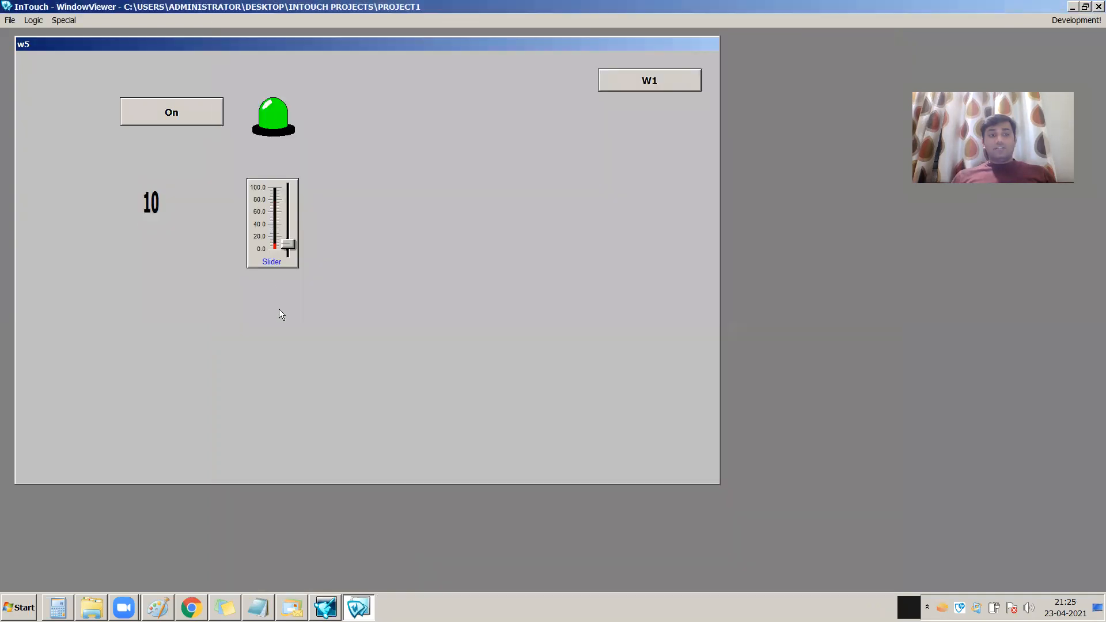
Return to WindowMaker and assign 1 as the key equivalent of the #### text's analog input link
{"action": "left_click", "coordinate": [1080, 20]}
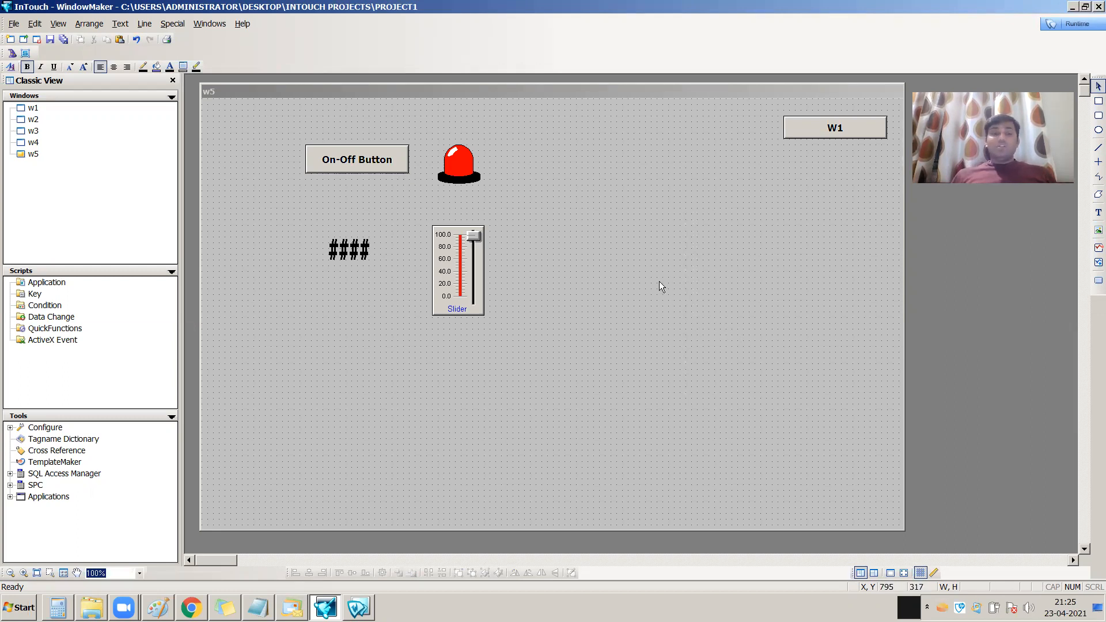
{"action": "double_click", "coordinate": [354, 254]}
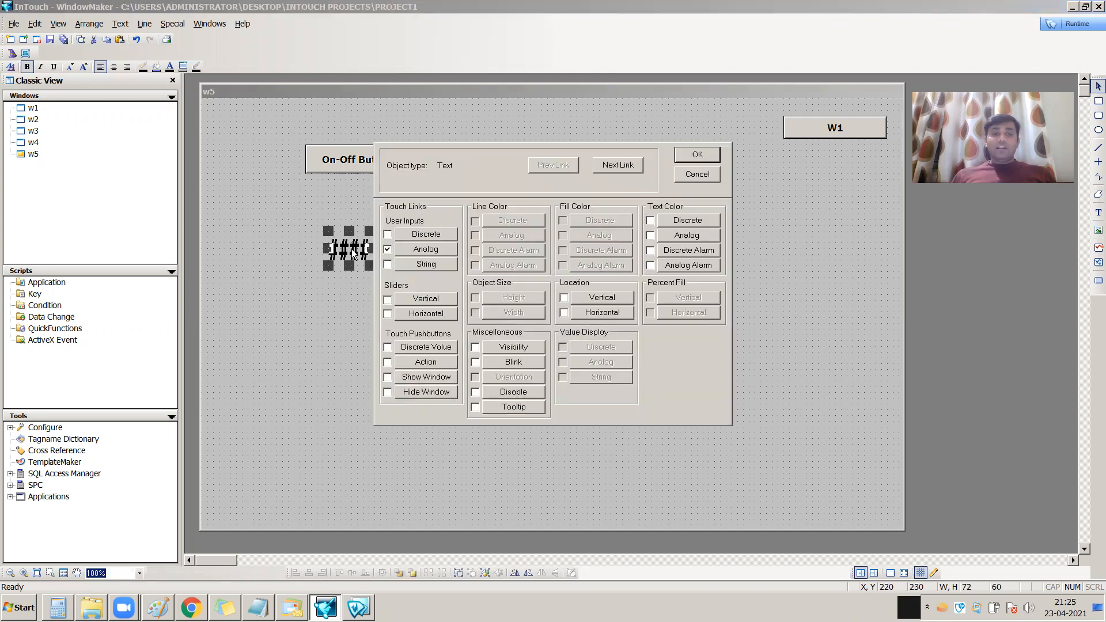
{"action": "left_click", "coordinate": [424, 252]}
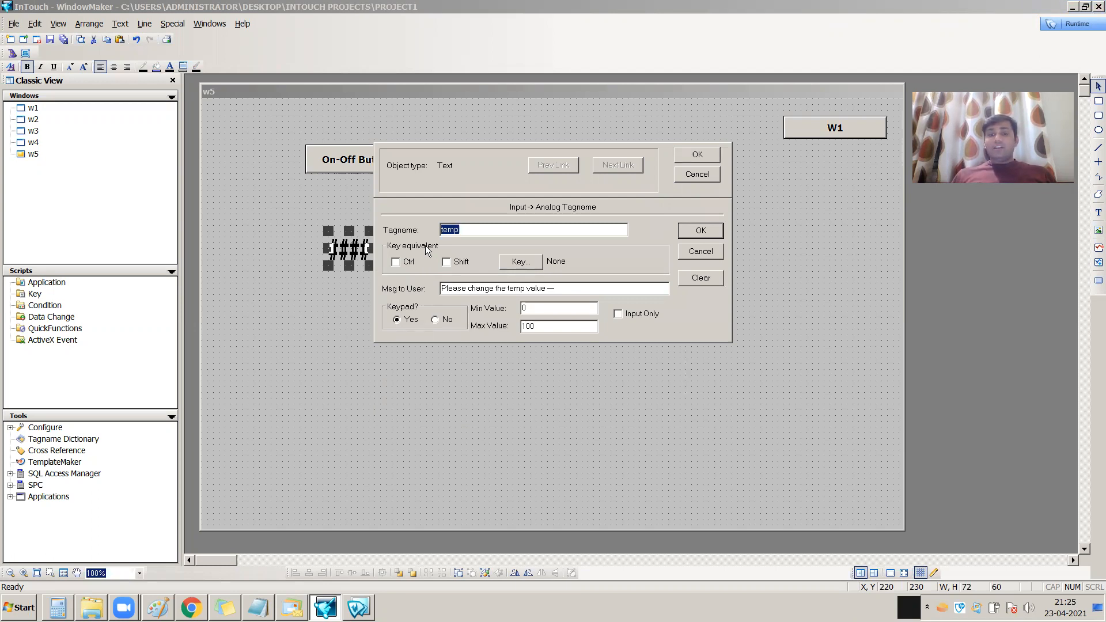
{"action": "left_click", "coordinate": [526, 263]}
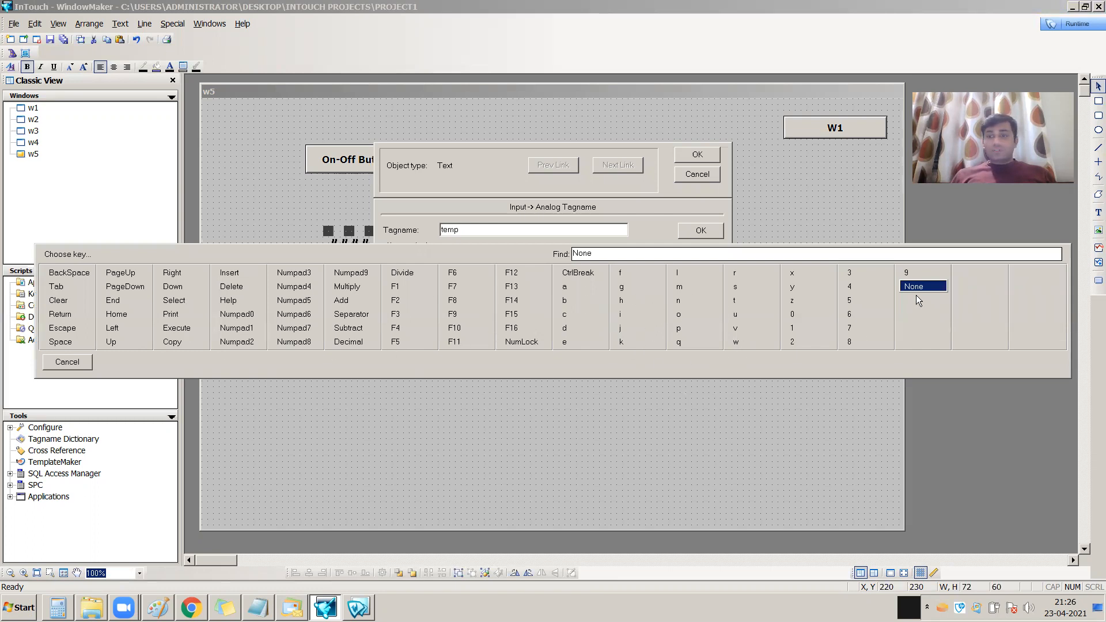
{"action": "left_click", "coordinate": [791, 328]}
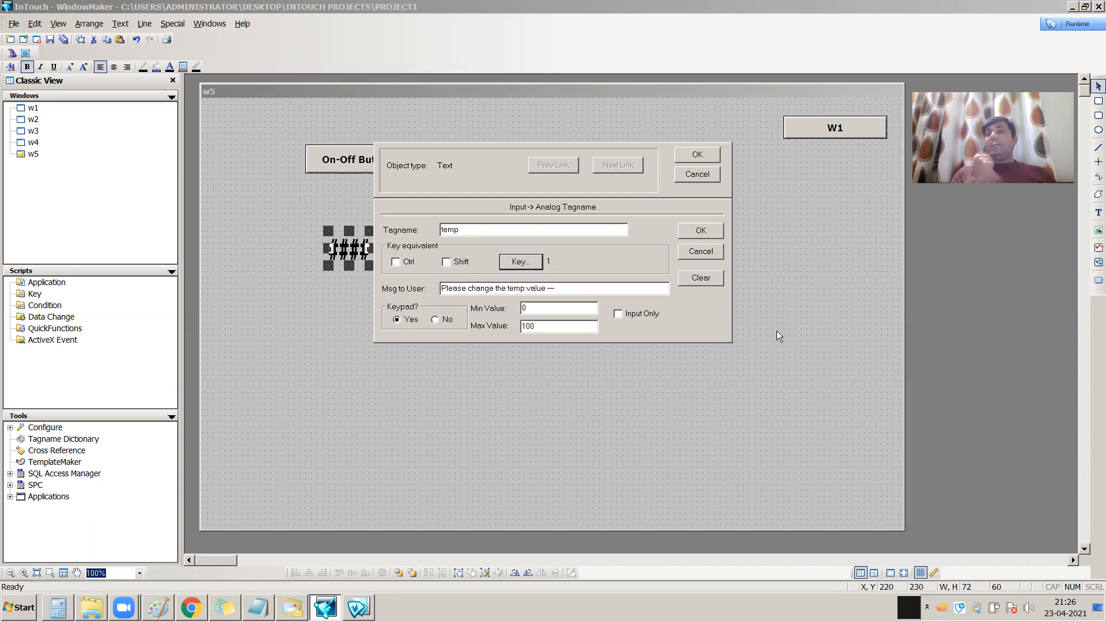
{"action": "left_click", "coordinate": [700, 231]}
{"action": "left_click", "coordinate": [697, 154]}
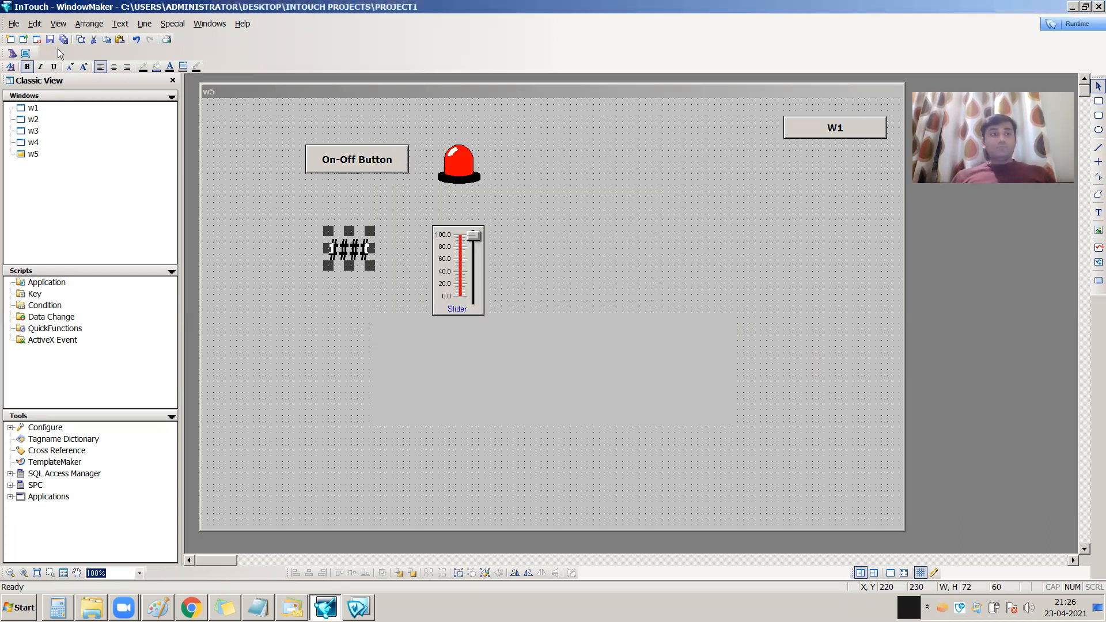
Switch to WindowViewer runtime and set the temp value to 85 with the on-screen keypad
{"action": "left_click", "coordinate": [1083, 25]}
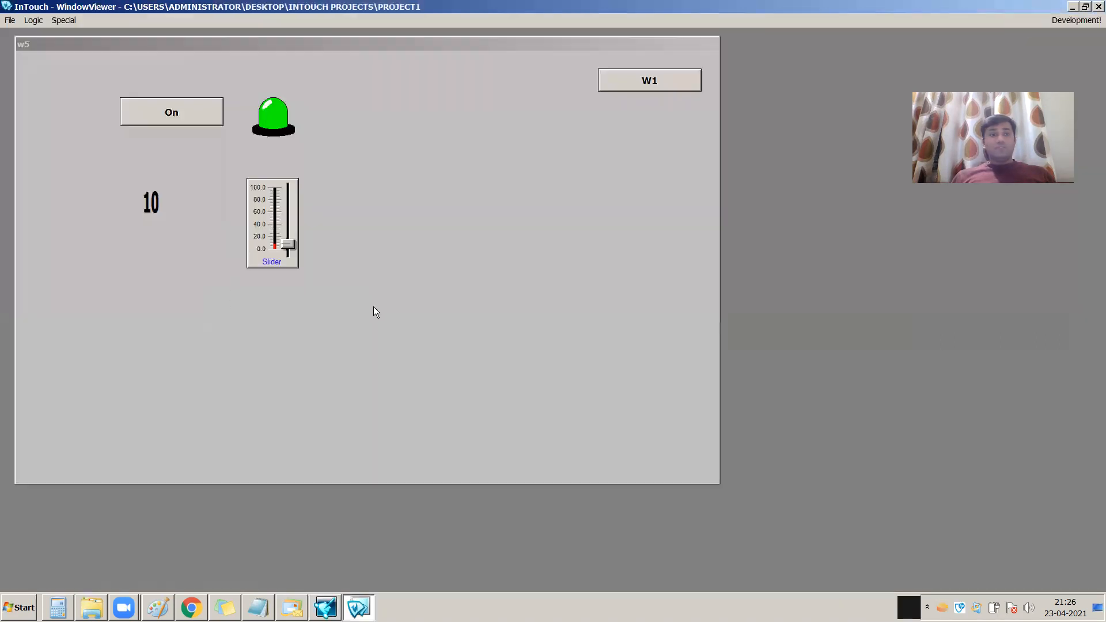
{"action": "left_click", "coordinate": [152, 205]}
{"action": "left_click", "coordinate": [506, 303]}
{"action": "left_click", "coordinate": [516, 378]}
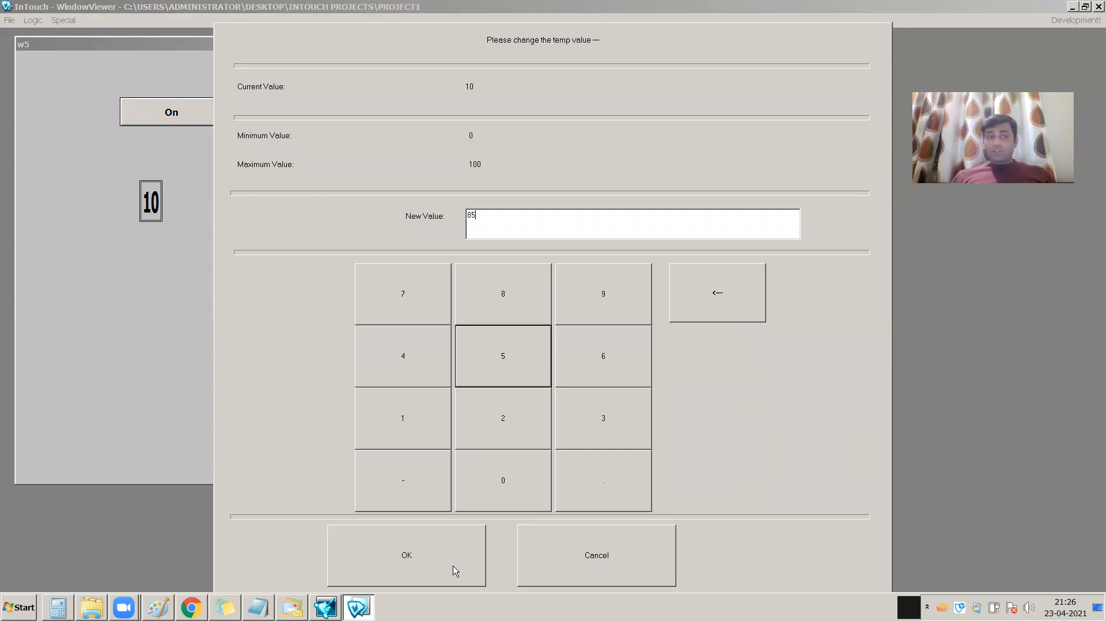
{"action": "left_click", "coordinate": [453, 565]}
Change the temp value to 78 through the analog input's on-screen keypad
{"action": "left_click", "coordinate": [147, 206]}
{"action": "left_click", "coordinate": [426, 293]}
{"action": "left_click", "coordinate": [507, 294]}
{"action": "left_click", "coordinate": [428, 556]}
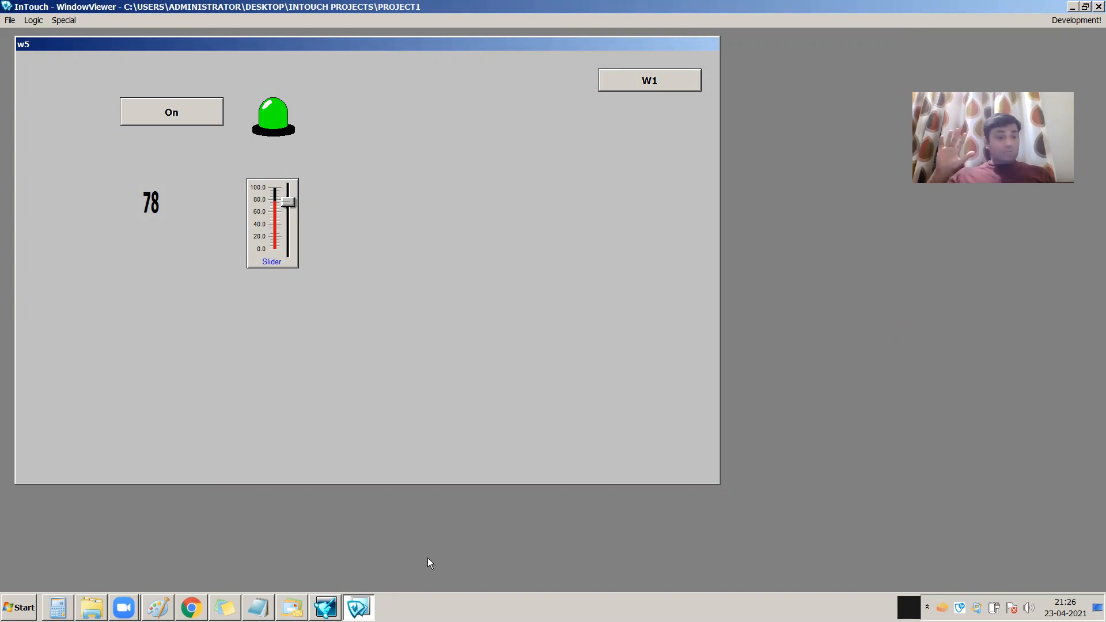
Open the temp input through its assigned key equivalent and set the value to 71
{"action": "key", "text": "Return"}
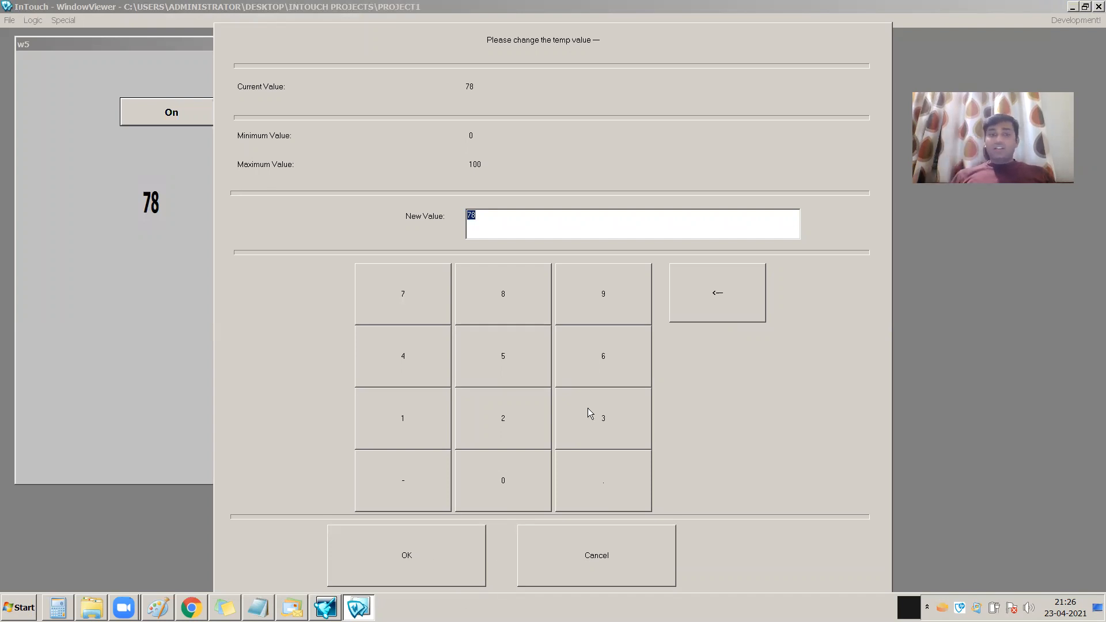
{"action": "left_click", "coordinate": [395, 288]}
{"action": "left_click", "coordinate": [410, 431]}
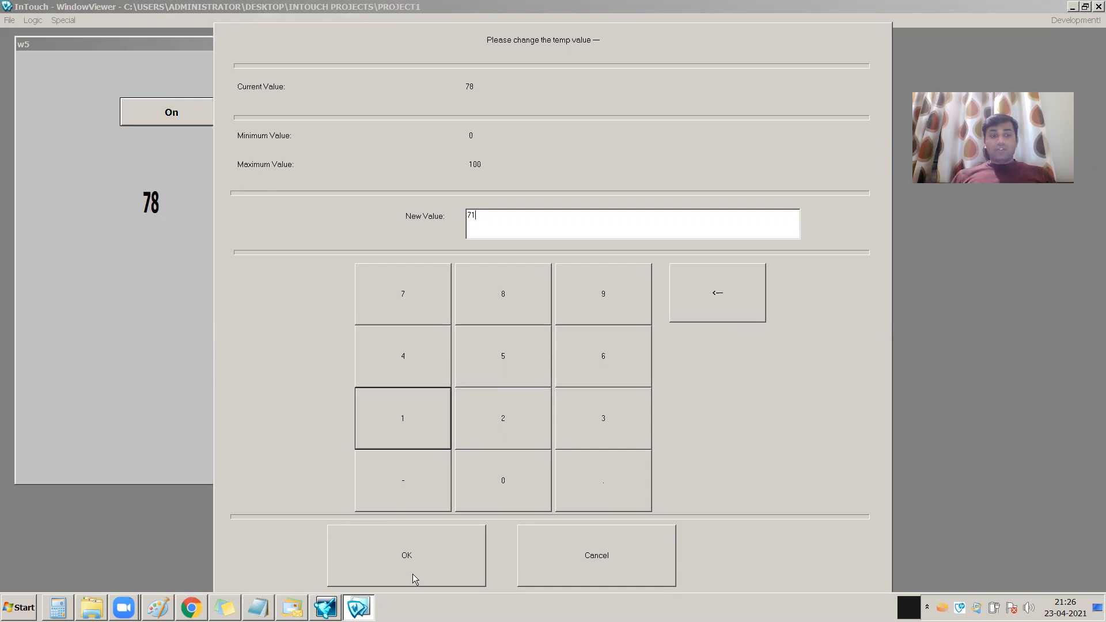
{"action": "left_click", "coordinate": [412, 573]}
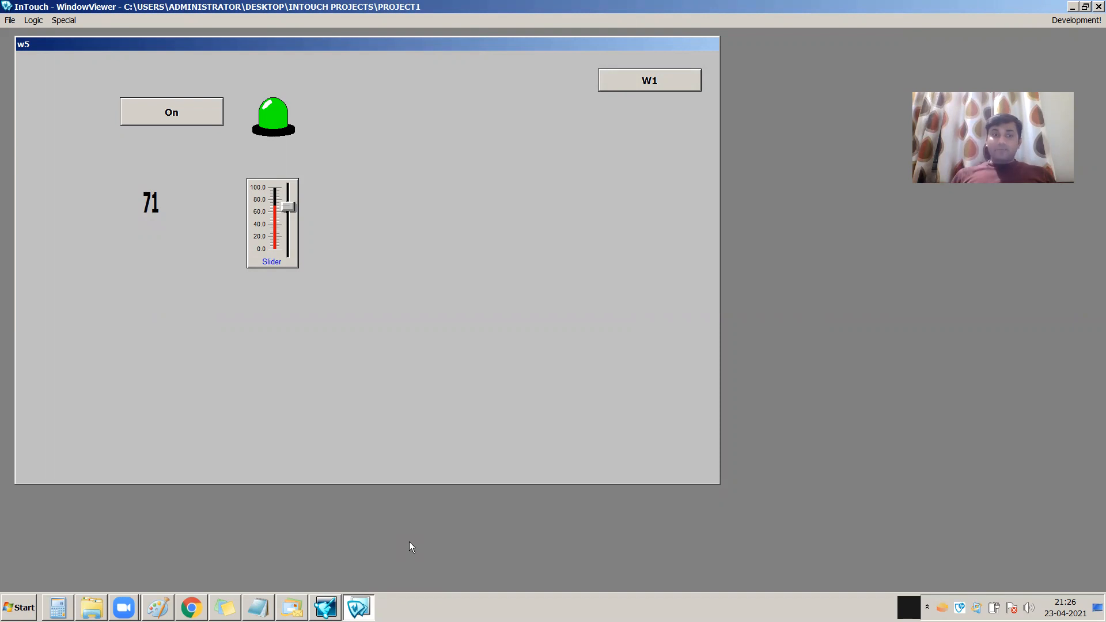
Return to WindowMaker and assign 0 as the key equivalent of the On-Off Button's discrete input link
{"action": "left_click", "coordinate": [1064, 22]}
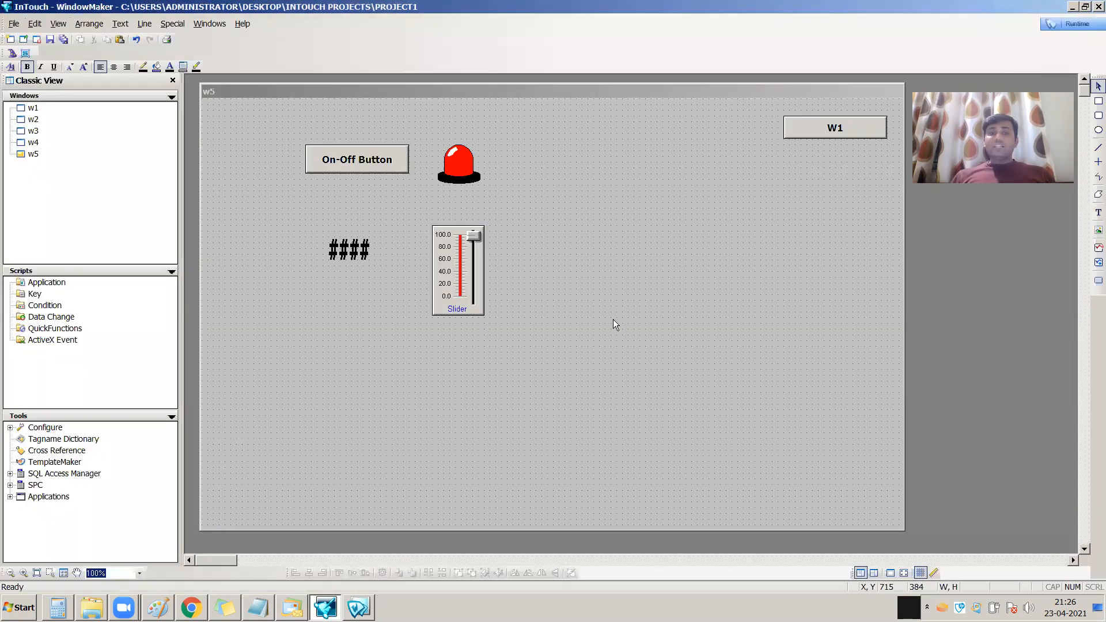
{"action": "double_click", "coordinate": [362, 166]}
{"action": "left_click", "coordinate": [427, 238]}
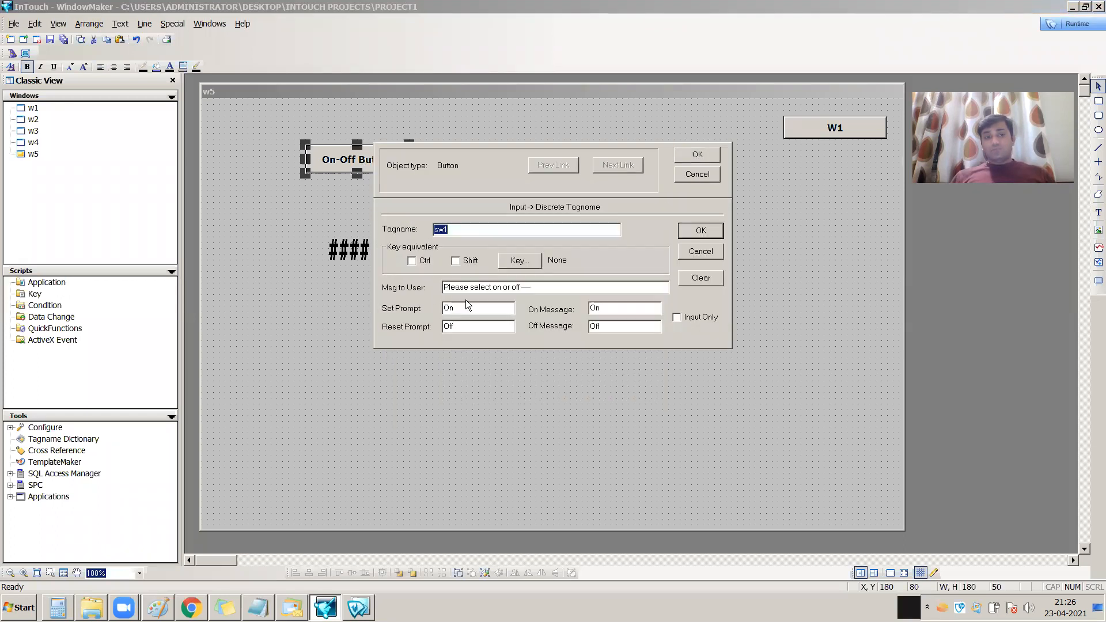
{"action": "left_click", "coordinate": [520, 263]}
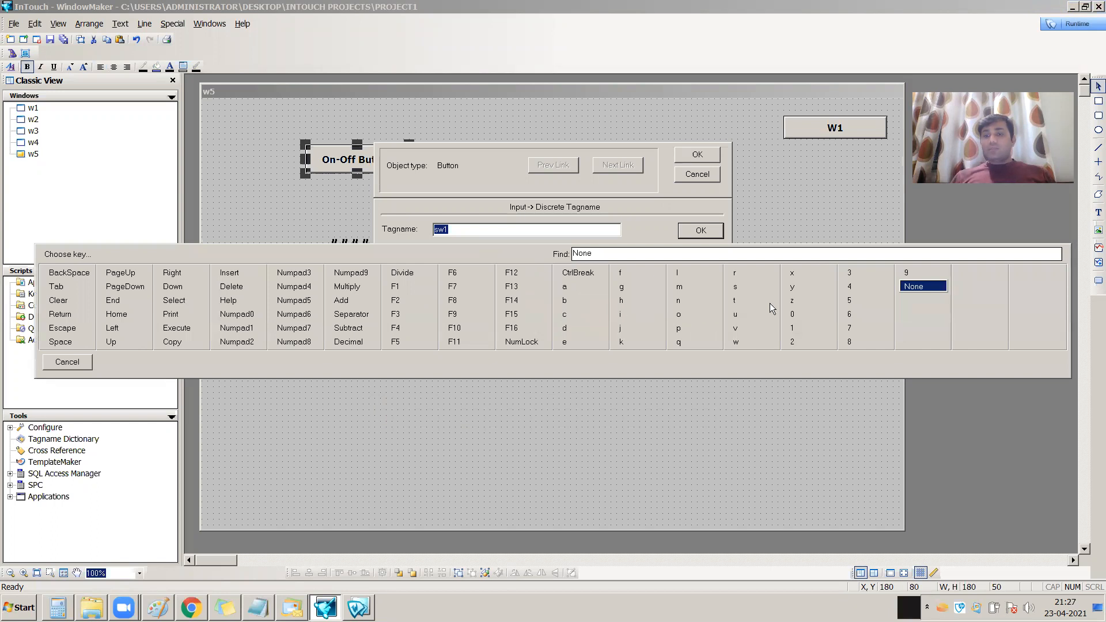
{"action": "left_click", "coordinate": [792, 315]}
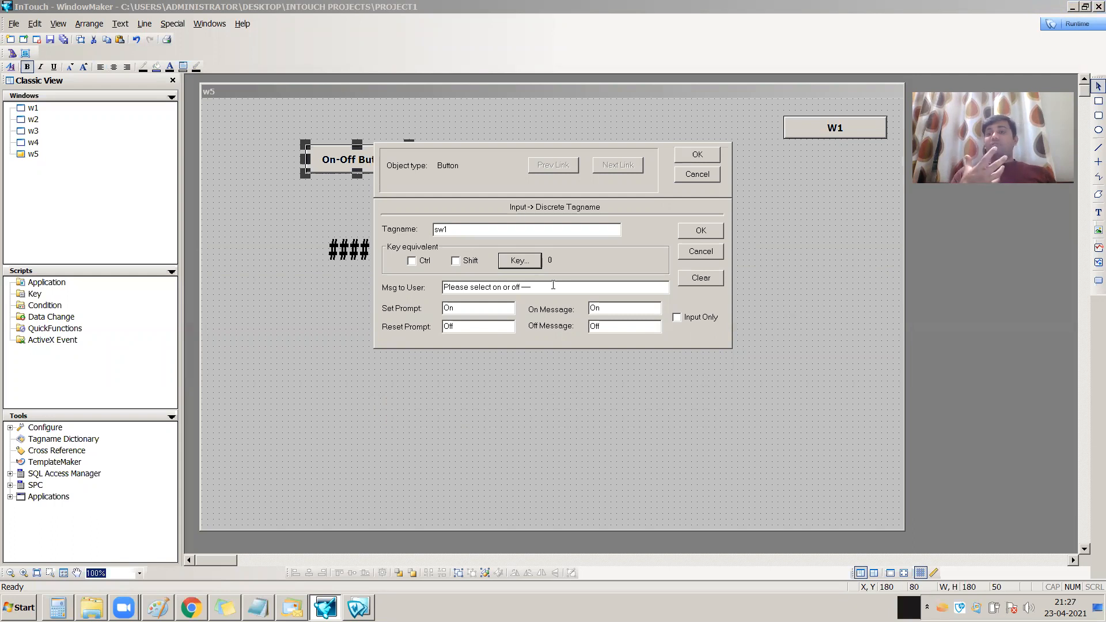
{"action": "left_click", "coordinate": [708, 232]}
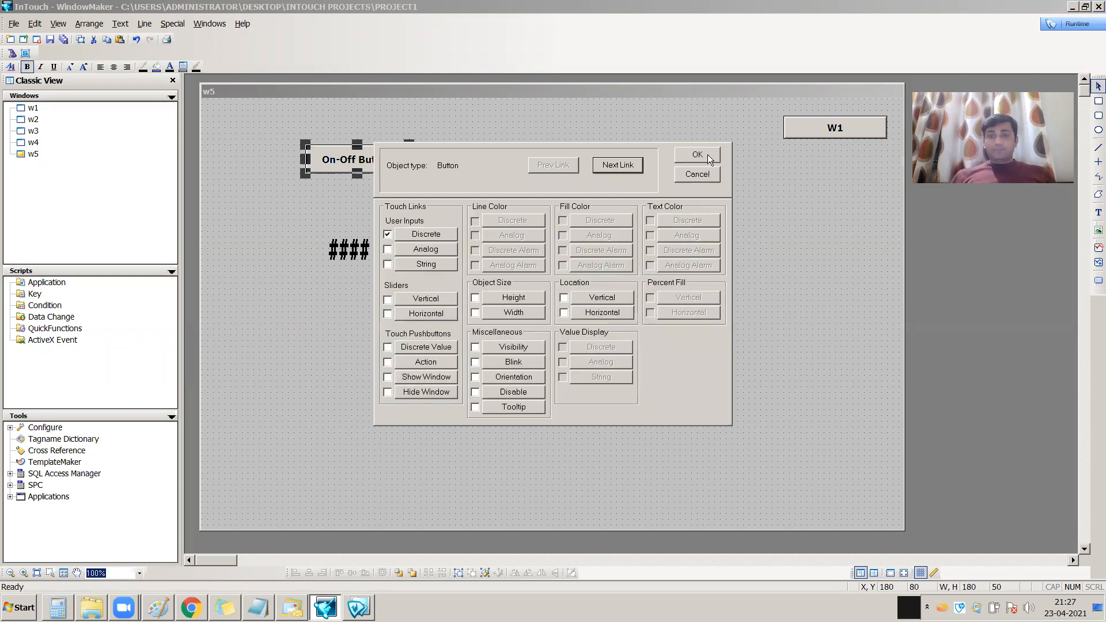
{"action": "left_click", "coordinate": [707, 154]}
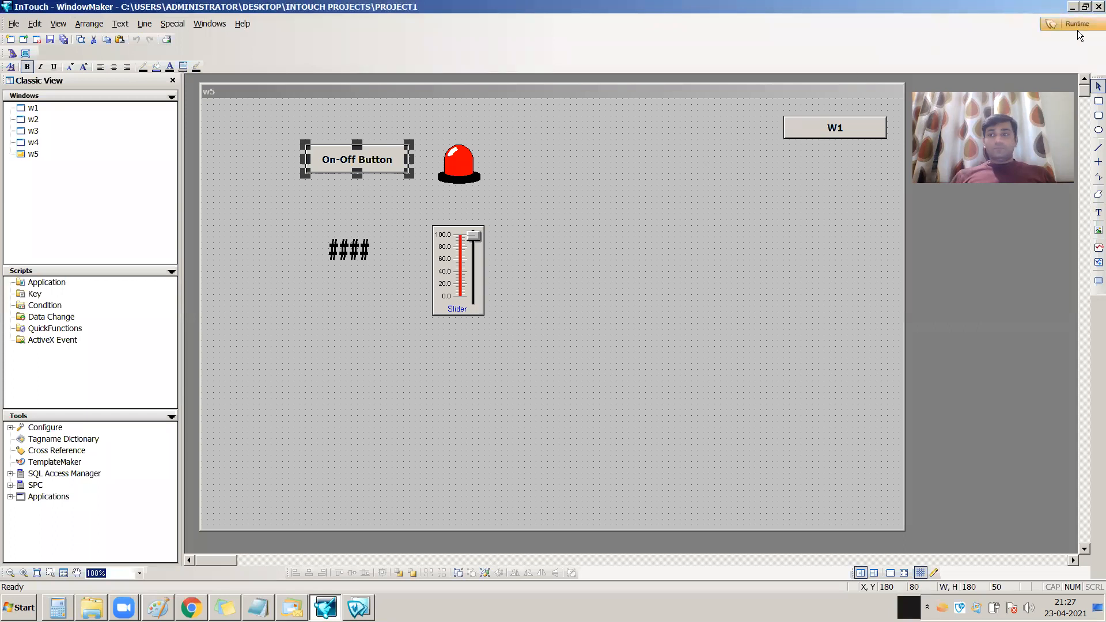
Test the discrete input in WindowViewer by setting it Off and On from the button, and Off through its key equivalent
{"action": "left_click", "coordinate": [1076, 24]}
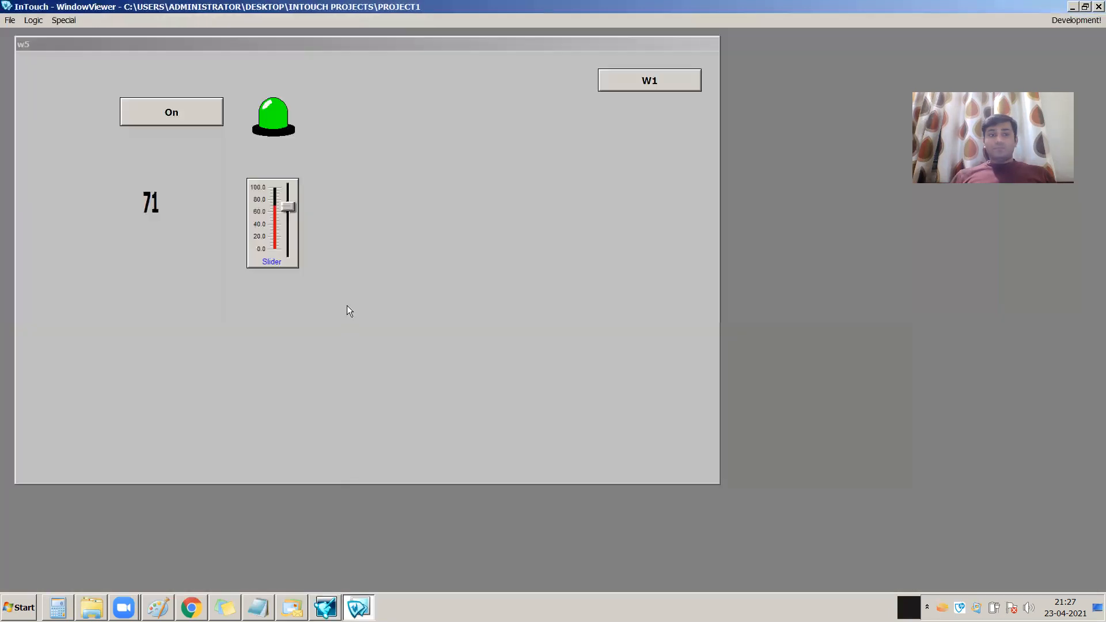
{"action": "left_click", "coordinate": [186, 116]}
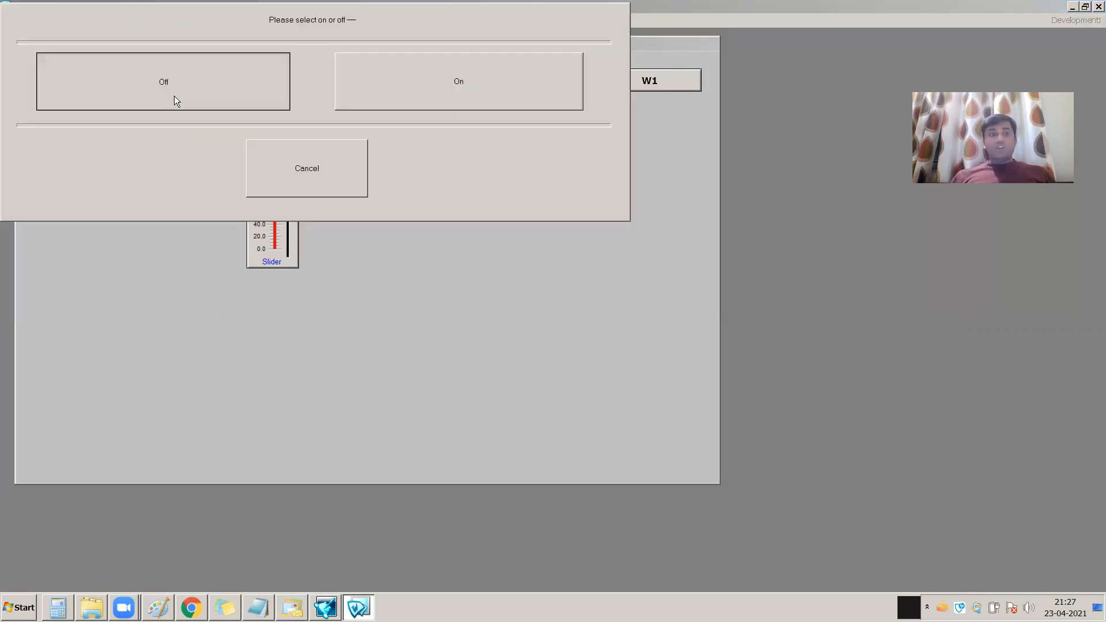
{"action": "left_click", "coordinate": [174, 95]}
{"action": "left_click", "coordinate": [162, 110]}
{"action": "left_click", "coordinate": [391, 95]}
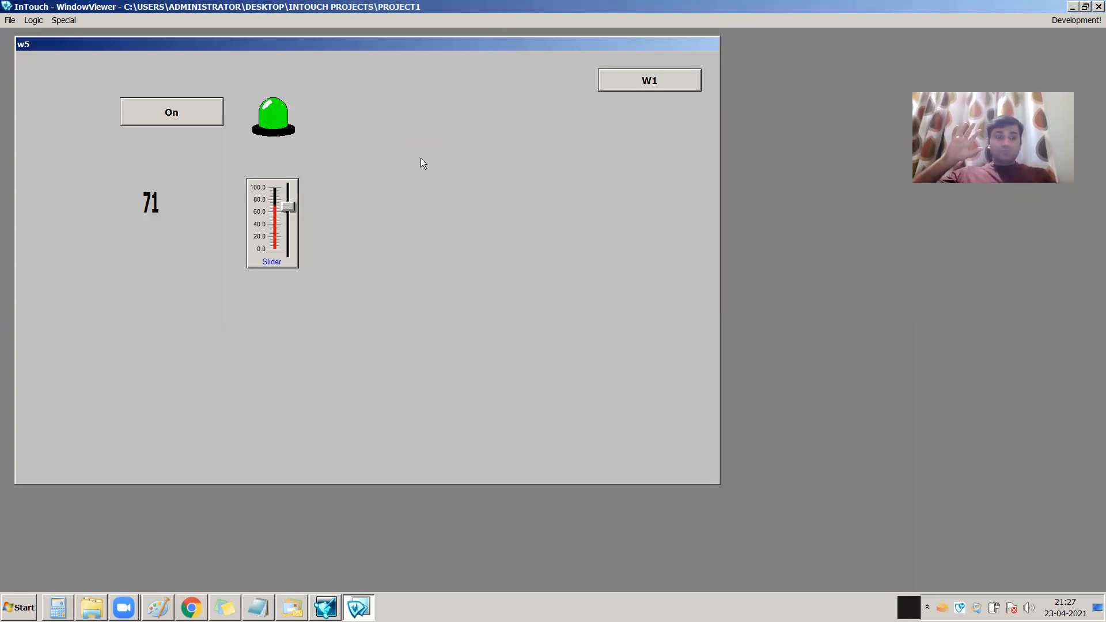
{"action": "key", "text": "Return"}
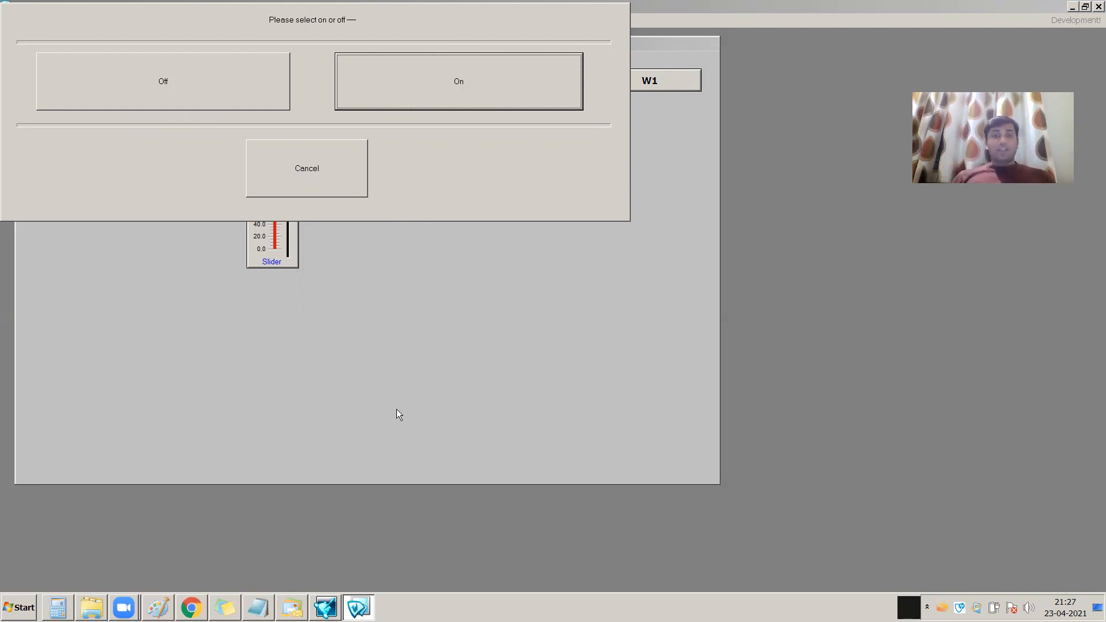
{"action": "left_click", "coordinate": [194, 104]}
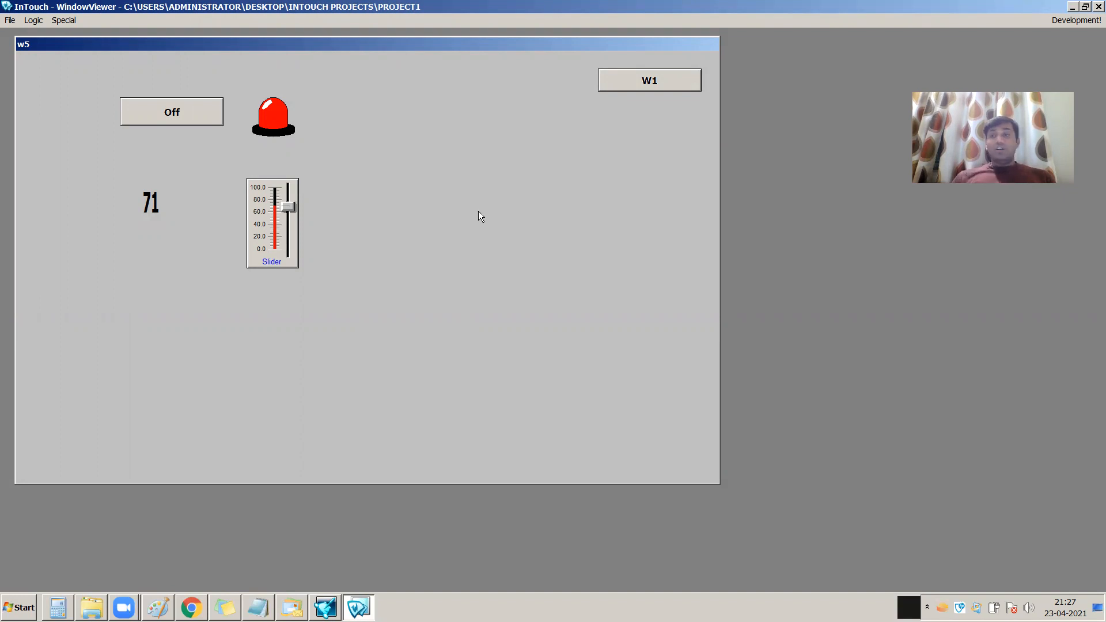
Return to WindowMaker and add a ####### text object below the #### text, aligned with it
{"action": "left_click", "coordinate": [1064, 21]}
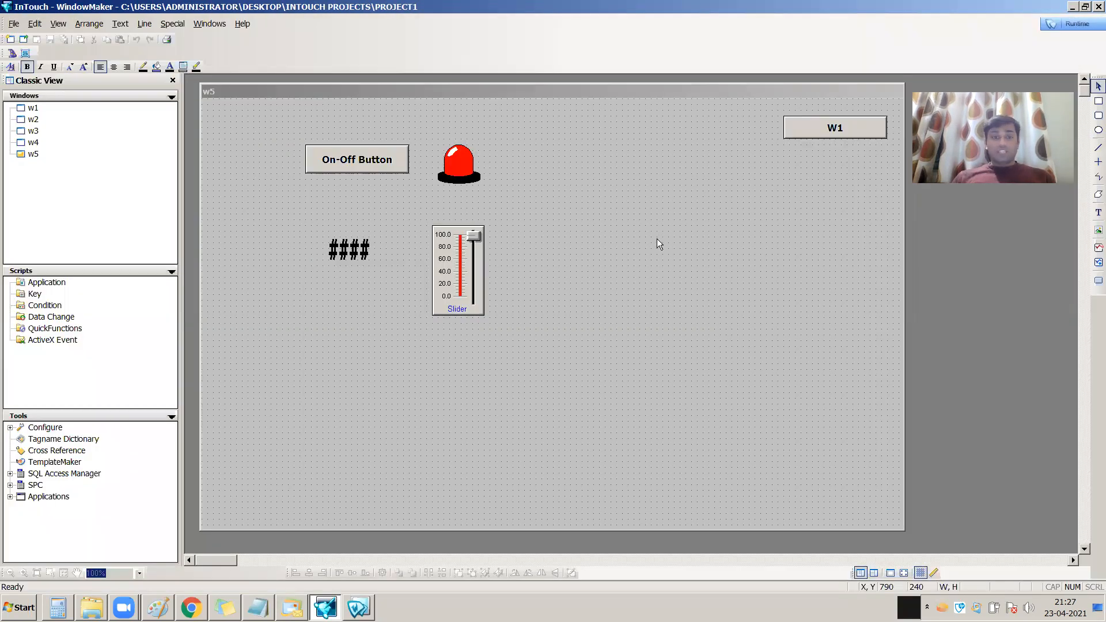
{"action": "left_click", "coordinate": [1095, 217]}
{"action": "left_click", "coordinate": [311, 403]}
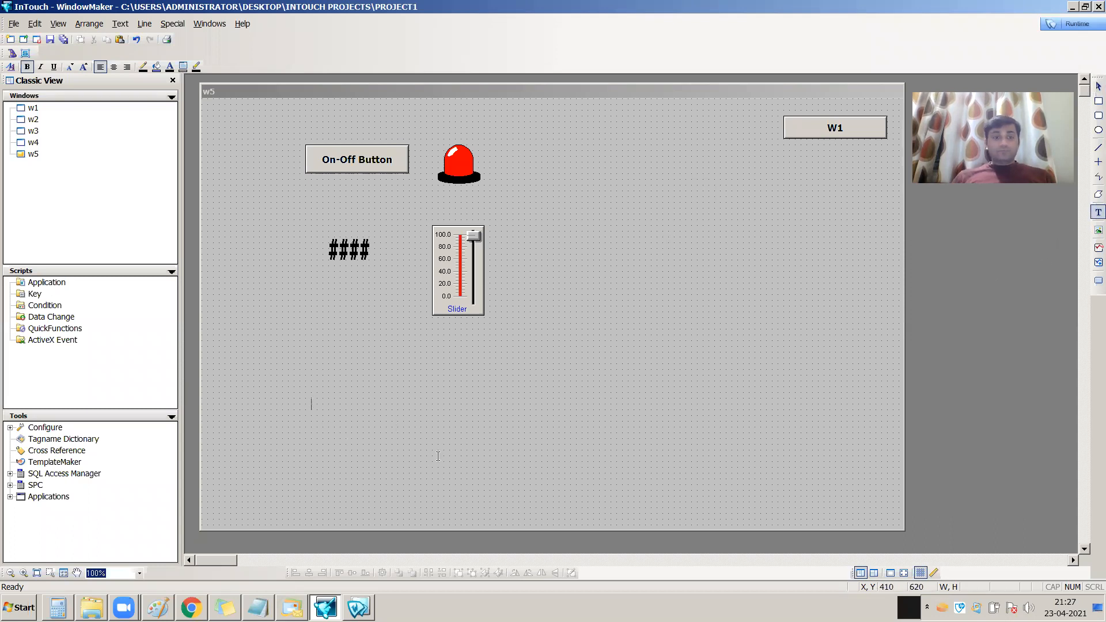
{"action": "type", "text": "#######"}
{"action": "left_click_drag", "start_coordinate": [365, 413], "coordinate": [375, 363]}
{"action": "left_click", "coordinate": [470, 418]}
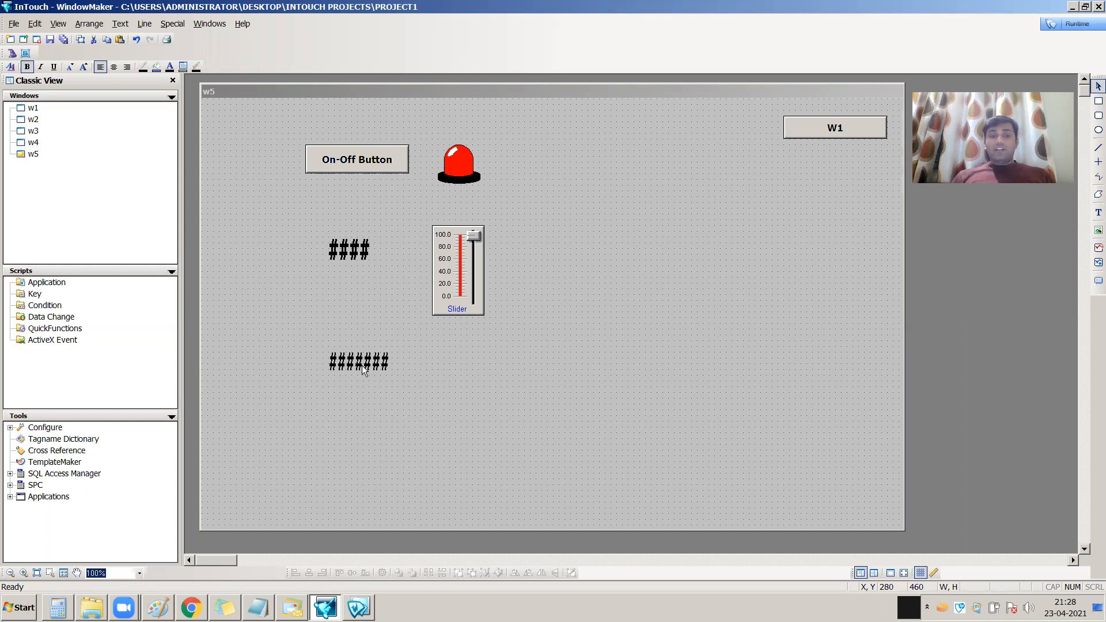
Start a string user input link on the ####### text with the tagname project_name
{"action": "double_click", "coordinate": [364, 372]}
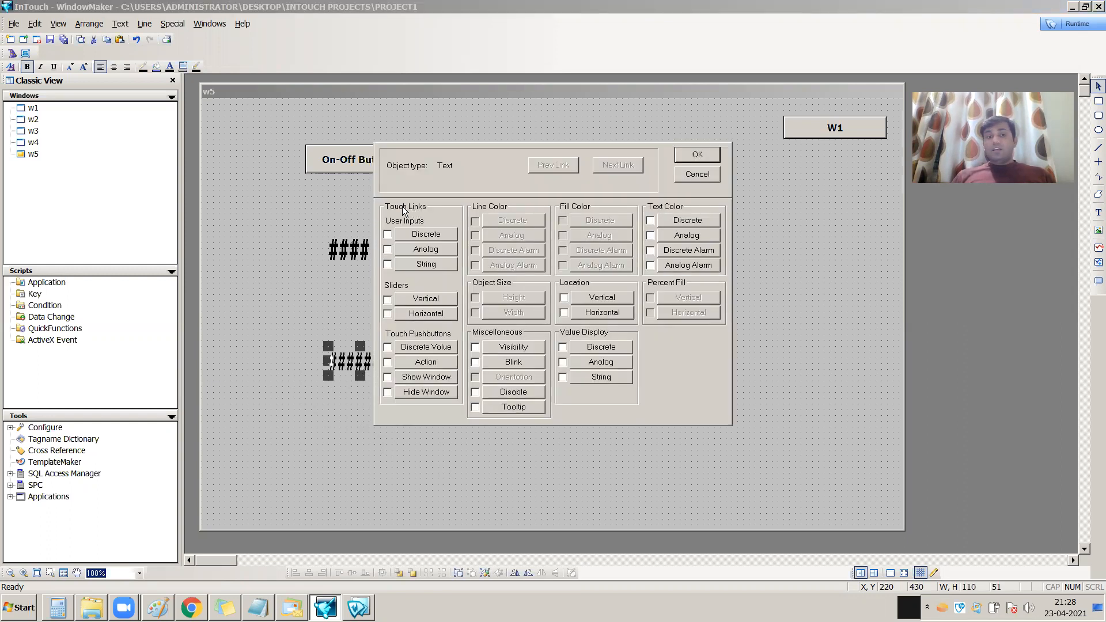
{"action": "left_click", "coordinate": [421, 268]}
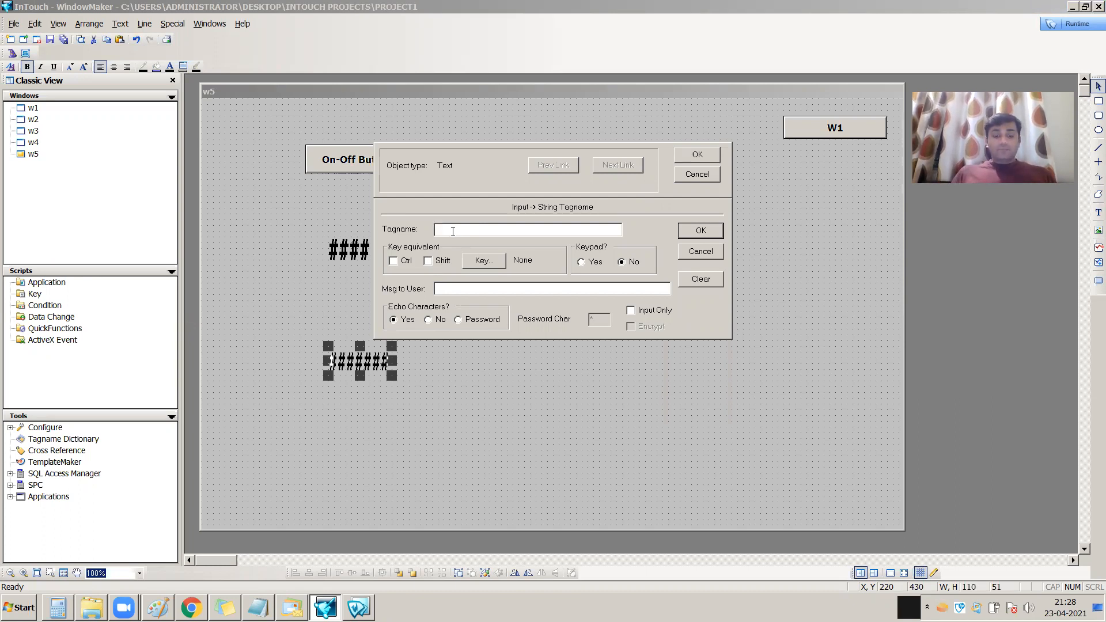
{"action": "type", "text": "pro"}
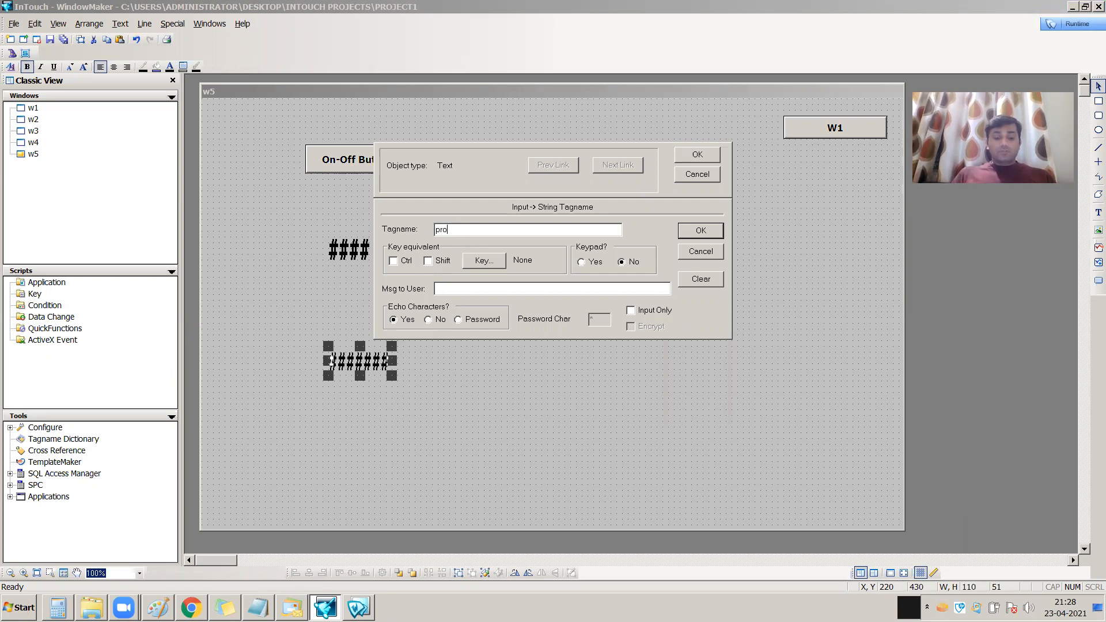
{"action": "type", "text": "jectname"}
{"action": "key", "text": "BackSpace"}
{"action": "key", "text": "BackSpace"}
{"action": "key", "text": "BackSpace"}
{"action": "key", "text": "BackSpace"}
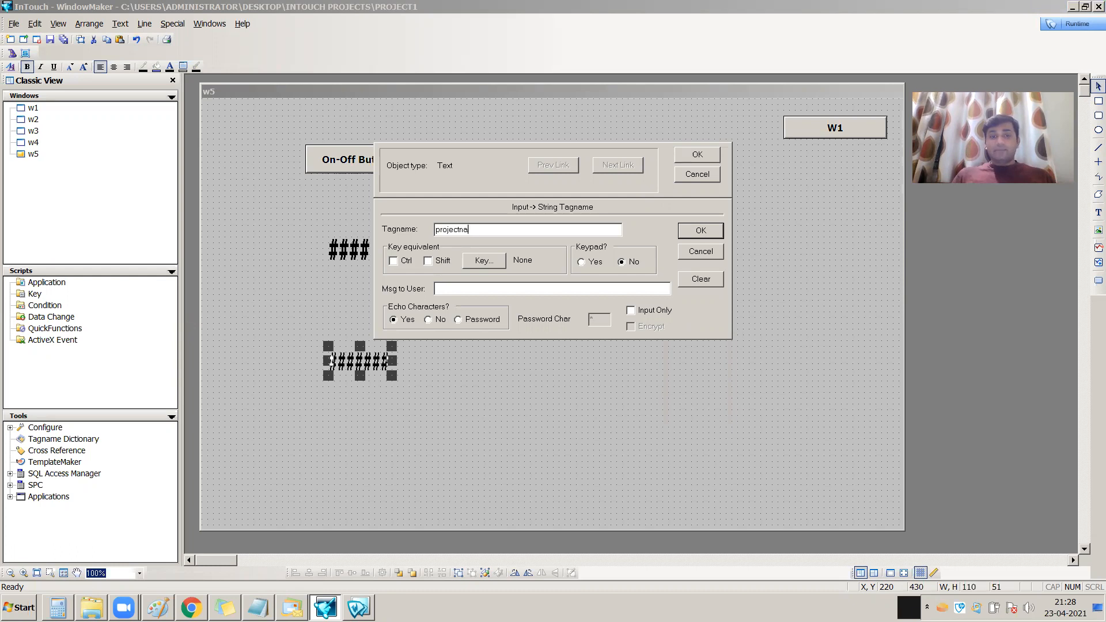
{"action": "type", "text": "_name"}
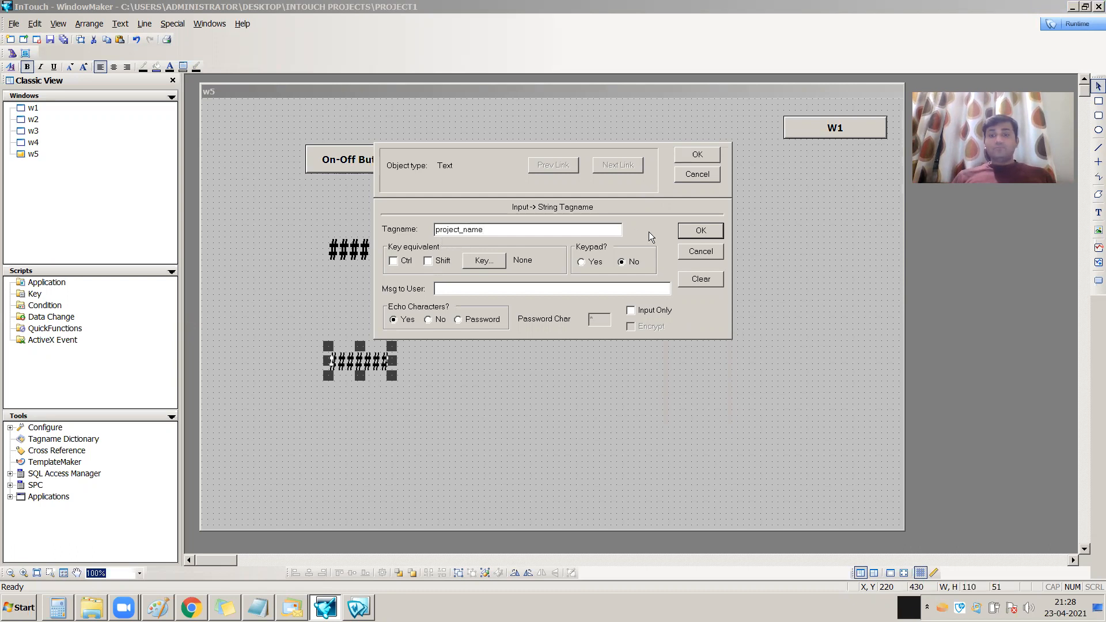
Define project_name in the Tagname Dictionary as a Memory Message tag and save it
{"action": "left_click", "coordinate": [697, 231]}
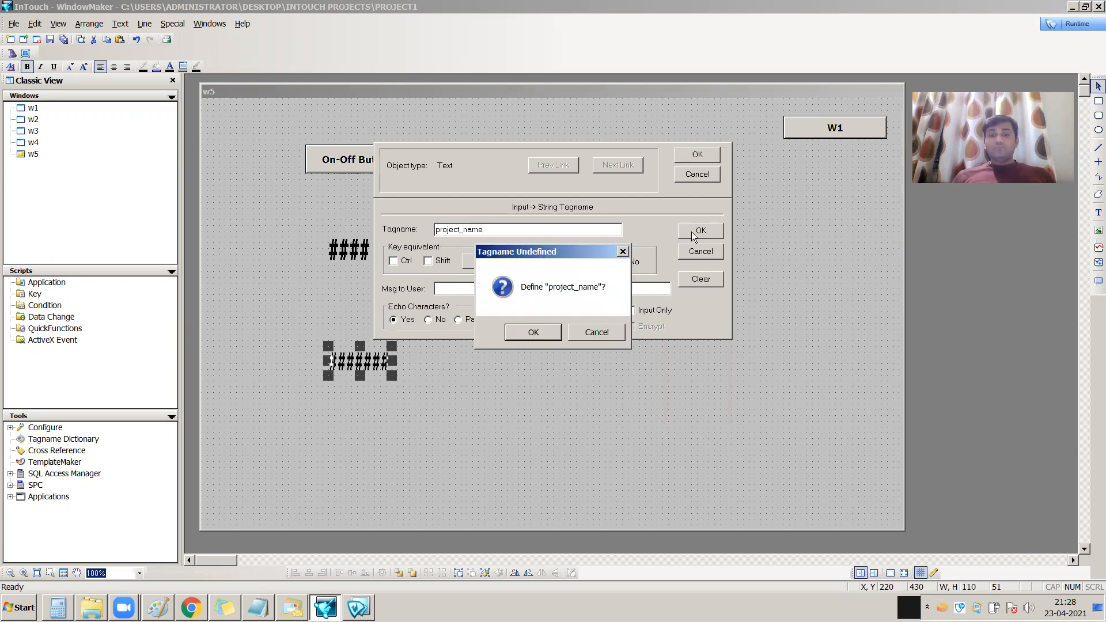
{"action": "left_click", "coordinate": [545, 327]}
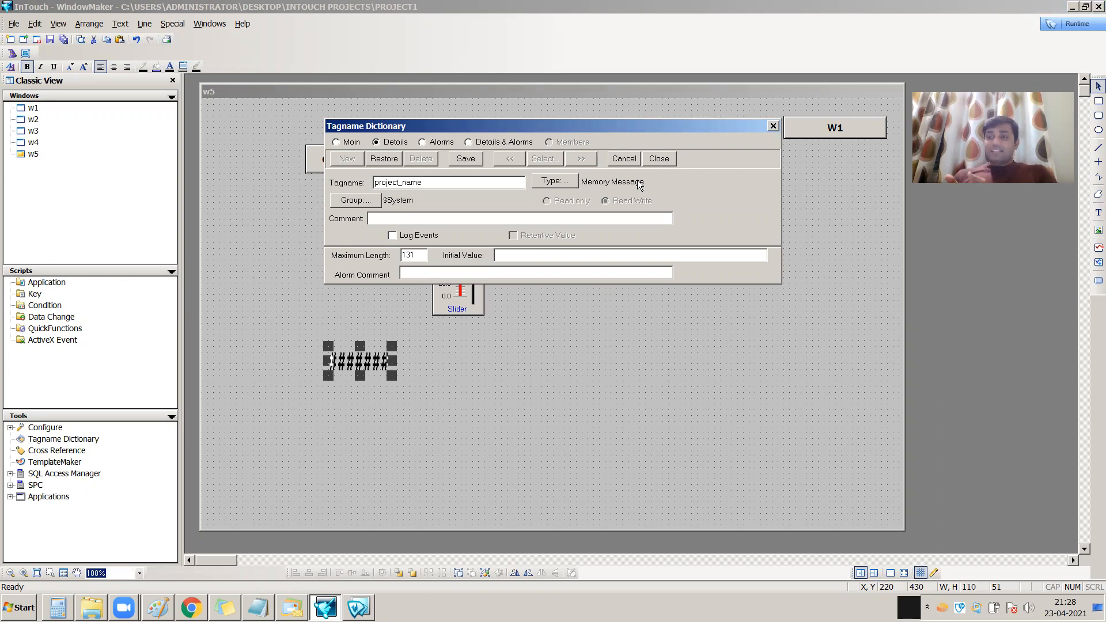
{"action": "left_click", "coordinate": [573, 183]}
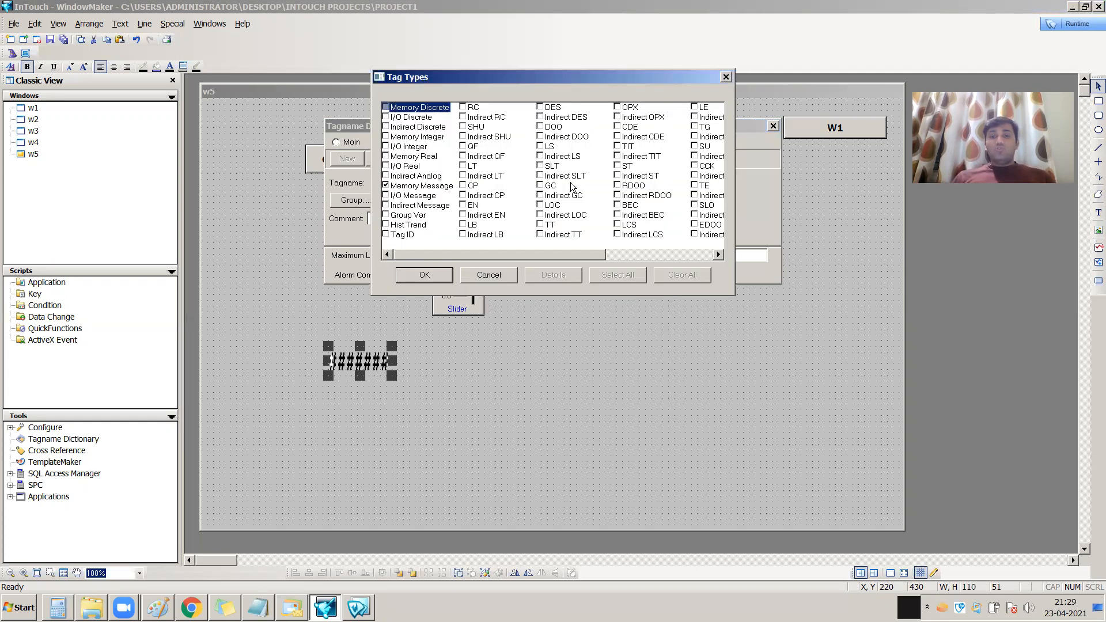
{"action": "left_click", "coordinate": [419, 187]}
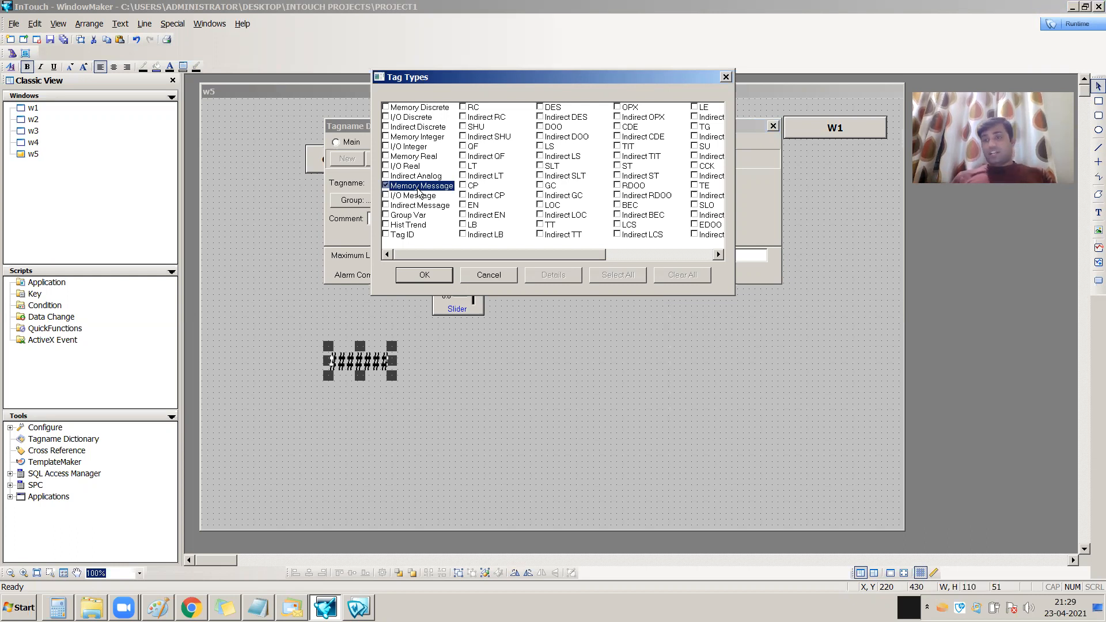
{"action": "left_click", "coordinate": [424, 275]}
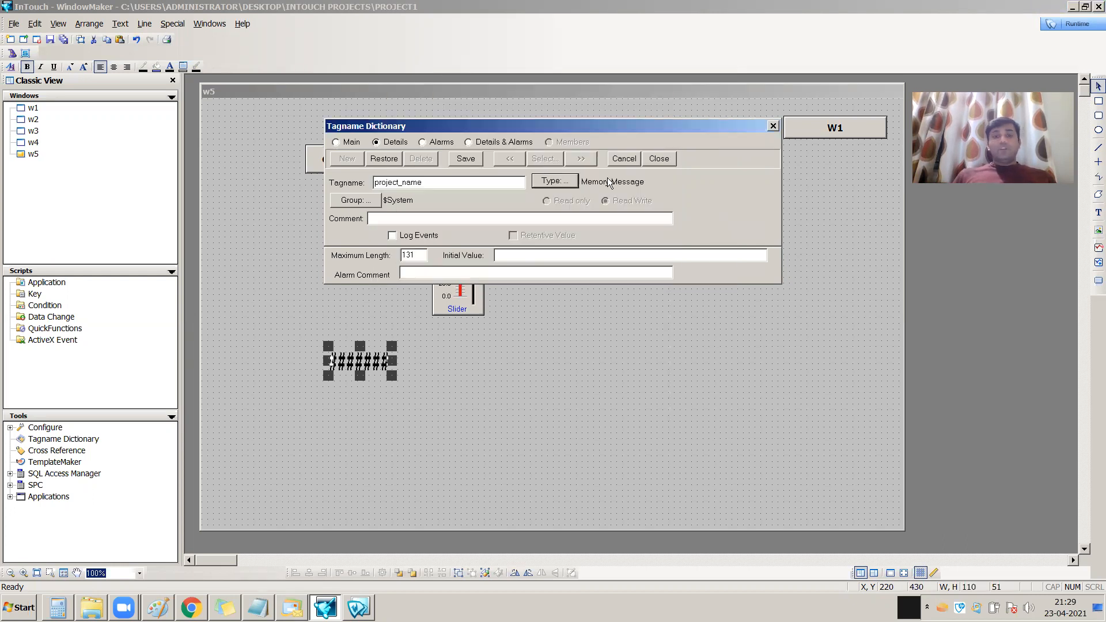
{"action": "left_click", "coordinate": [467, 158]}
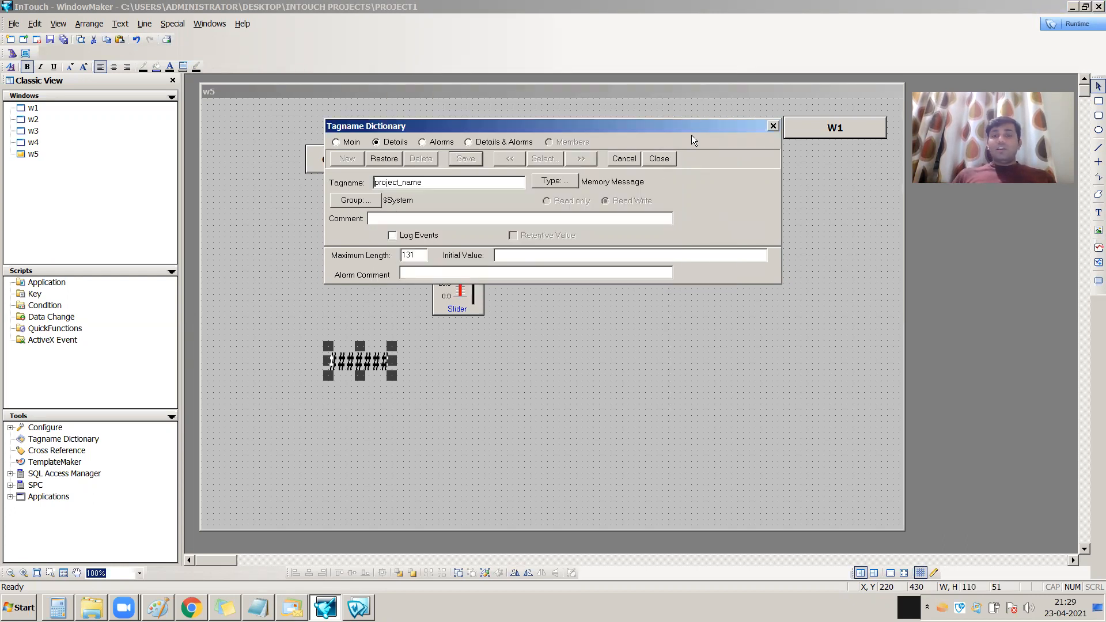
{"action": "left_click", "coordinate": [659, 158]}
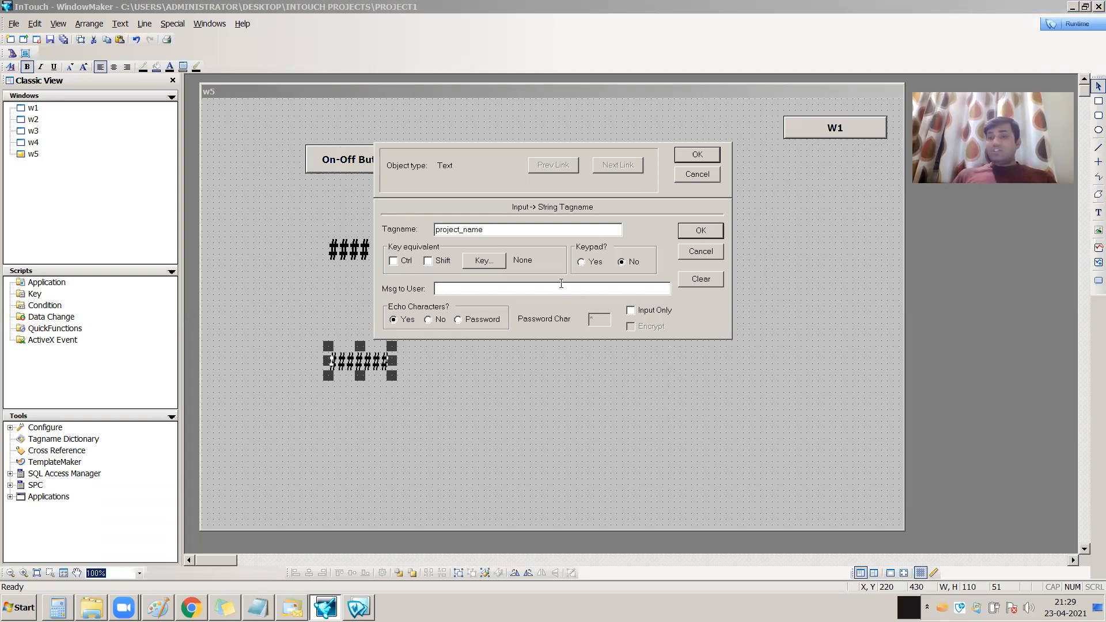
Set the string input's user message to "this is the project name", enable its keypad, and apply the link
{"action": "type", "text": "this is the project name"}
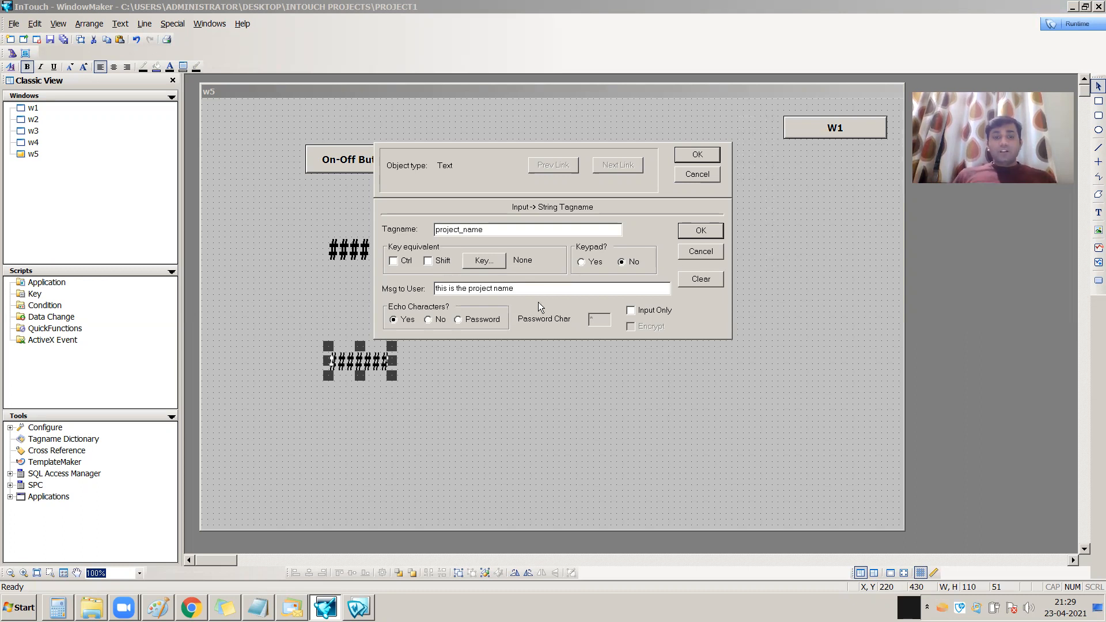
{"action": "left_click", "coordinate": [597, 263]}
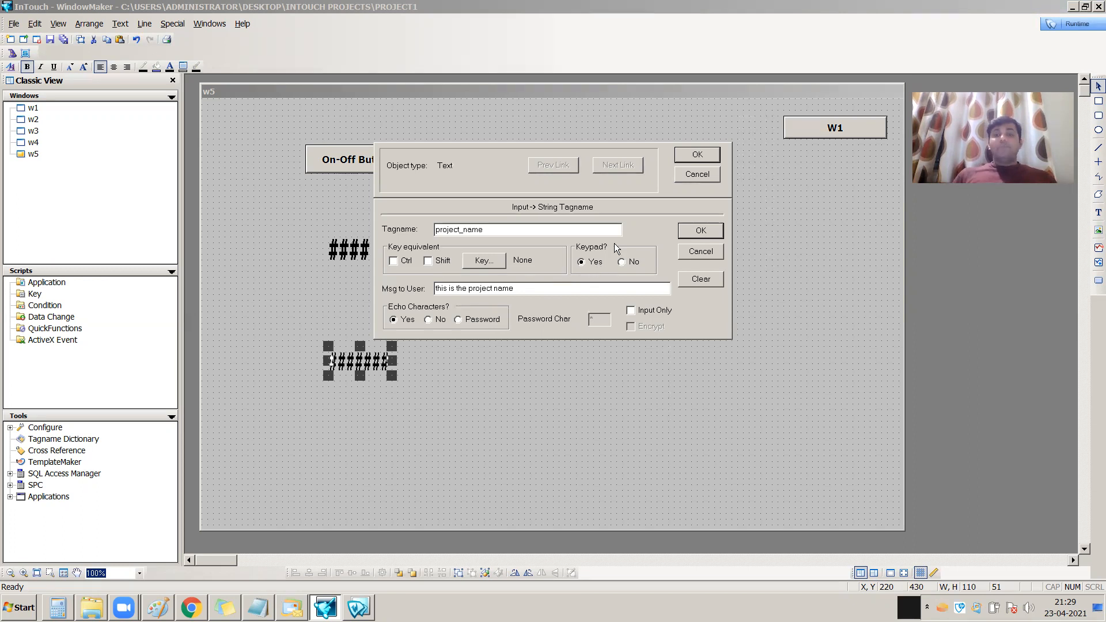
{"action": "left_click", "coordinate": [702, 231]}
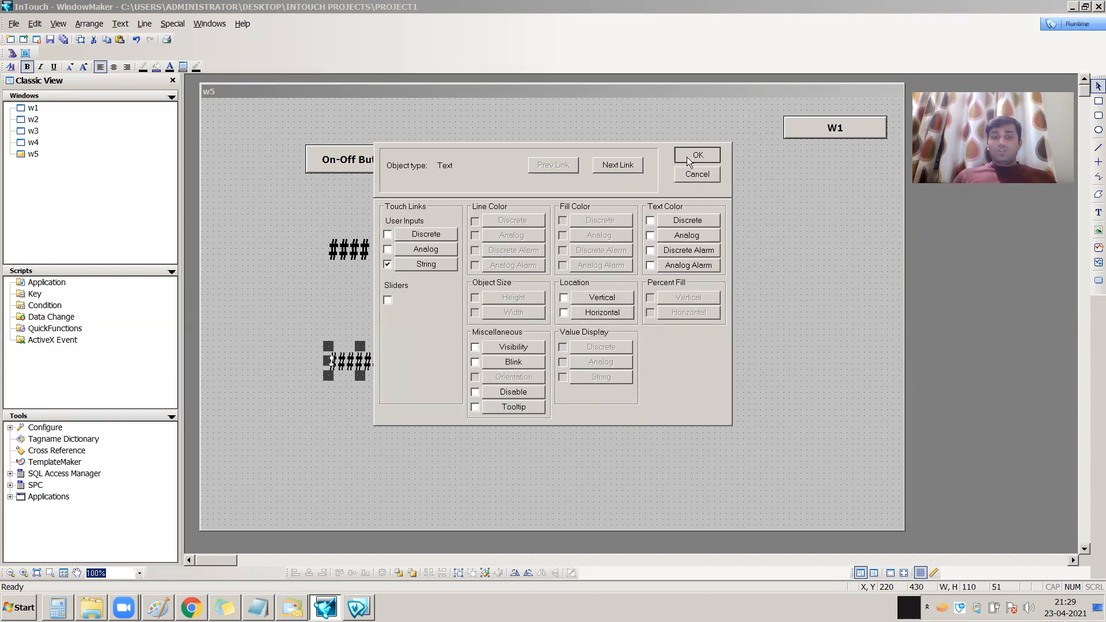
{"action": "left_click", "coordinate": [686, 157]}
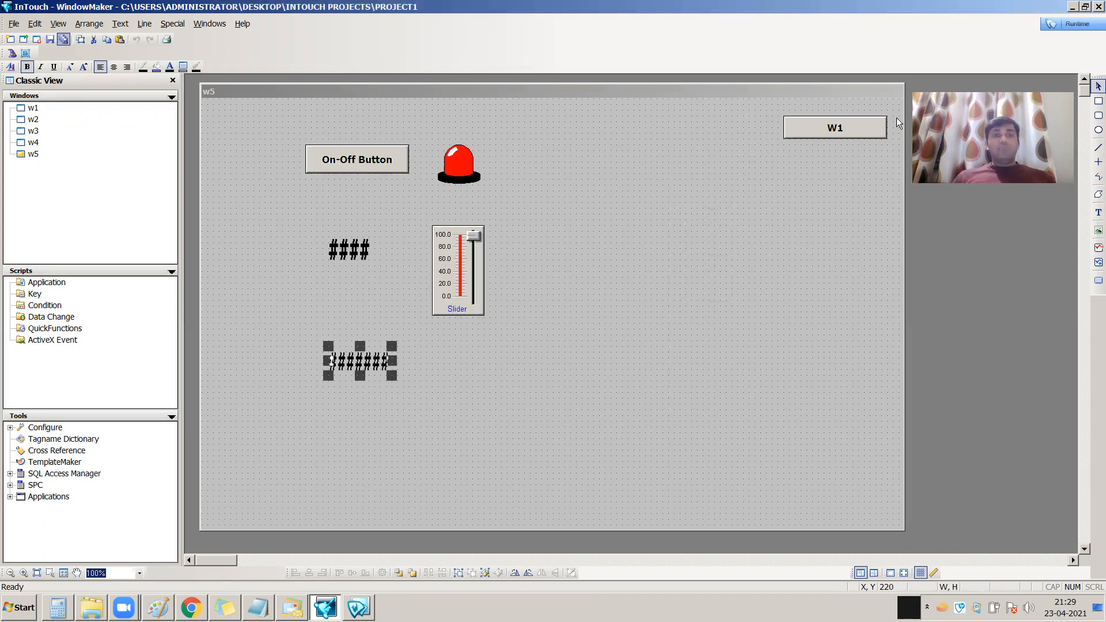
Switch to WindowViewer runtime and enter 1234 for the project name with the on-screen keyboard
{"action": "left_click", "coordinate": [1076, 25]}
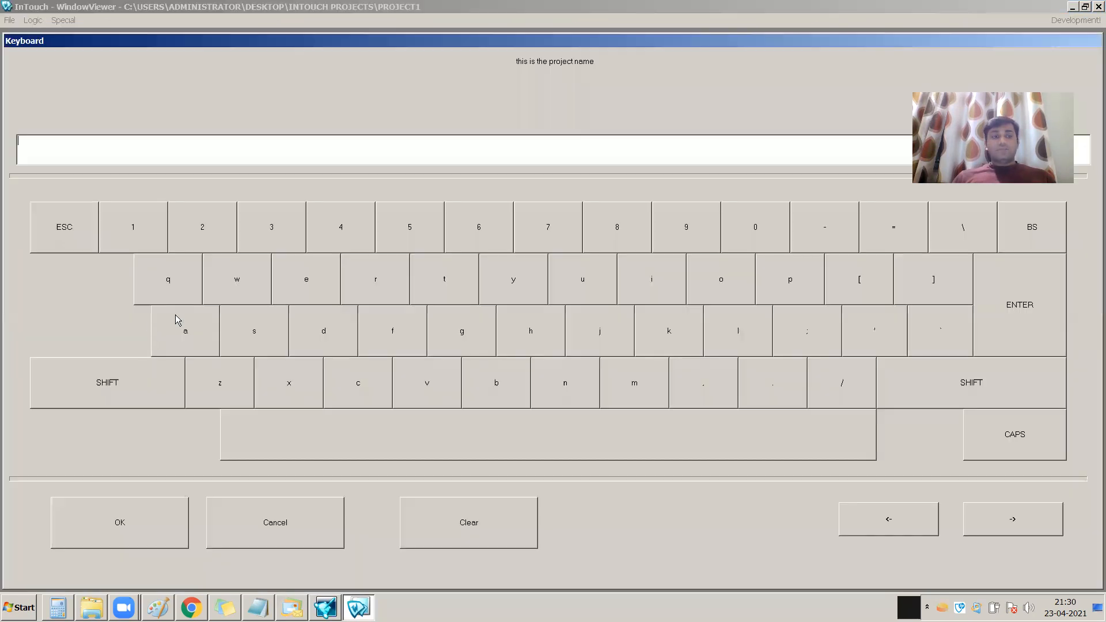
{"action": "left_click", "coordinate": [152, 234]}
{"action": "left_click", "coordinate": [202, 235]}
{"action": "left_click", "coordinate": [270, 233]}
{"action": "left_click", "coordinate": [353, 233]}
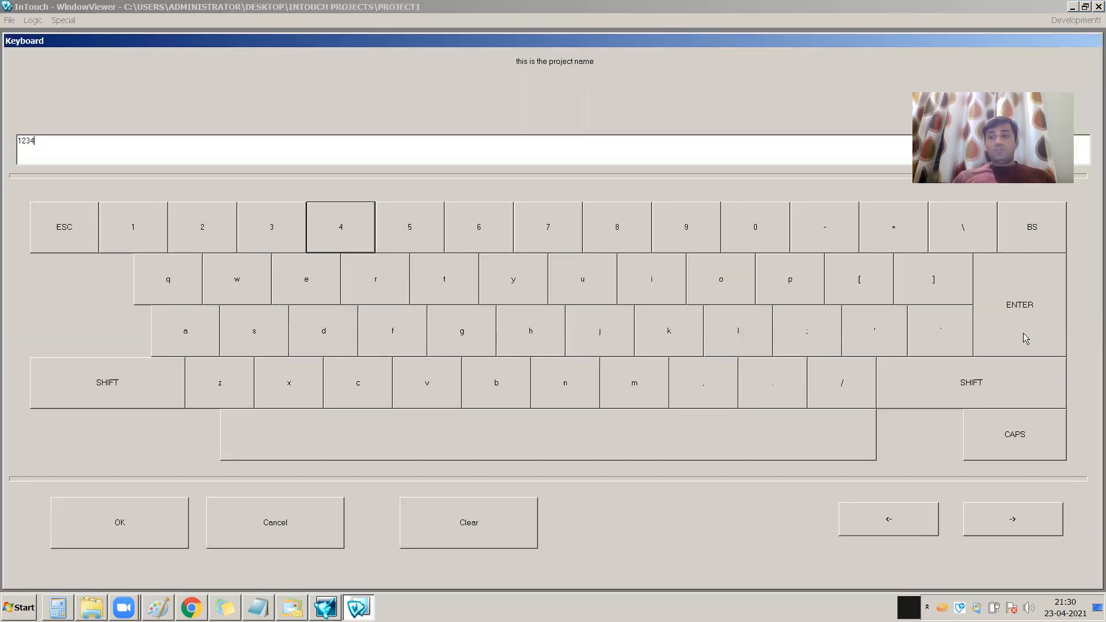
{"action": "left_click", "coordinate": [1017, 318]}
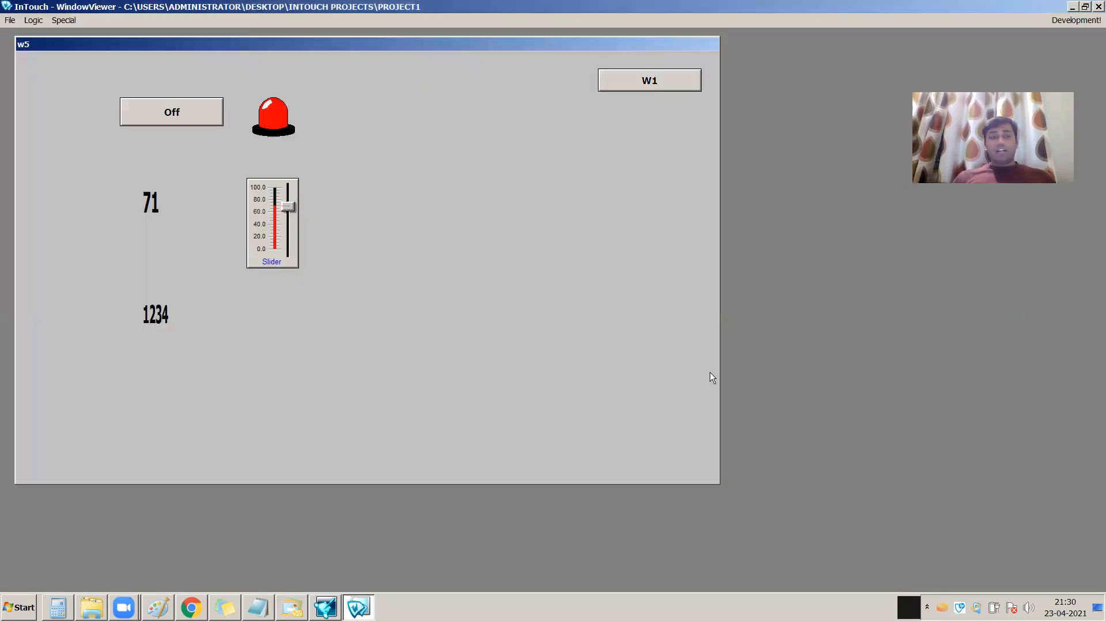
Change the project name to asdfrtyu through the string input's on-screen keyboard
{"action": "left_click", "coordinate": [166, 324]}
{"action": "left_click", "coordinate": [190, 340]}
{"action": "left_click", "coordinate": [273, 344]}
{"action": "left_click", "coordinate": [343, 333]}
{"action": "left_click", "coordinate": [383, 315]}
{"action": "left_click", "coordinate": [374, 281]}
{"action": "left_click", "coordinate": [461, 282]}
{"action": "left_click", "coordinate": [512, 281]}
{"action": "left_click", "coordinate": [579, 296]}
{"action": "left_click", "coordinate": [1017, 306]}
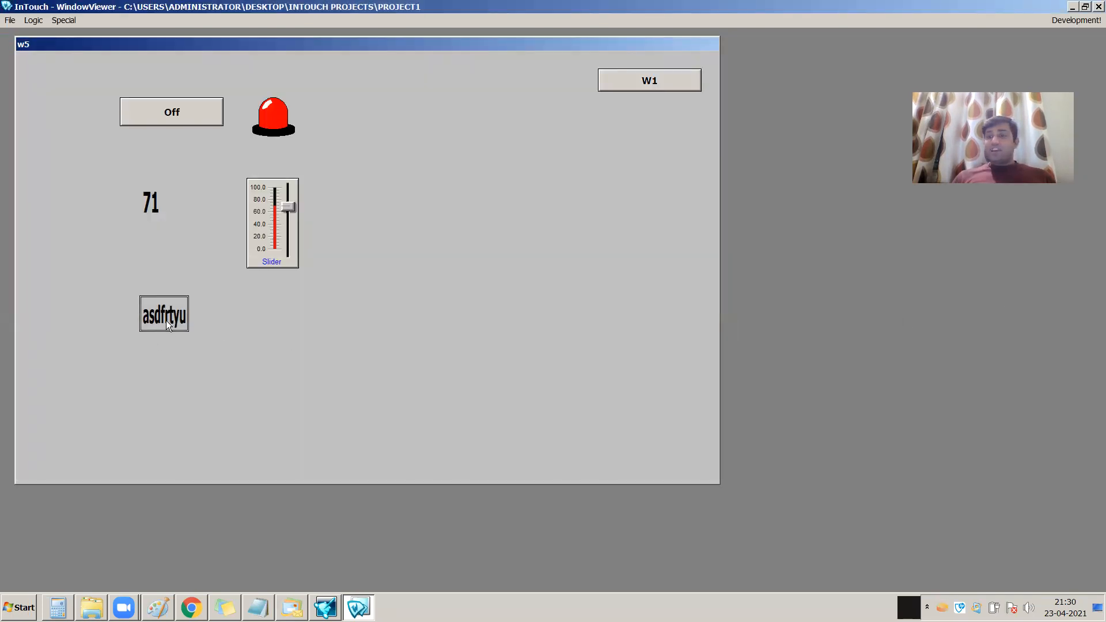
Return to WindowMaker and review the string input link settings of the project name text
{"action": "left_click", "coordinate": [1094, 21]}
{"action": "left_click", "coordinate": [387, 372]}
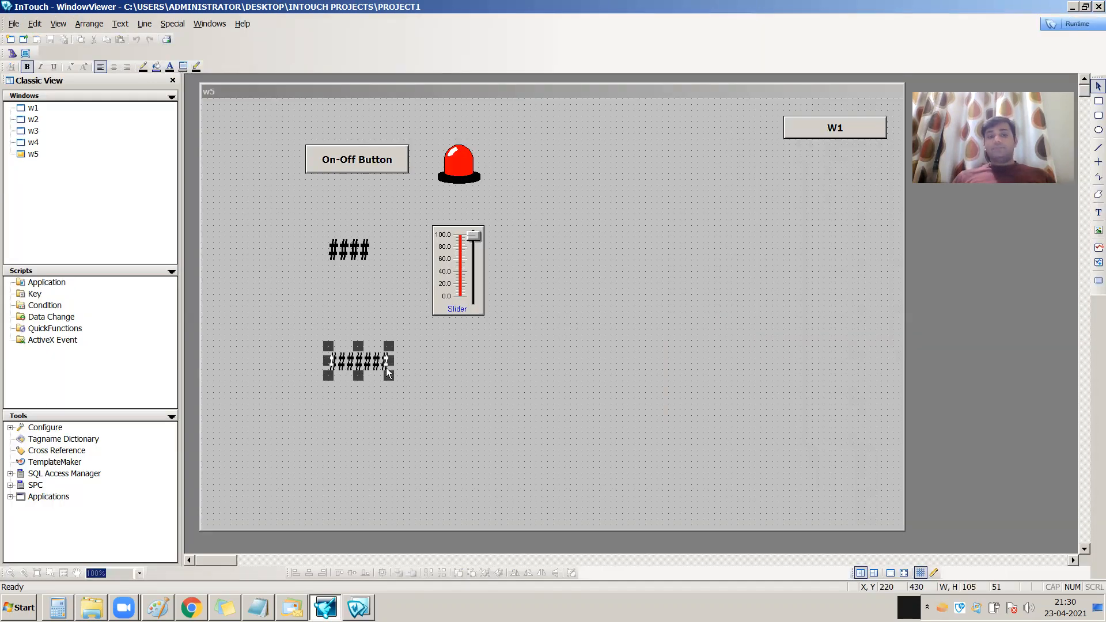
{"action": "double_click", "coordinate": [387, 372]}
{"action": "left_click", "coordinate": [442, 265]}
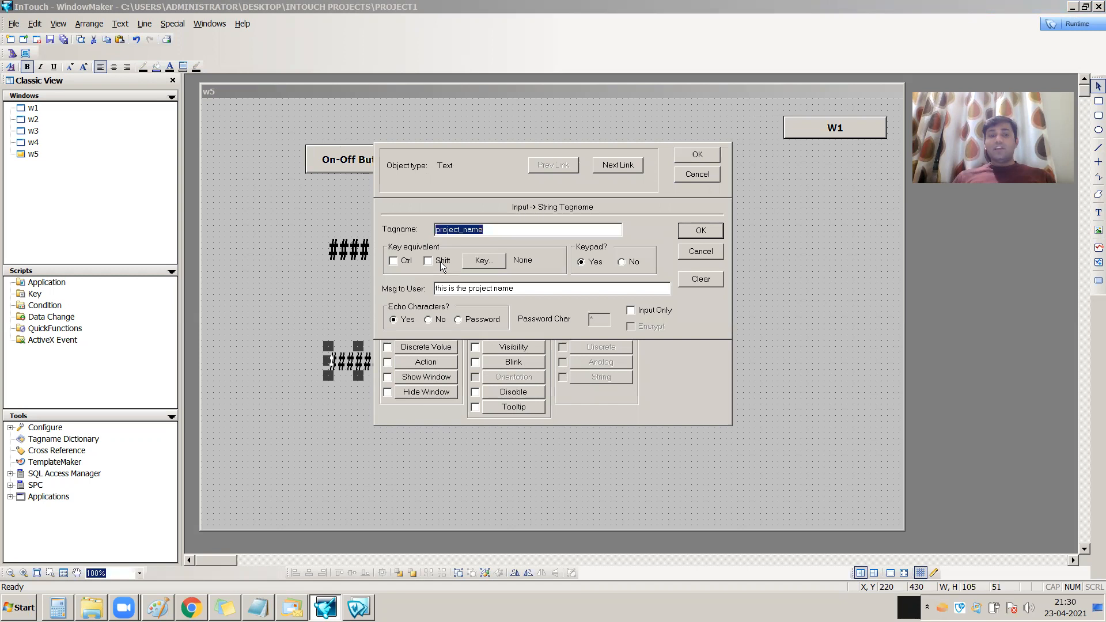
{"action": "left_click", "coordinate": [698, 155]}
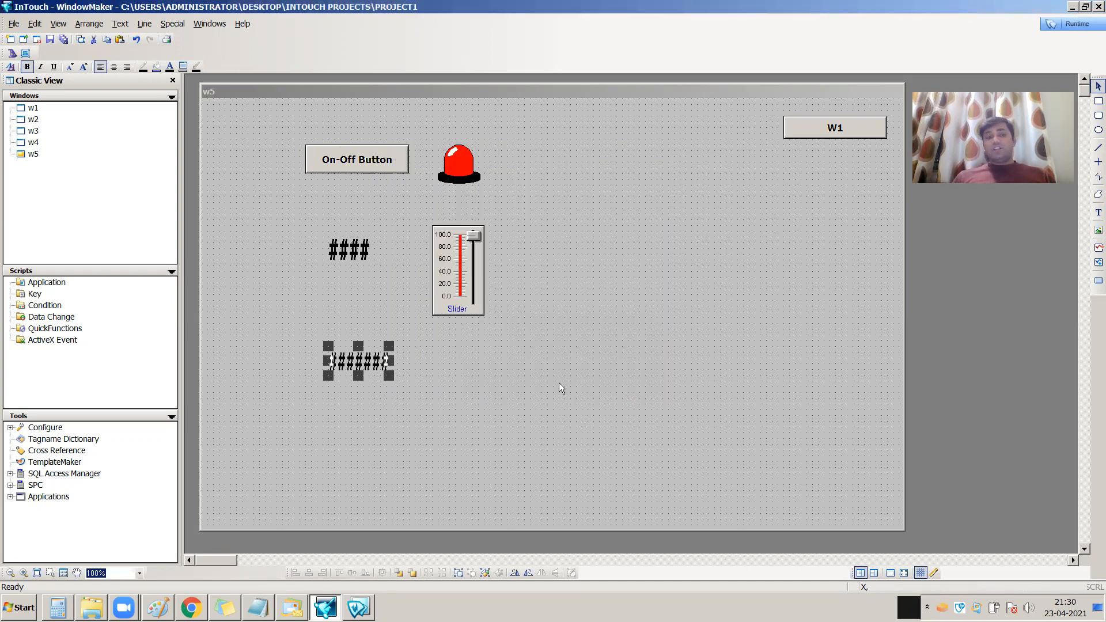
Substitute the project name text's placeholder string with asaawssw
{"action": "right_click", "coordinate": [365, 359]}
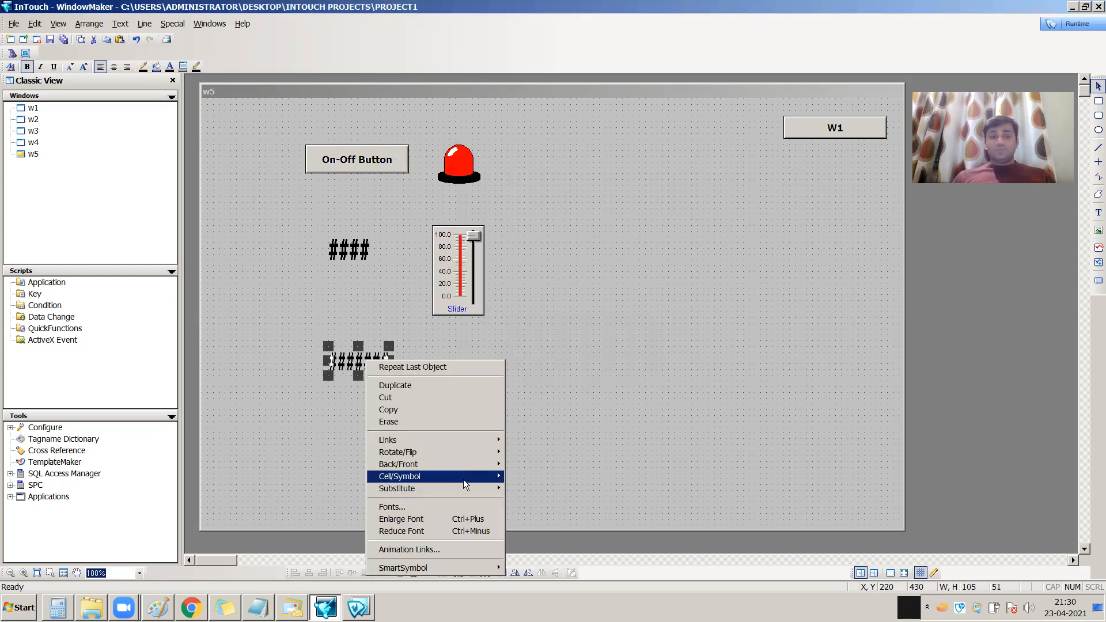
{"action": "mouse_move", "coordinate": [470, 490]}
{"action": "left_click", "coordinate": [536, 498]}
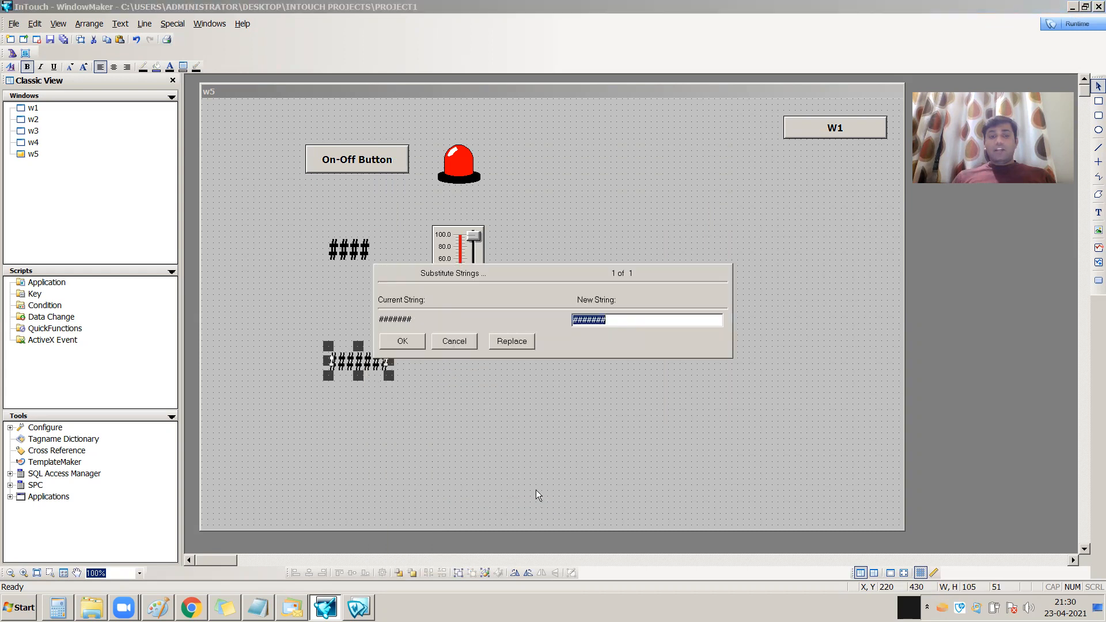
{"action": "left_click", "coordinate": [618, 321]}
{"action": "type", "text": "asaawssw"}
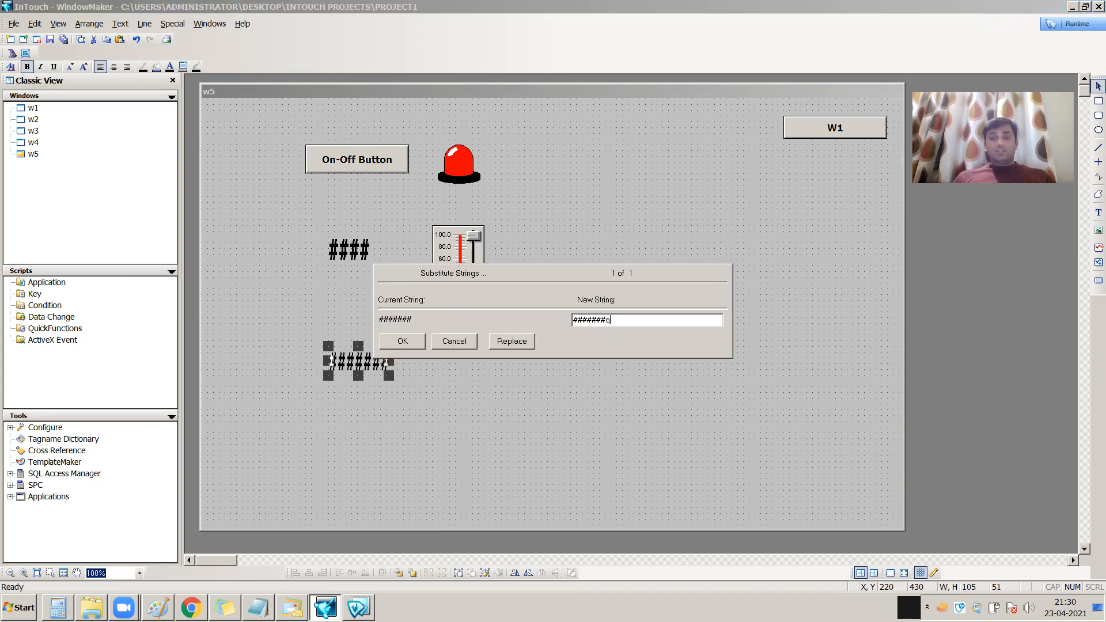
{"action": "left_click_drag", "start_coordinate": [605, 324], "coordinate": [502, 323]}
{"action": "key", "text": "BackSpace"}
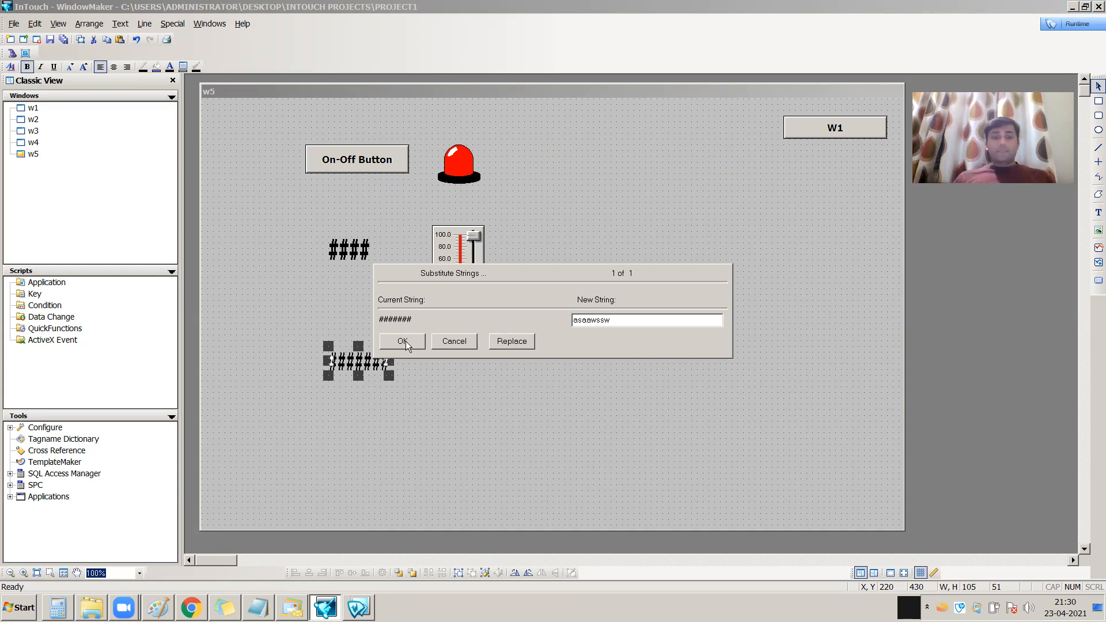
{"action": "left_click", "coordinate": [402, 341]}
{"action": "left_click", "coordinate": [461, 387]}
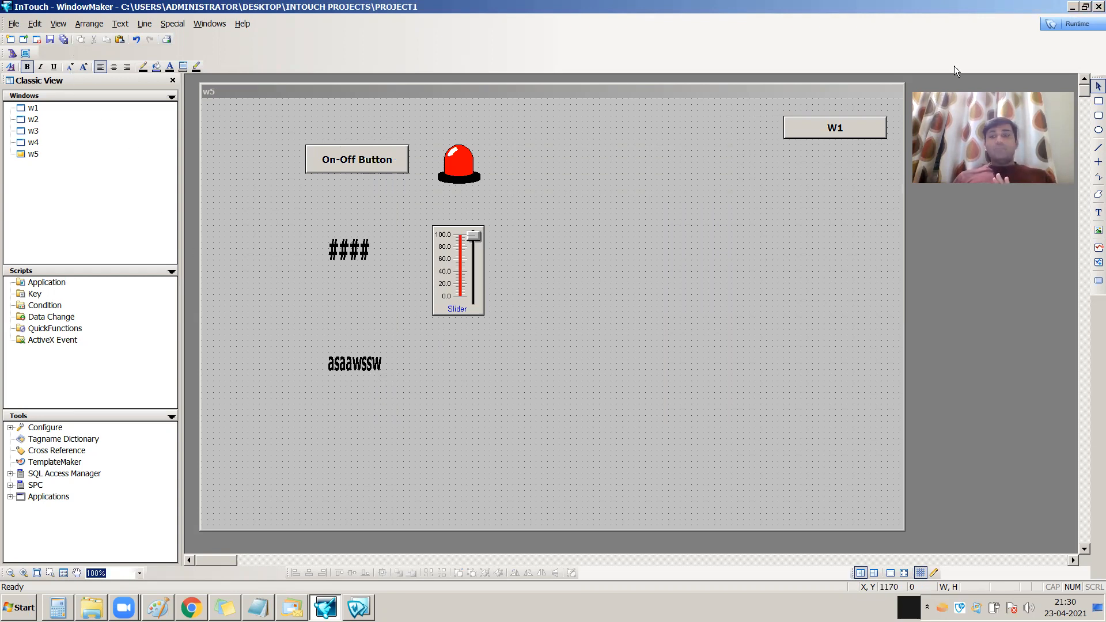
Switch to WindowViewer runtime and change the project name to wertyuop with the on-screen keyboard
{"action": "left_click", "coordinate": [1064, 26]}
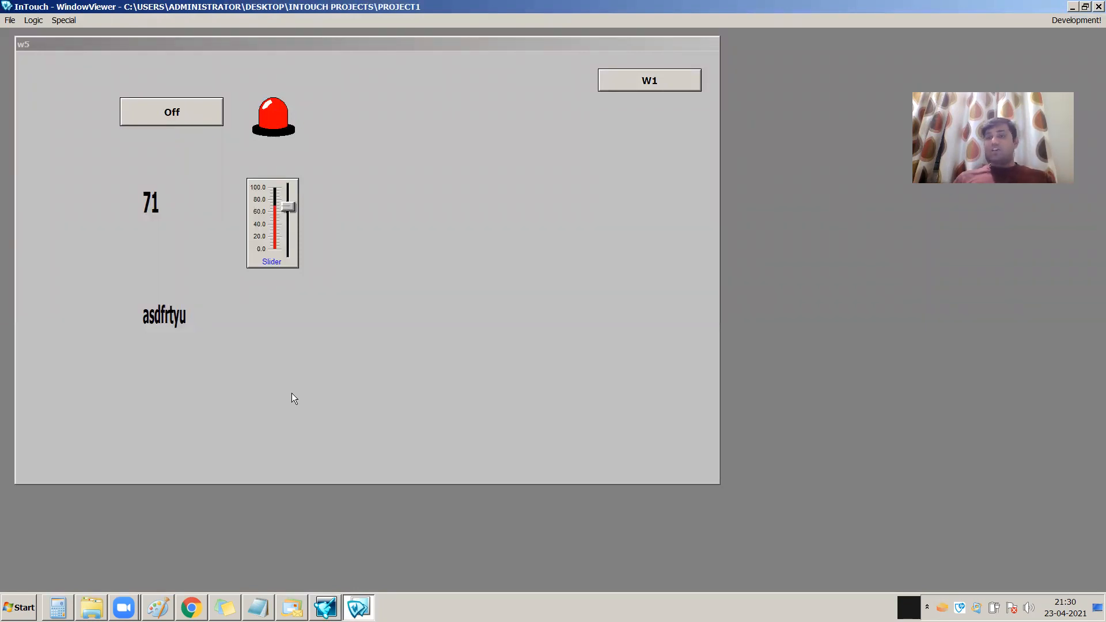
{"action": "left_click", "coordinate": [167, 318]}
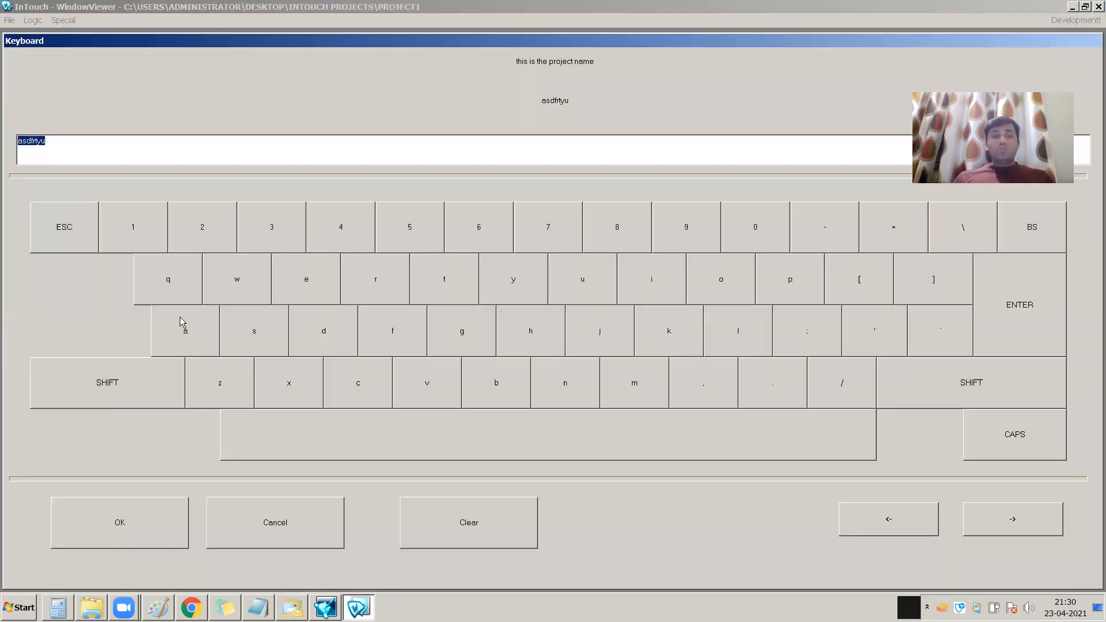
{"action": "left_click", "coordinate": [251, 297]}
{"action": "left_click", "coordinate": [314, 287]}
{"action": "left_click", "coordinate": [378, 281]}
{"action": "left_click", "coordinate": [462, 284]}
{"action": "left_click", "coordinate": [502, 288]}
{"action": "left_click", "coordinate": [580, 291]}
{"action": "left_click", "coordinate": [720, 285]}
{"action": "left_click", "coordinate": [794, 288]}
{"action": "left_click", "coordinate": [997, 331]}
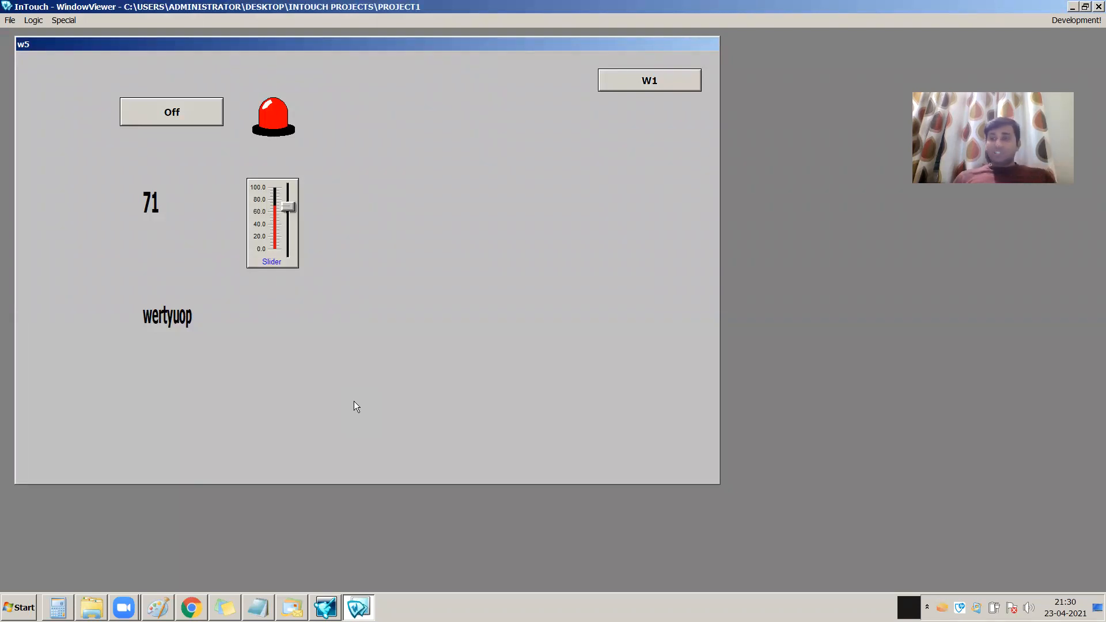
Return to WindowMaker and assign Ctrl+Shift+a as the key equivalent of the project name's string input link
{"action": "left_click", "coordinate": [1054, 22]}
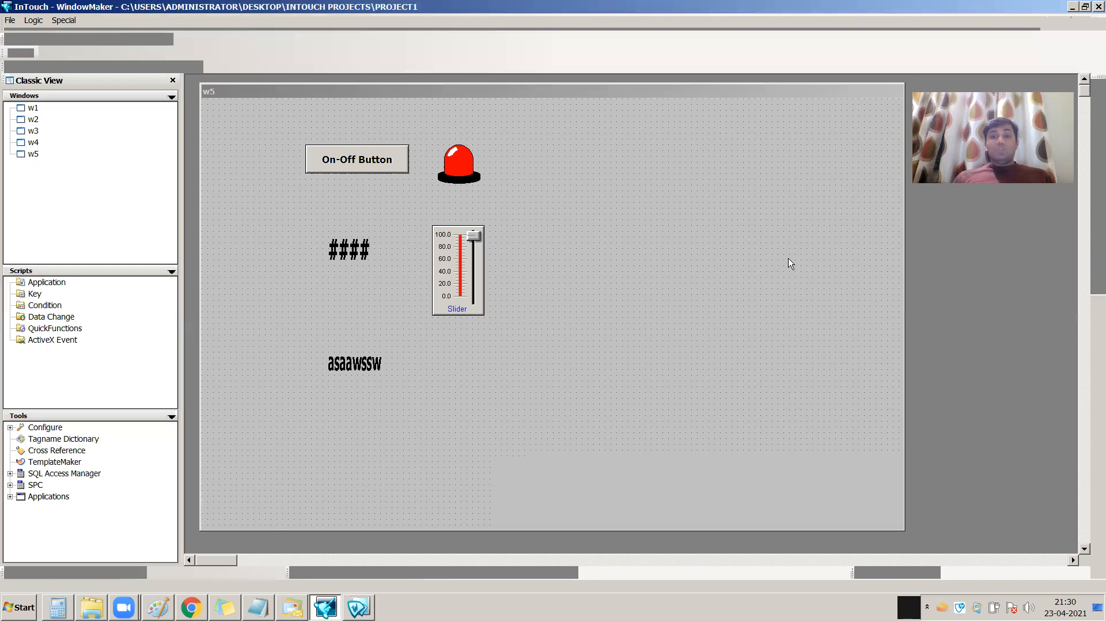
{"action": "double_click", "coordinate": [377, 365]}
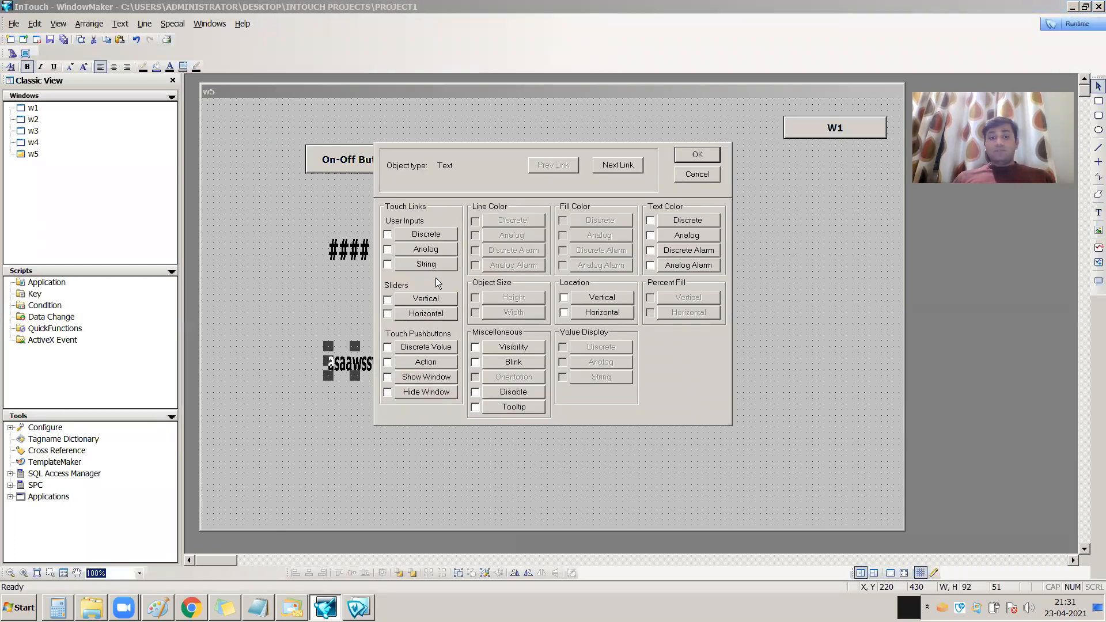
{"action": "left_click", "coordinate": [434, 267]}
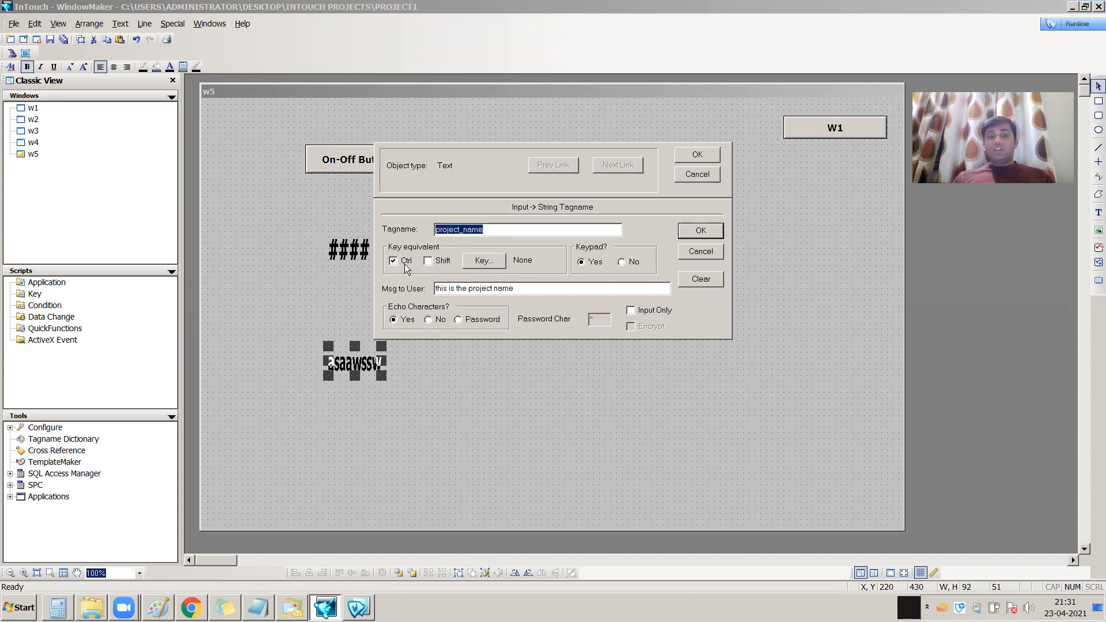
{"action": "left_click", "coordinate": [484, 261]}
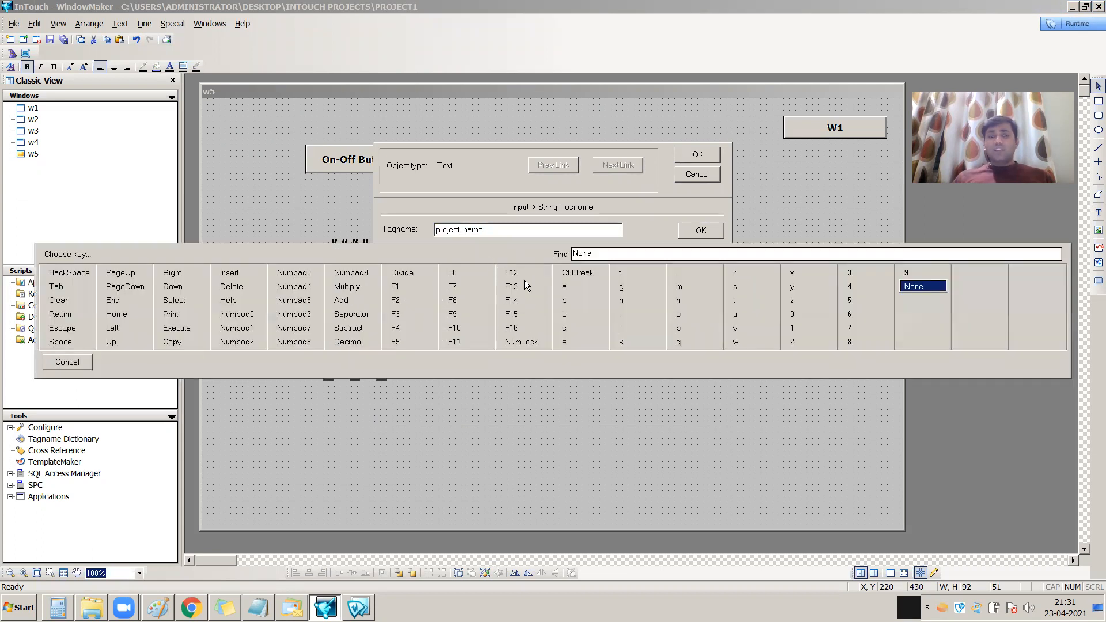
{"action": "left_click", "coordinate": [565, 286]}
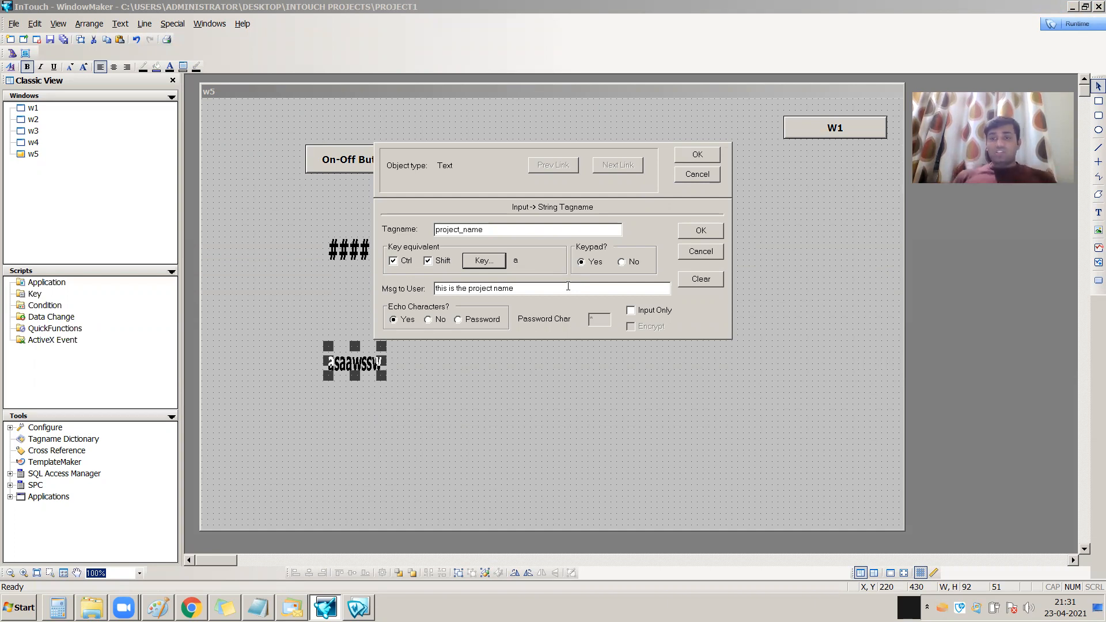
{"action": "left_click", "coordinate": [698, 155]}
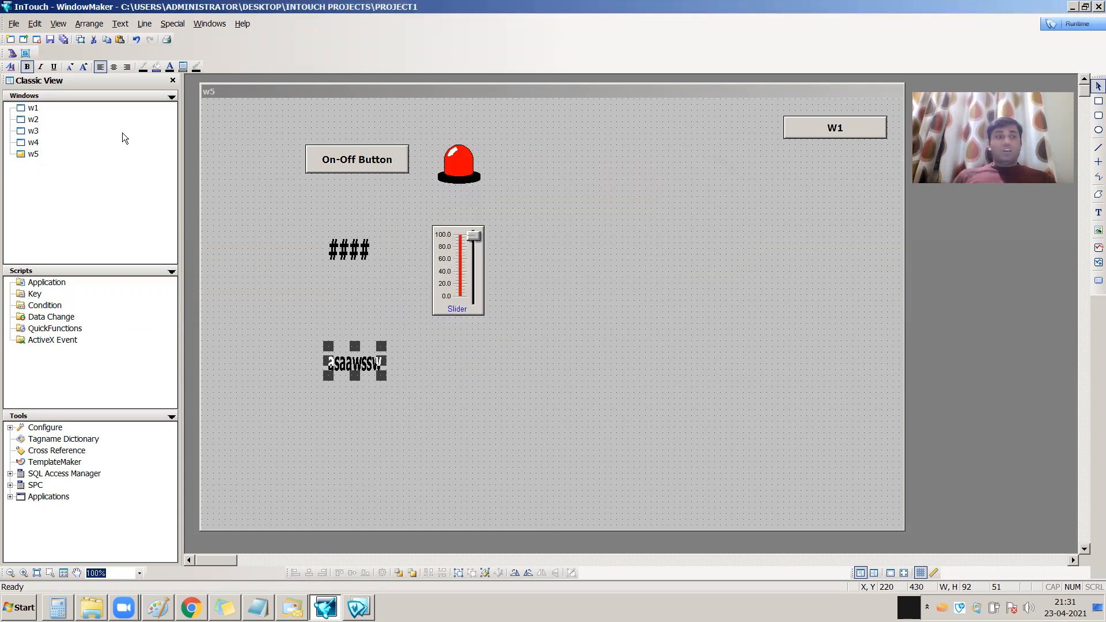
Switch to WindowViewer runtime and change the project name to wwww with the on-screen keyboard
{"action": "left_click", "coordinate": [1085, 25]}
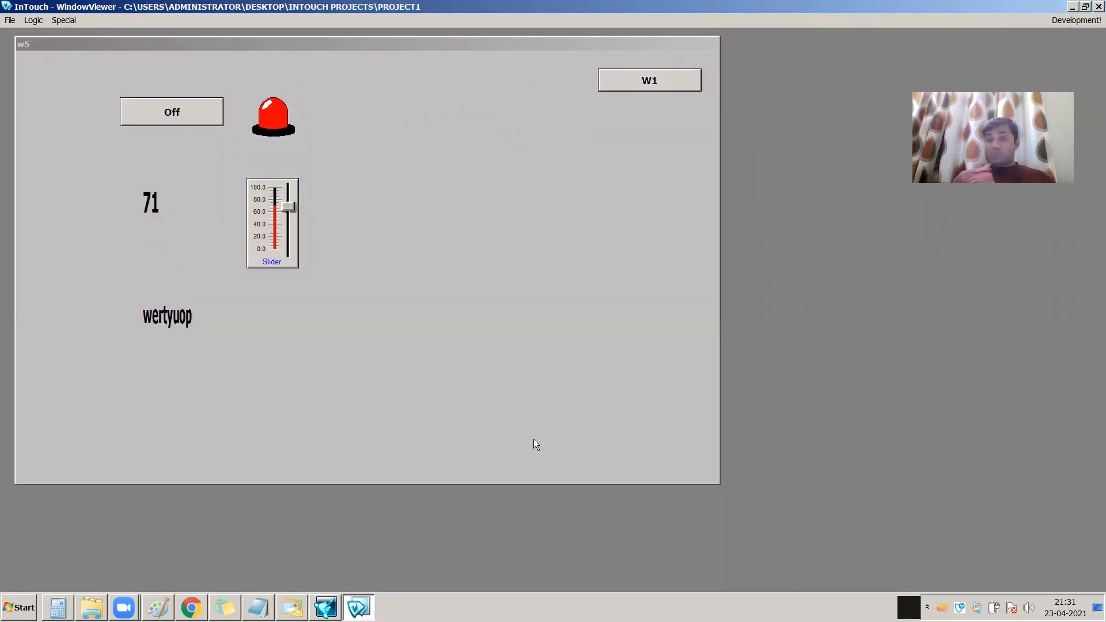
{"action": "left_click", "coordinate": [176, 323]}
{"action": "left_click", "coordinate": [219, 289]}
{"action": "left_click", "coordinate": [219, 289]}
{"action": "left_click", "coordinate": [219, 289]}
{"action": "left_click", "coordinate": [219, 289]}
{"action": "left_click", "coordinate": [1006, 309]}
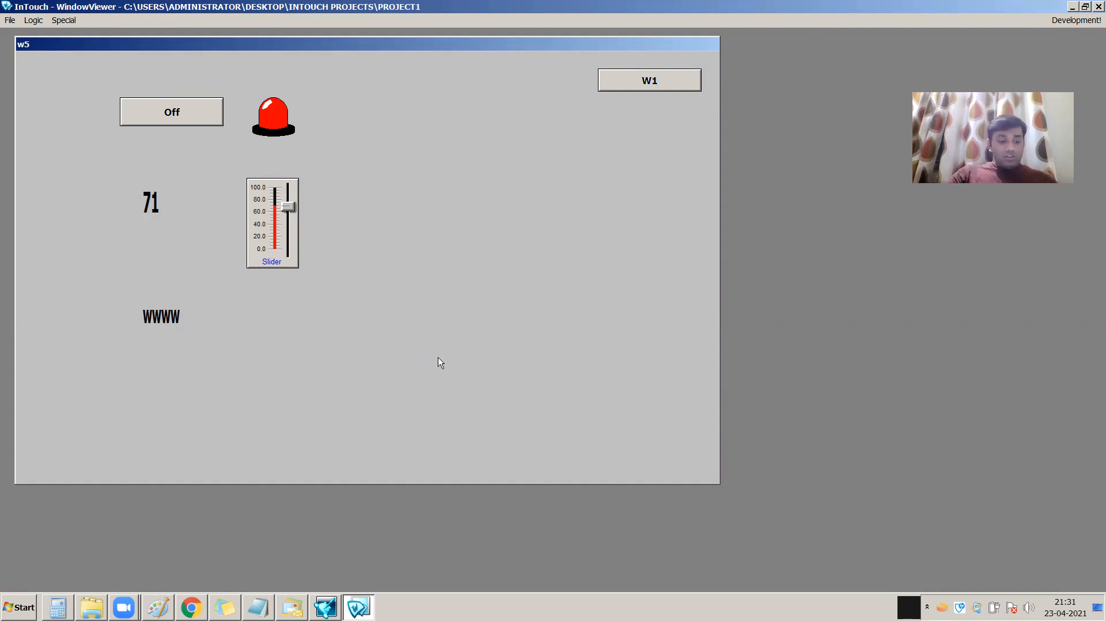
Open the project name's on-screen keyboard through its key equivalent and enter 4444444gggggg
{"action": "key", "text": "F1"}
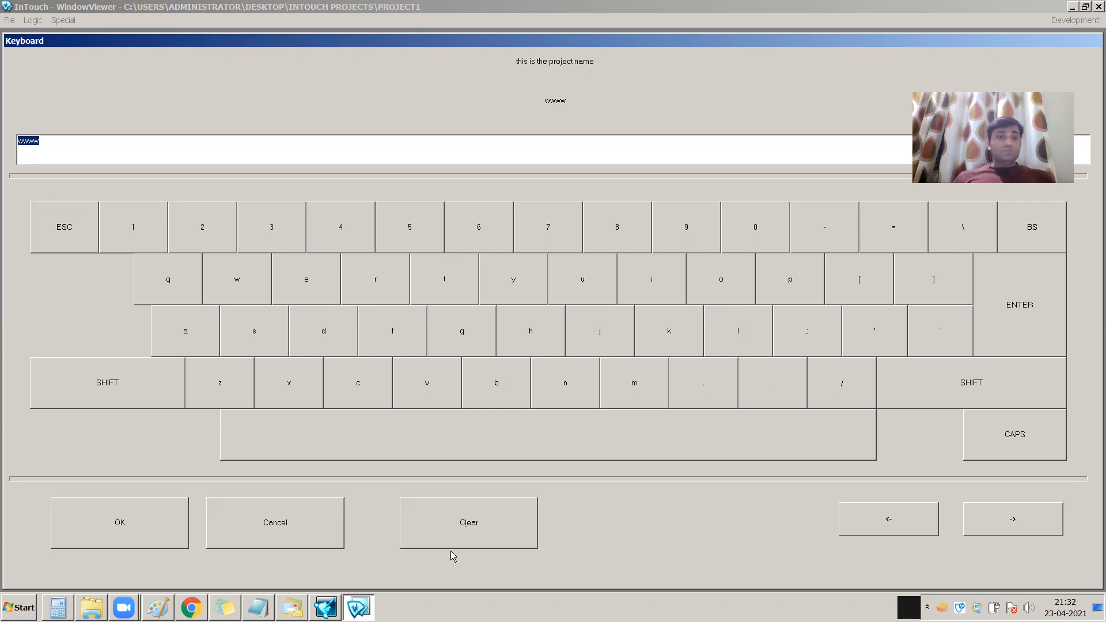
{"action": "double_click", "coordinate": [354, 249]}
{"action": "double_click", "coordinate": [355, 248]}
{"action": "double_click", "coordinate": [355, 247]}
{"action": "left_click", "coordinate": [354, 247]}
{"action": "double_click", "coordinate": [437, 317]}
{"action": "double_click", "coordinate": [442, 327]}
{"action": "double_click", "coordinate": [442, 328]}
{"action": "left_click", "coordinate": [1007, 328]}
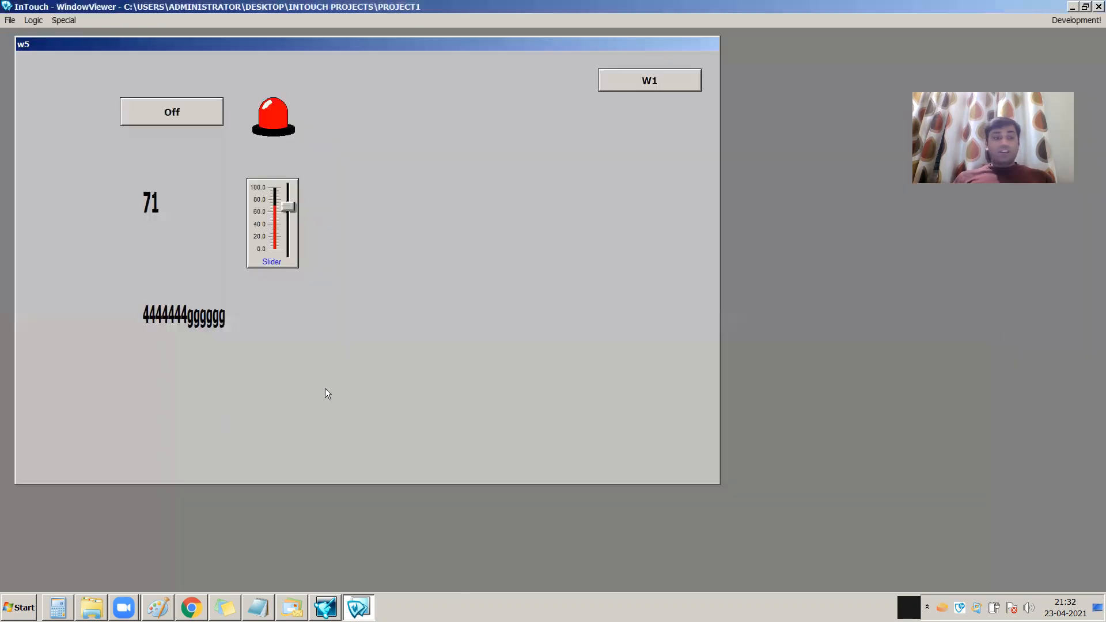